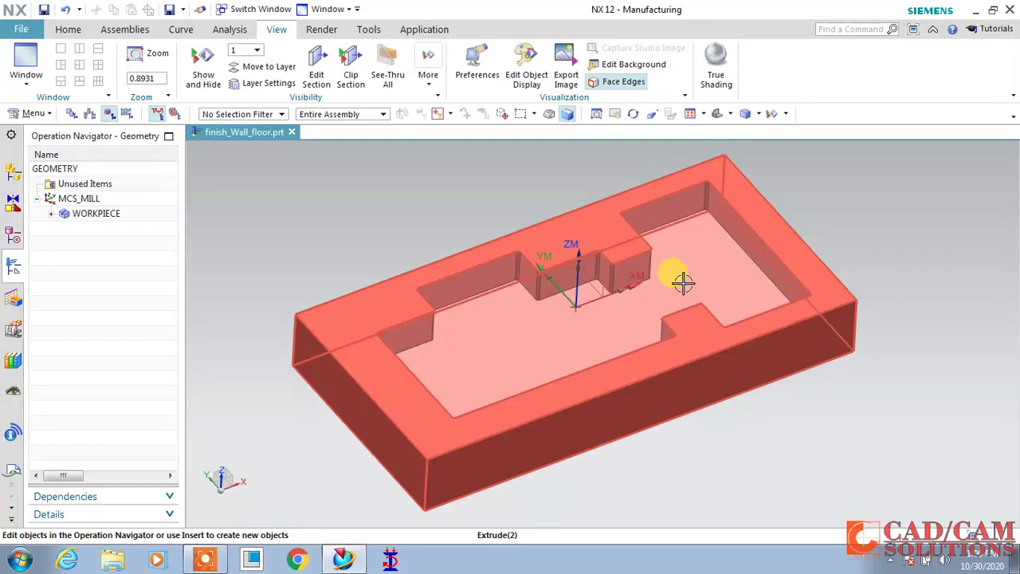
- Examine the pocket part and the tool paths of FACE_MILLING, FINISH_WALLS, FINISH_FLOOR and CLEANUP_CORNERS under WORKPIECE
key("Escape")
left_click(635, 114)
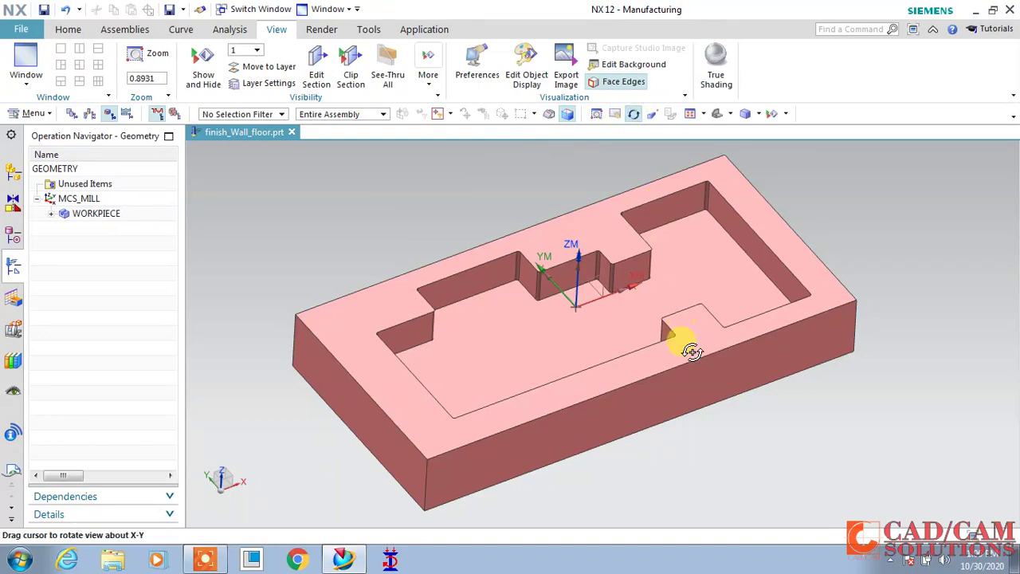
mouse_move(704, 433)
left_mouse_down()
mouse_move(709, 399)
mouse_move(702, 427)
left_mouse_up()
scroll(616, 311, "up", 3)
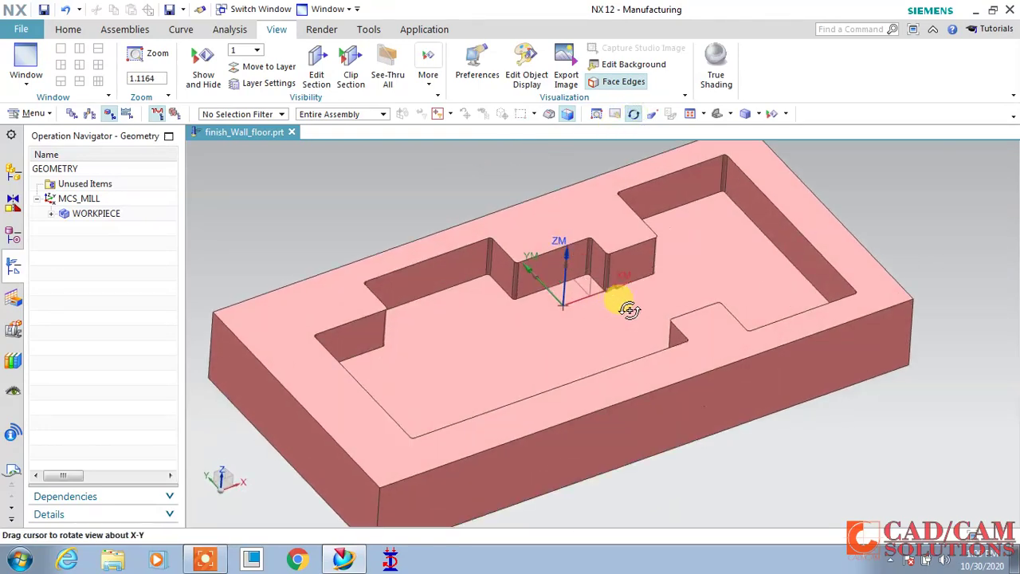
mouse_move(606, 321)
left_mouse_down()
mouse_move(572, 354)
mouse_move(625, 323)
mouse_move(615, 326)
mouse_move(615, 349)
mouse_move(624, 320)
mouse_move(598, 314)
mouse_move(563, 338)
mouse_move(594, 311)
mouse_move(614, 311)
left_mouse_up()
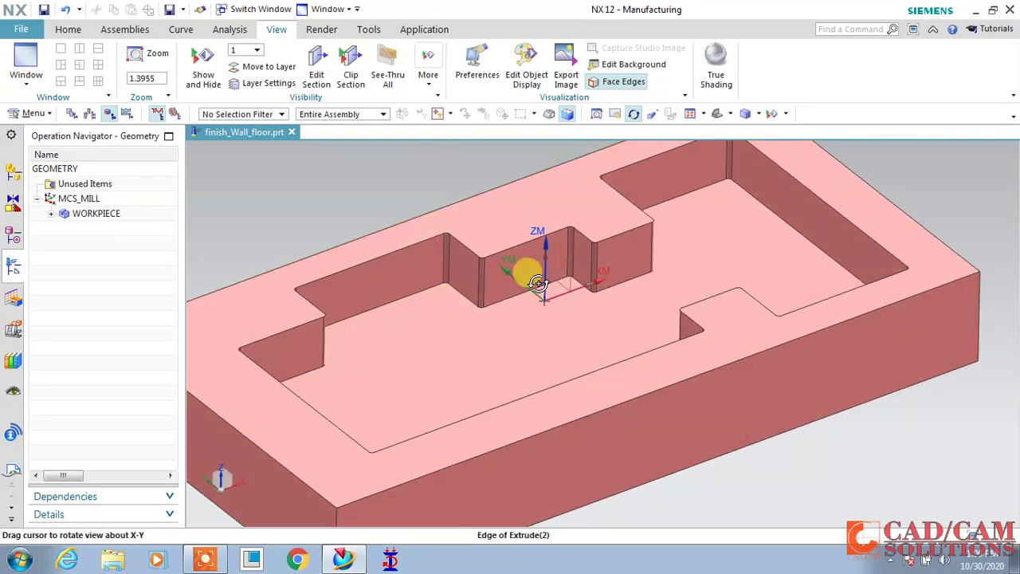
left_click(50, 213)
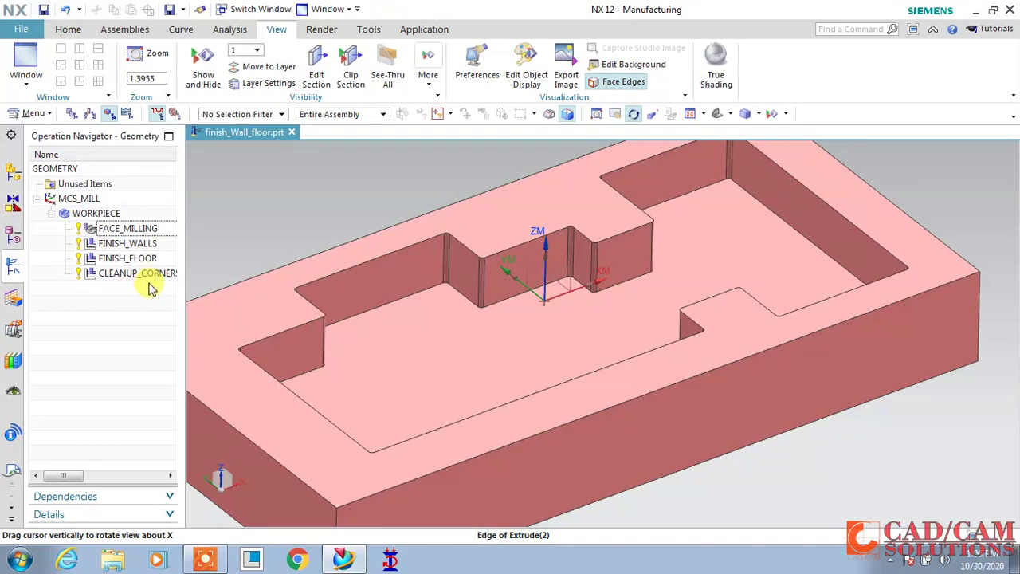
left_click(116, 230)
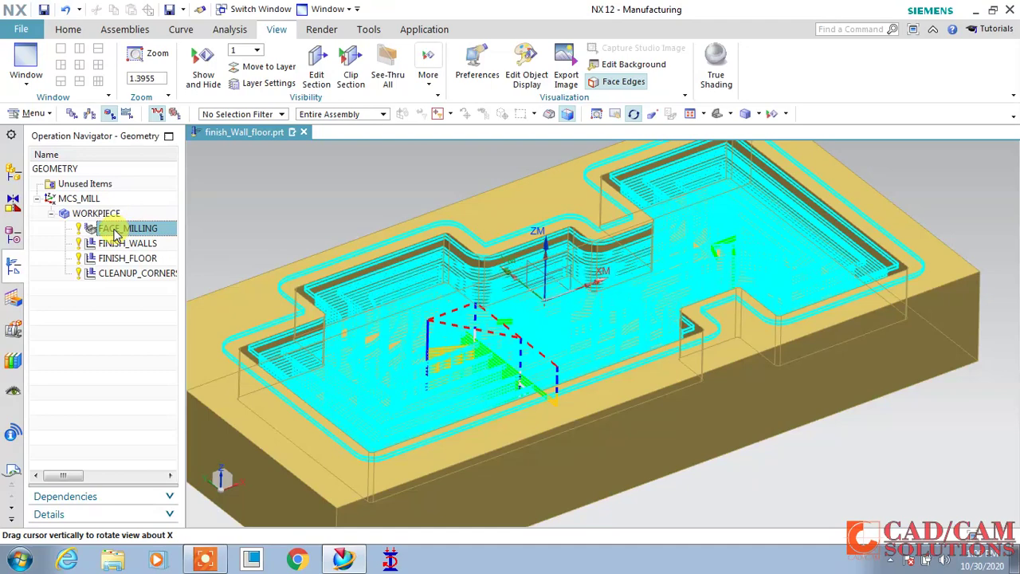
left_click(131, 248)
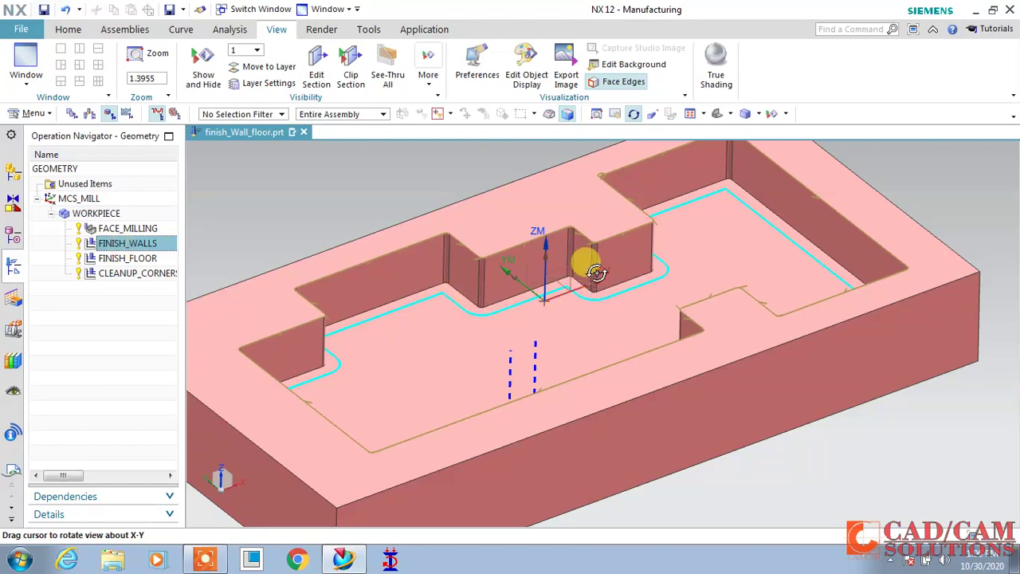
left_click(105, 259)
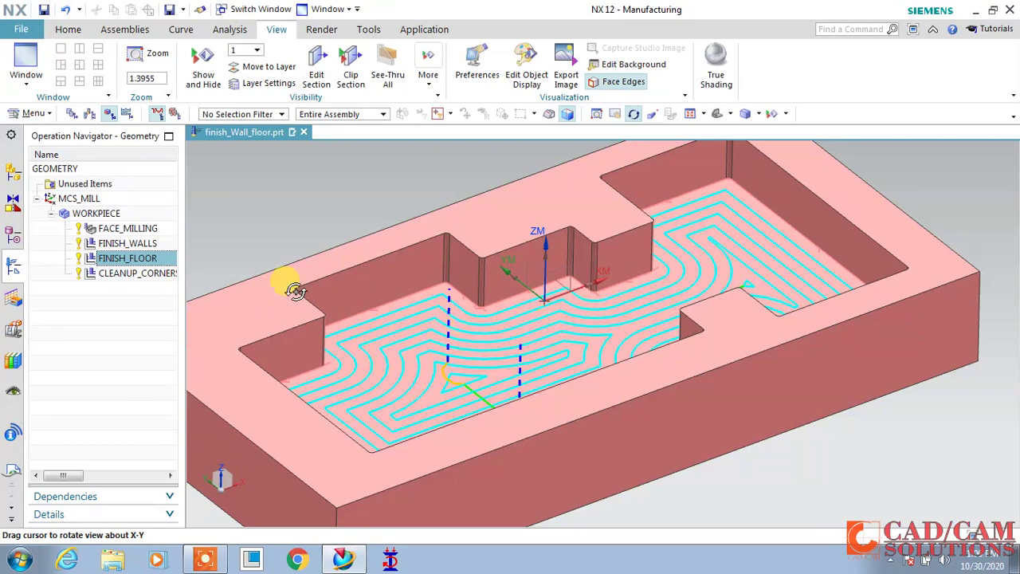
left_click(152, 272)
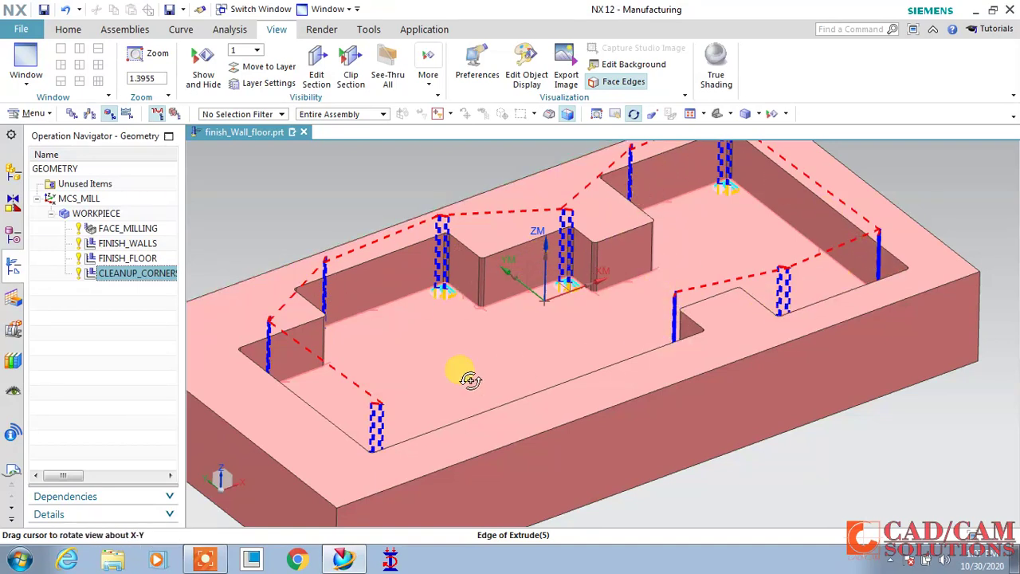
left_click(51, 213)
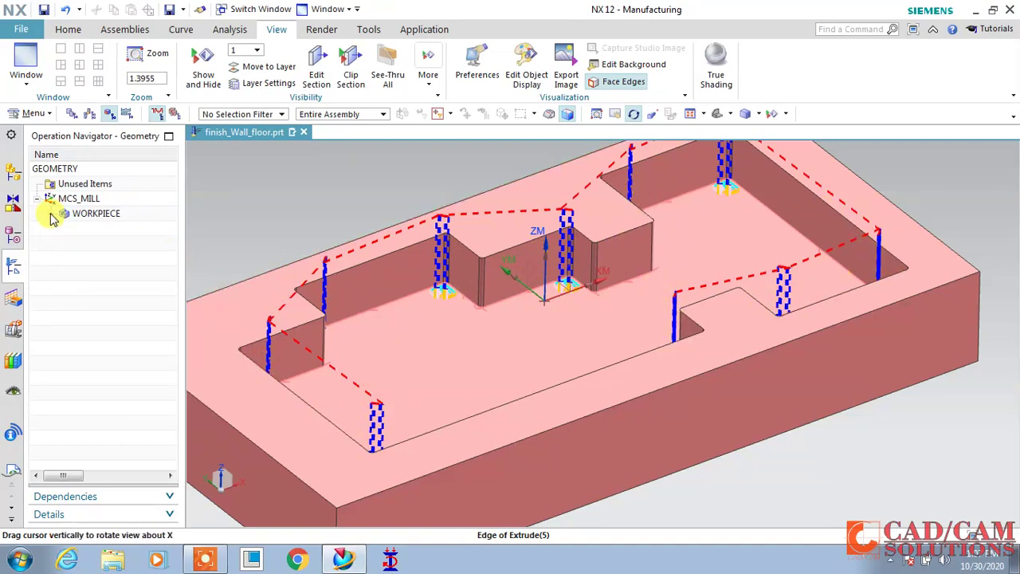
- Inspect tools UGT0201_002 and UGT0201_001 on the model and see which operations use each one
left_click(91, 114)
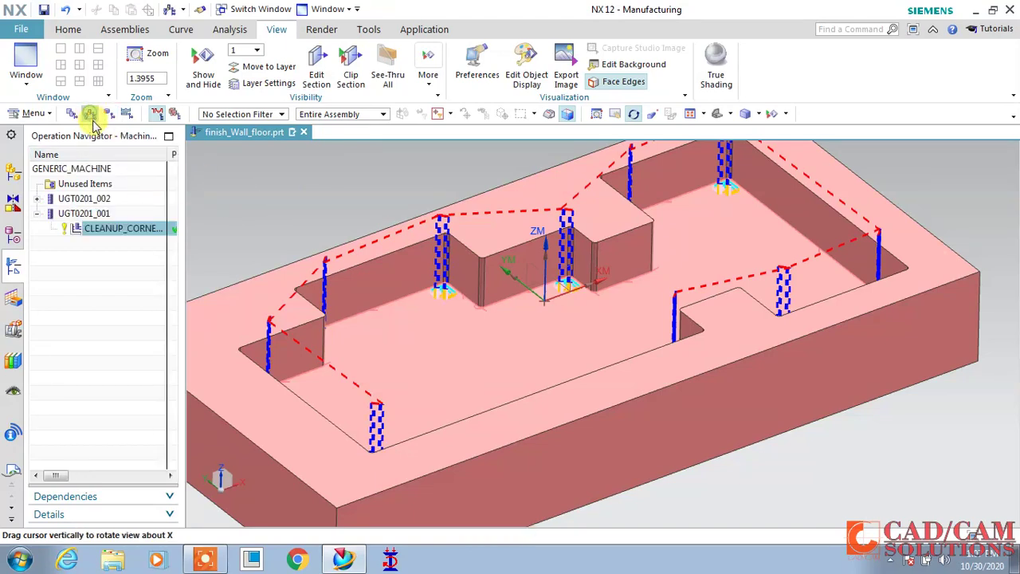
left_click(37, 199)
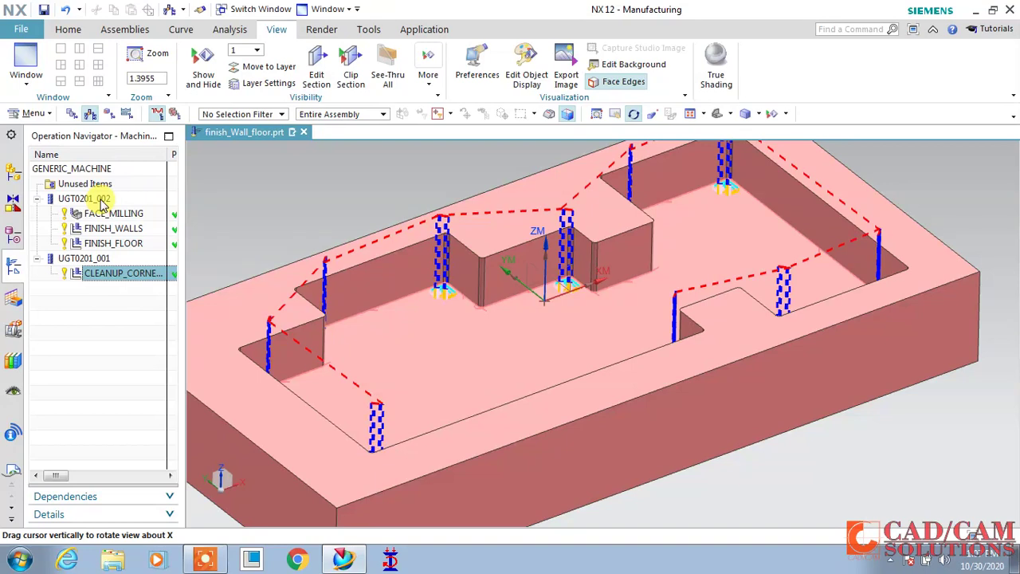
left_click(84, 199)
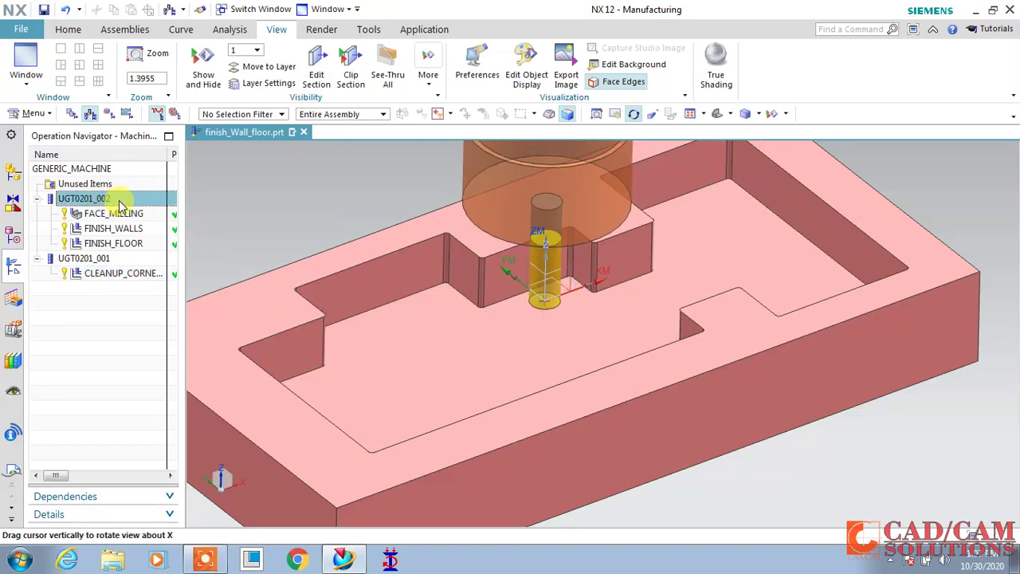
left_click(106, 260)
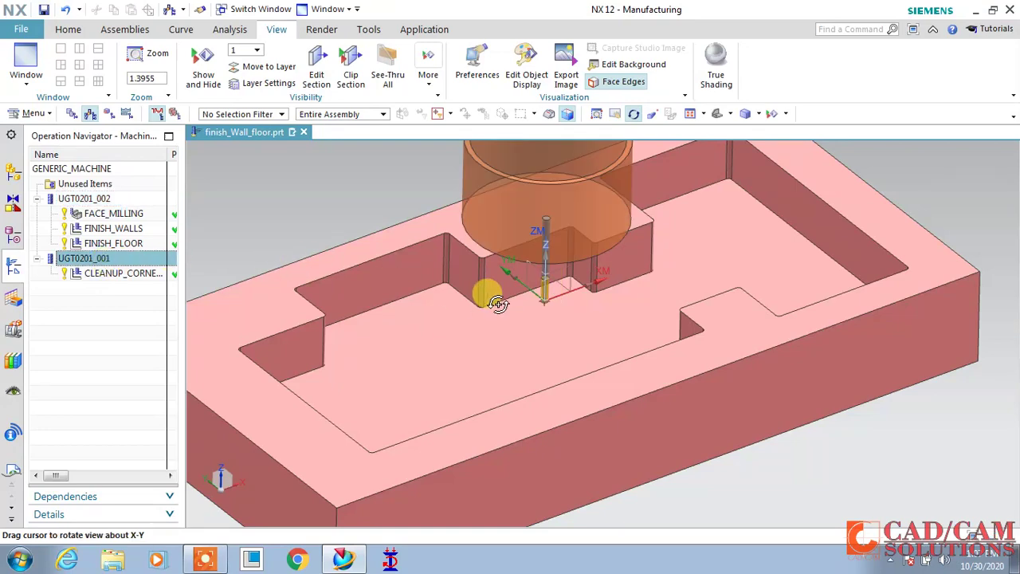
left_click_drag(586, 316, 531, 285)
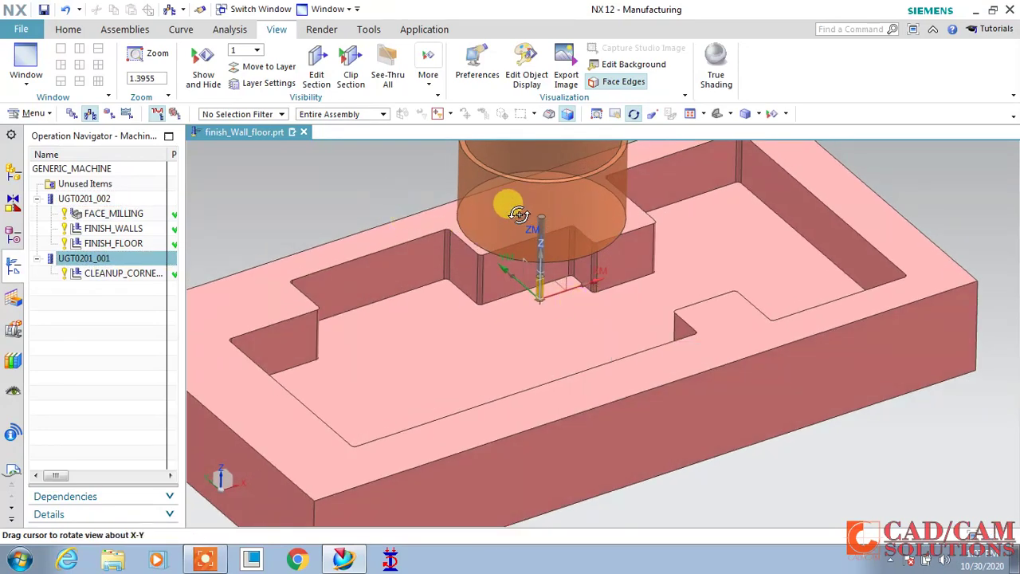
left_click_drag(372, 180, 360, 178)
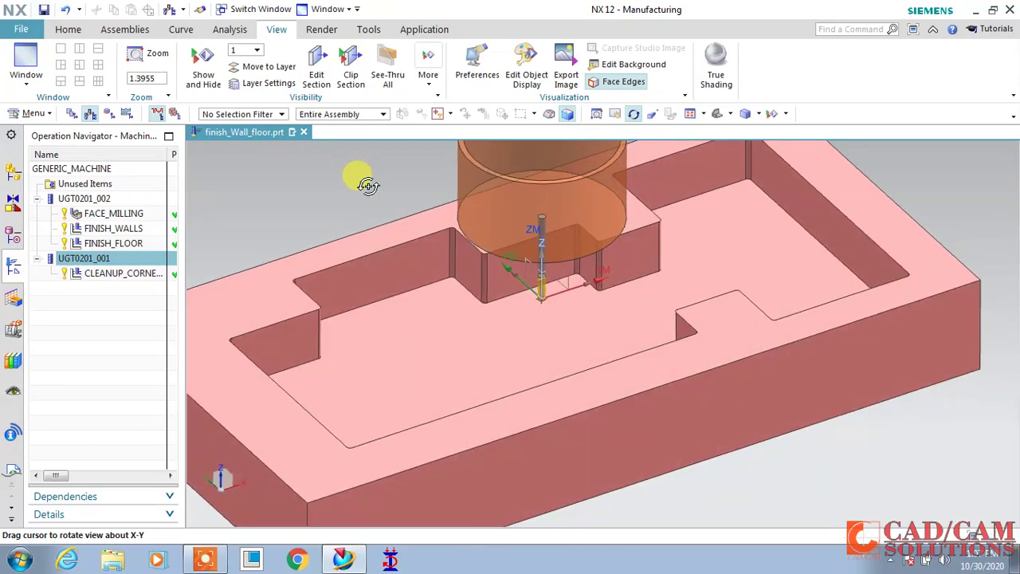
left_click(37, 199)
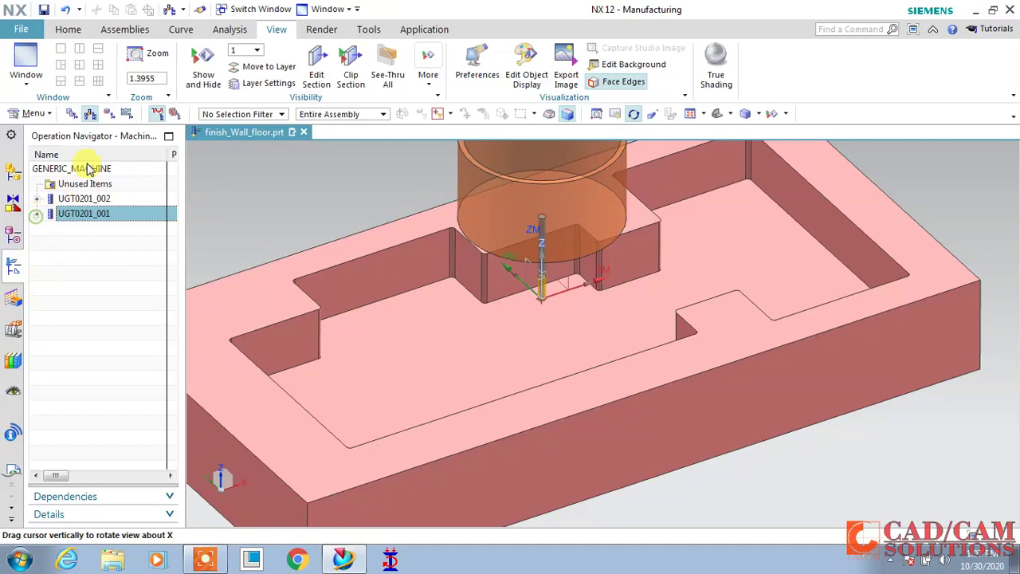
- Create a mill_contour workpiece geometry named WORKPIECE_1 under MCS_MILL
left_click(108, 114)
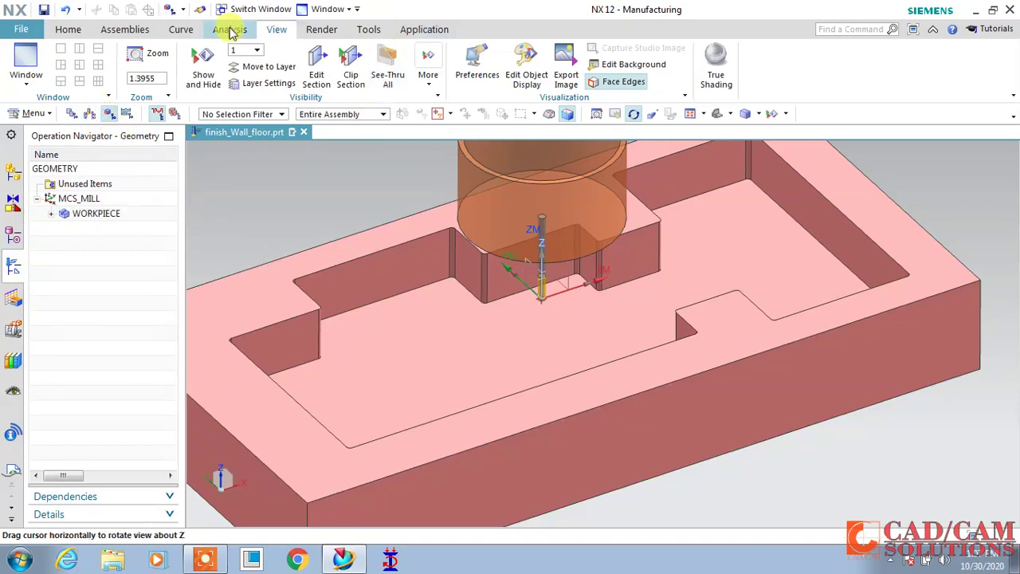
left_click(68, 30)
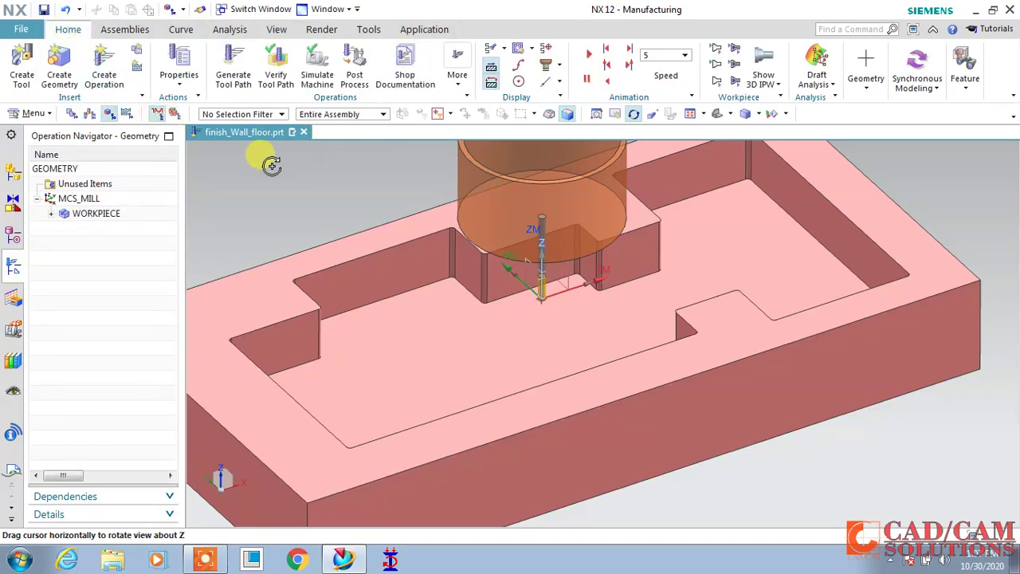
left_click(70, 201)
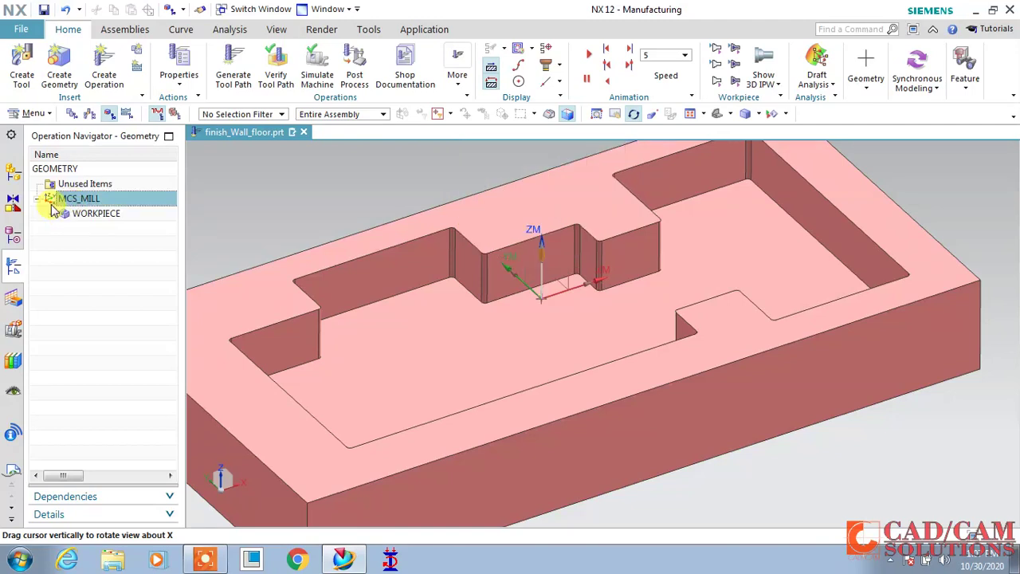
left_click(59, 68)
left_click(125, 108)
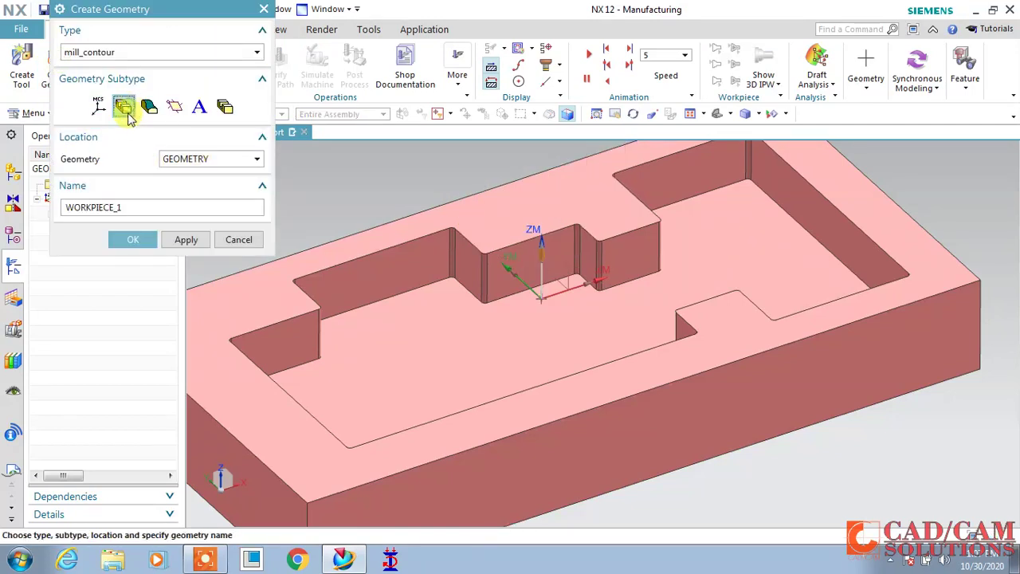
left_click(194, 159)
left_click(181, 186)
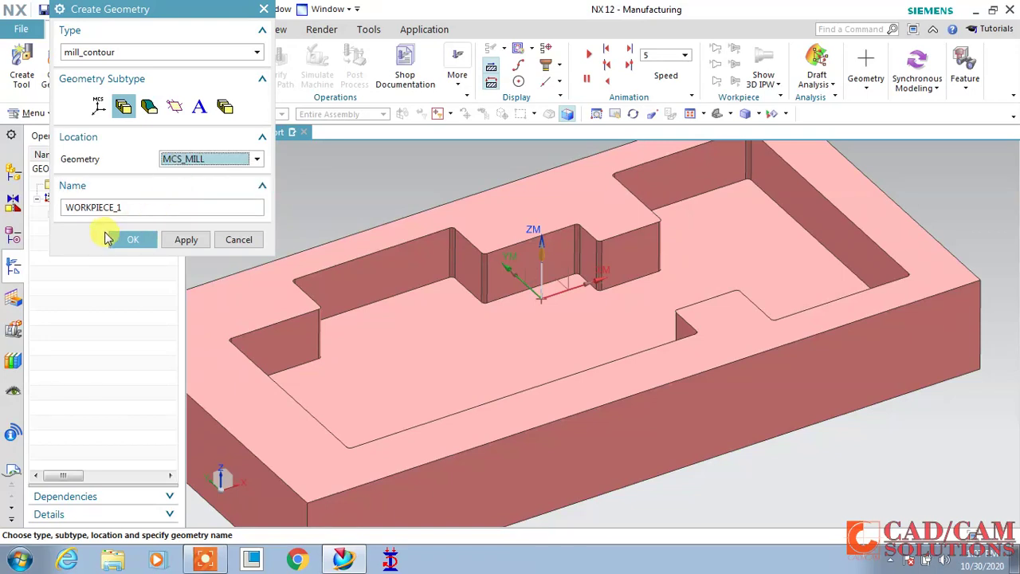
left_click_drag(155, 12, 224, 23)
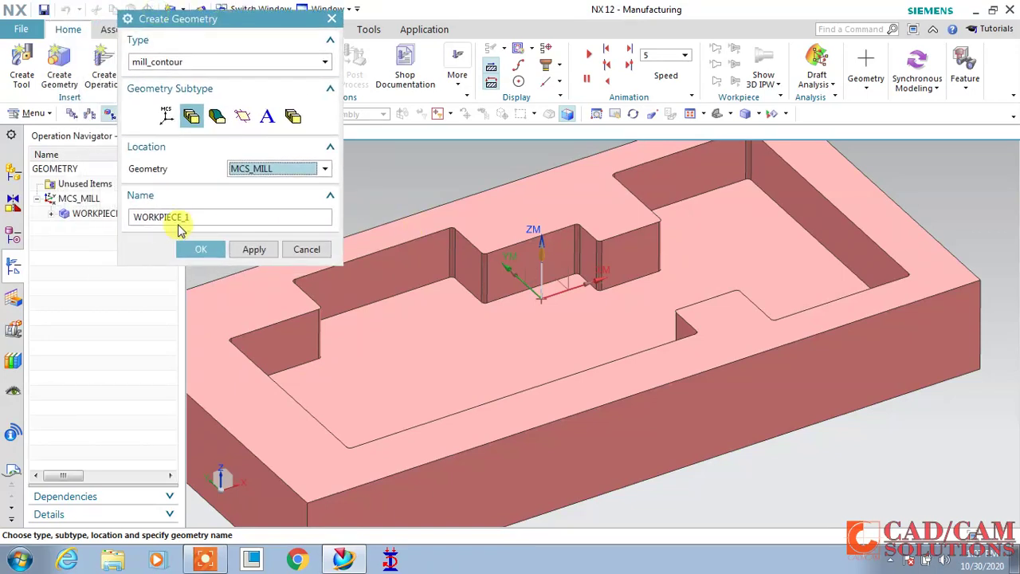
left_click(201, 252)
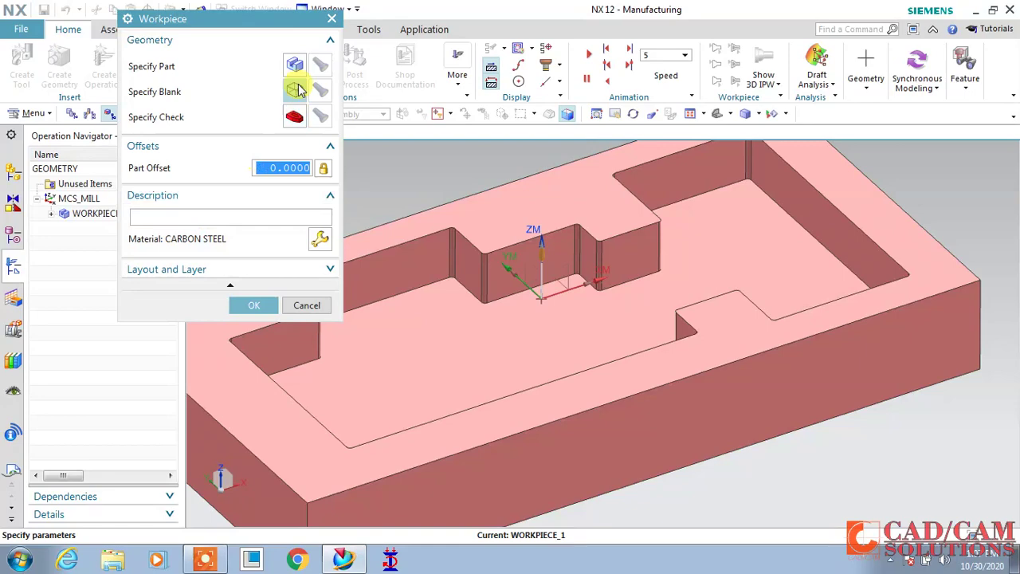
- Specify the solid pocket body as the part geometry of WORKPIECE_1
left_click(294, 65)
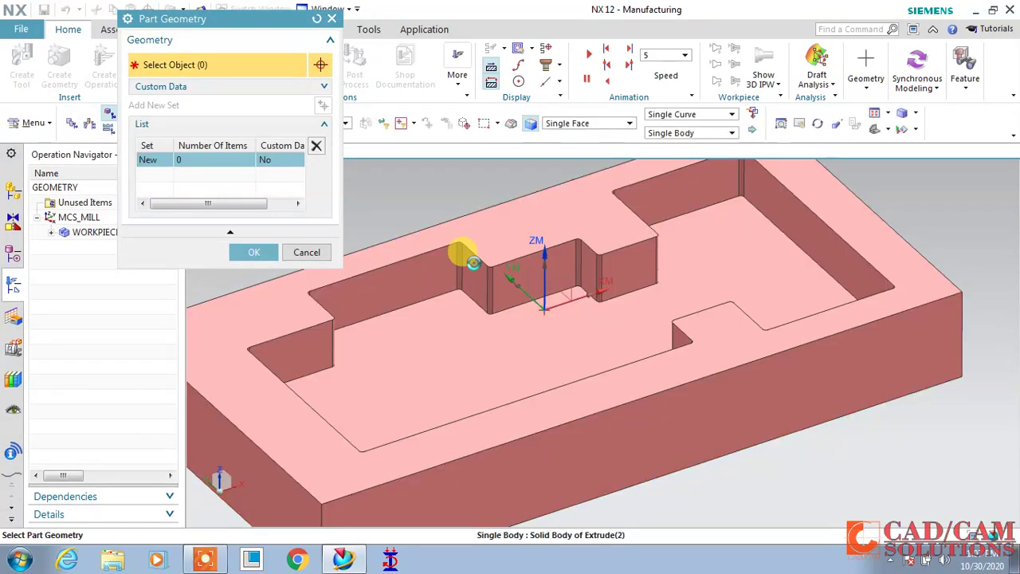
left_click(468, 257)
left_click(247, 271)
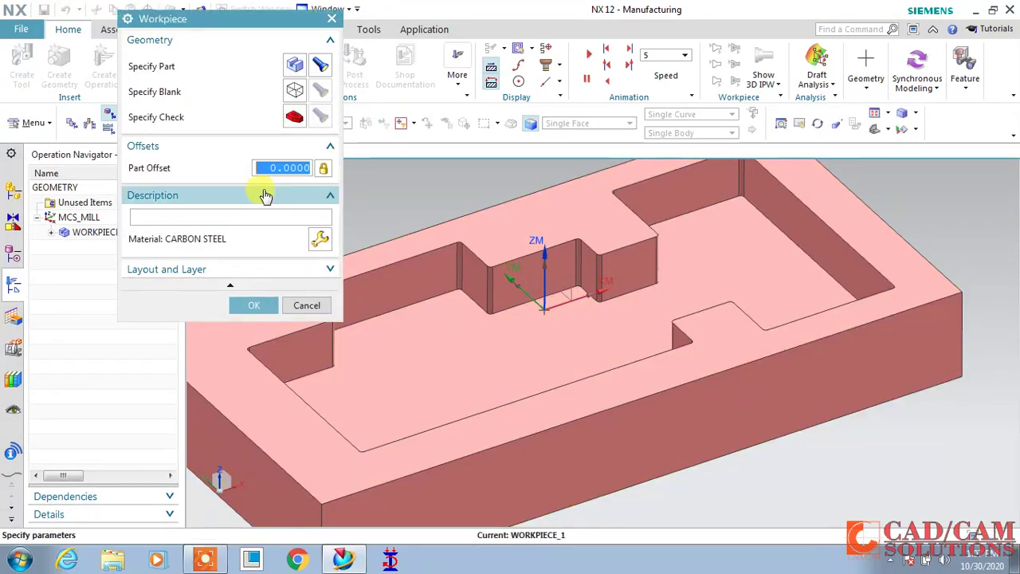
- Define the blank of WORKPIECE_1 as a Bounding Block with zero offsets and finish the workpiece definition
left_click(294, 91)
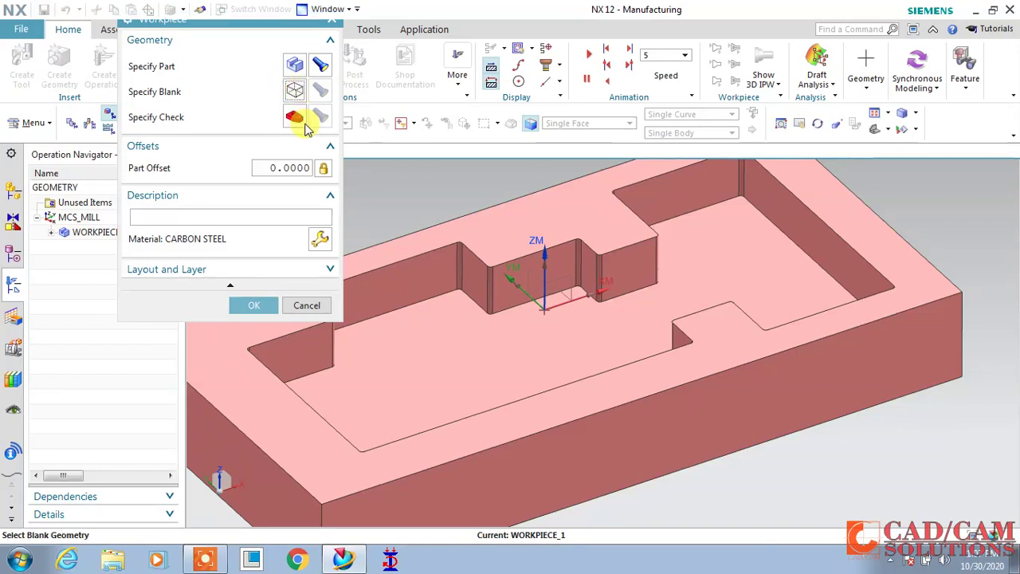
left_click(173, 46)
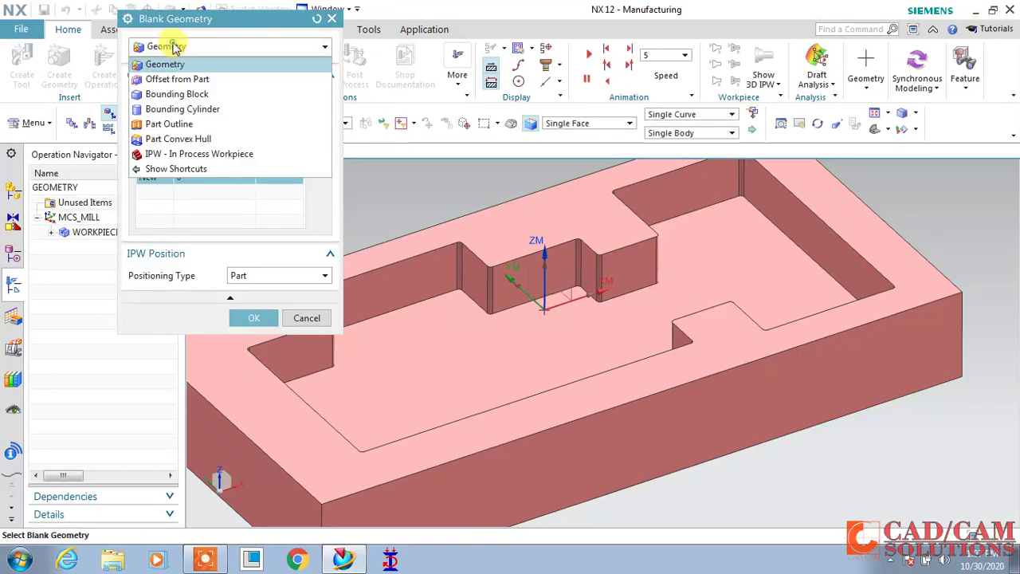
left_click(194, 96)
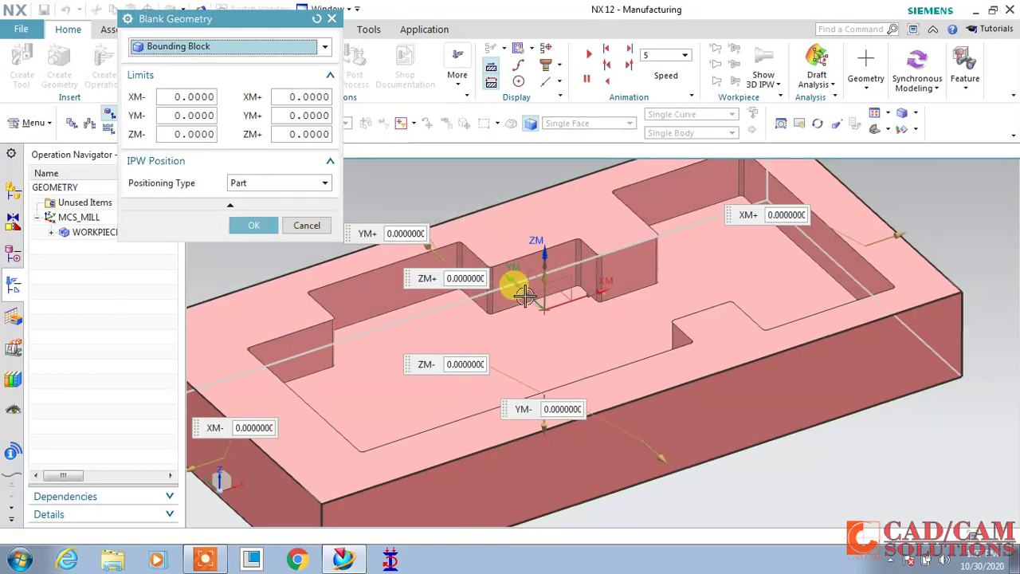
left_click(249, 225)
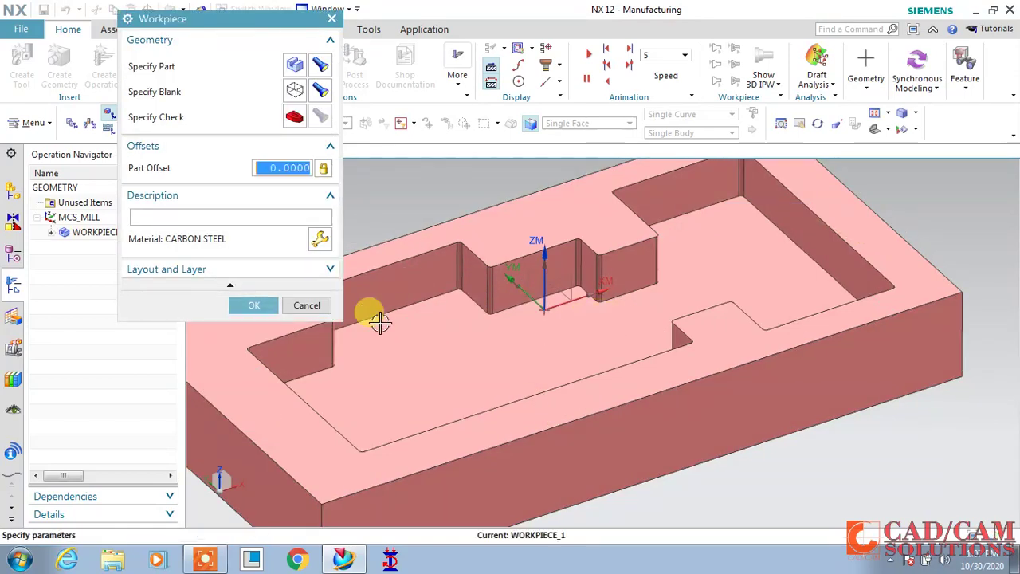
left_click(248, 305)
left_click(242, 210)
scroll(243, 210, "up", 1)
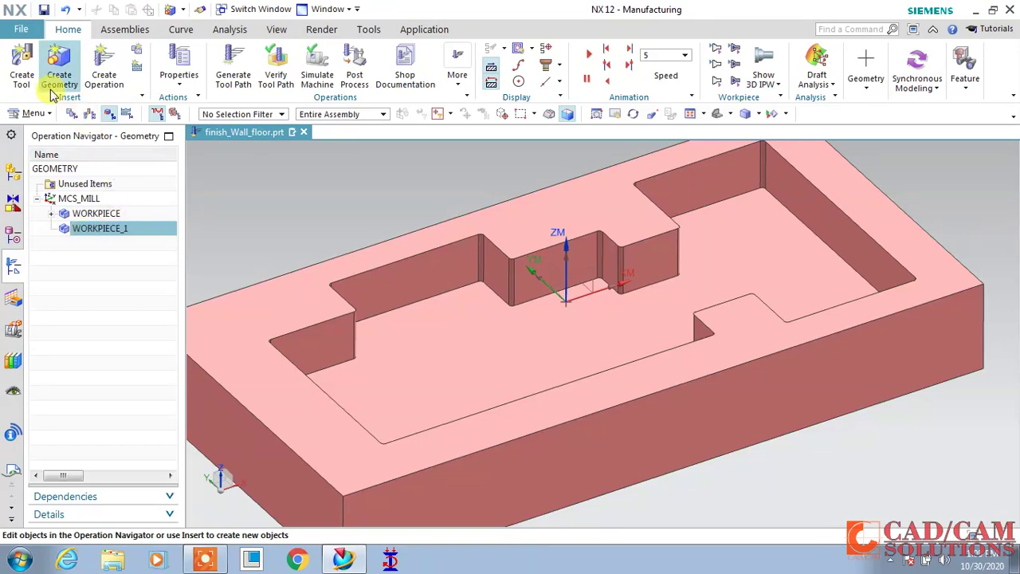
- Browse the non-indexable end mills in the tool library without retrieving one, and check which tools the setup already contains
left_click(12, 63)
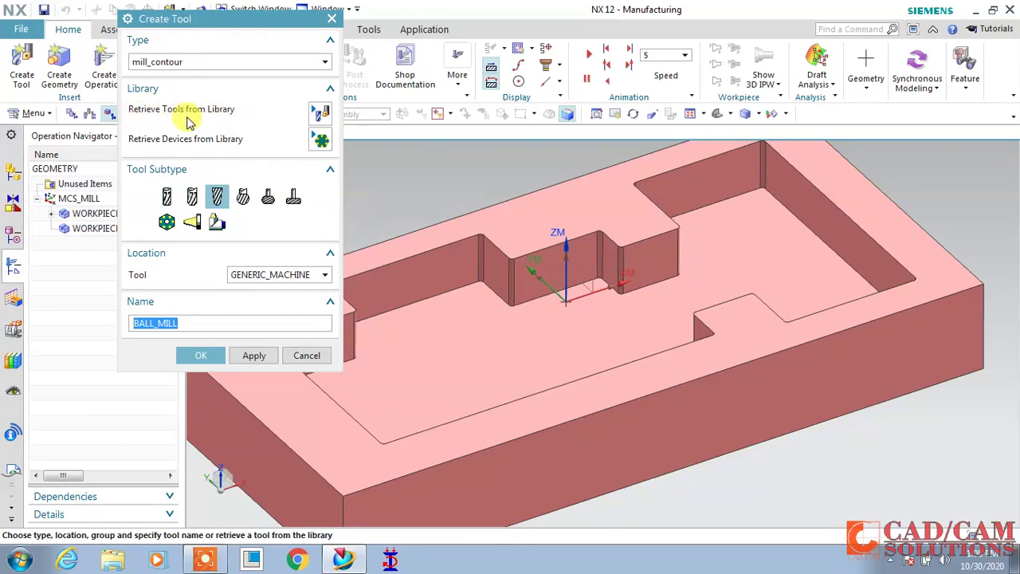
left_click(318, 113)
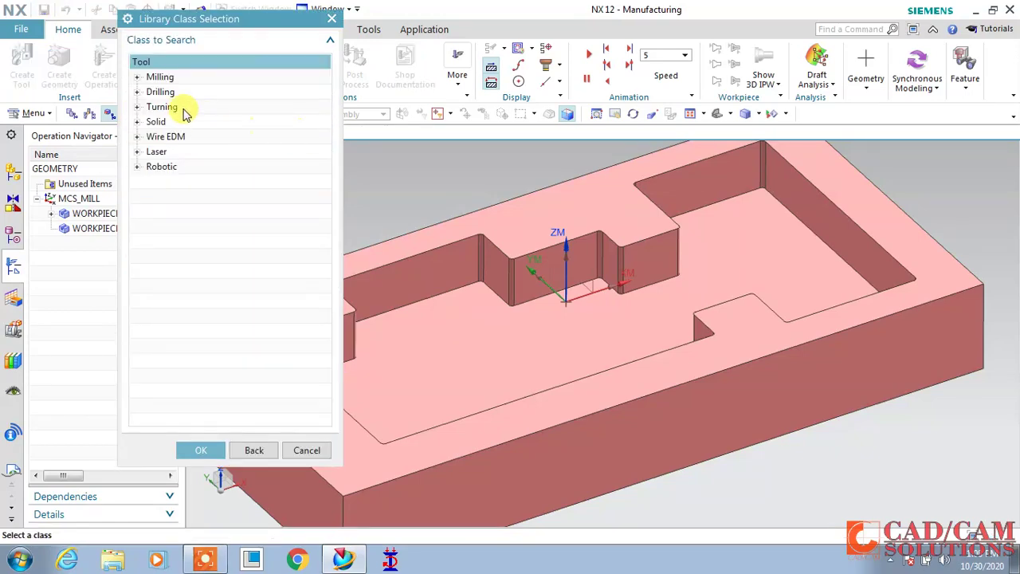
left_click(138, 78)
left_click(181, 92)
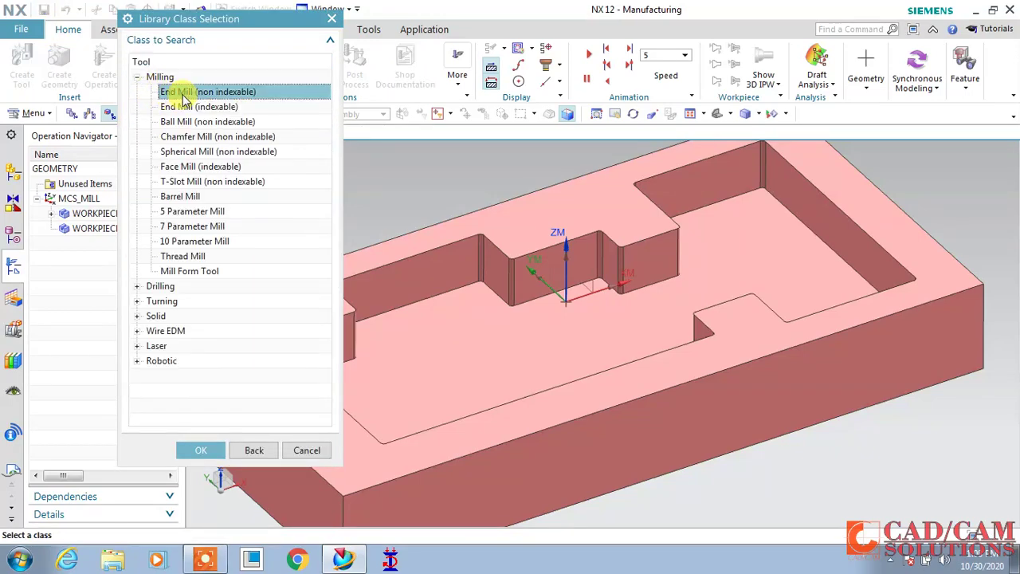
double_click(183, 92)
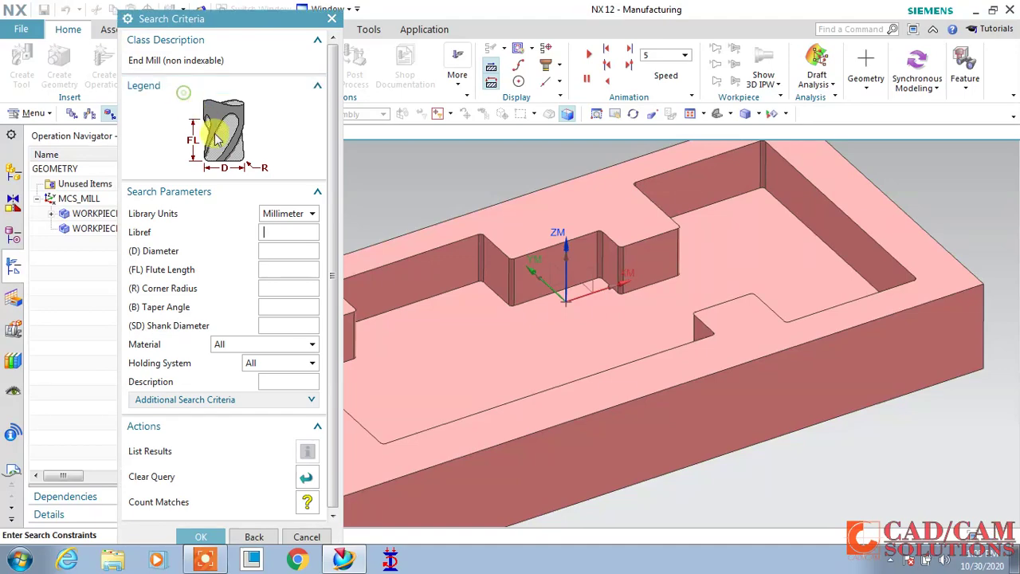
left_click(201, 537)
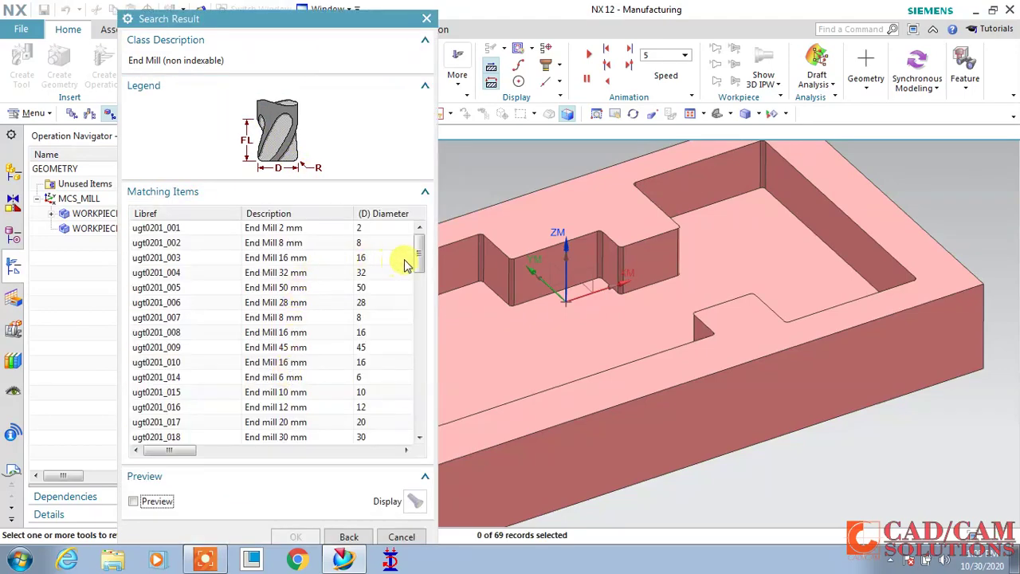
mouse_move(422, 253)
left_mouse_down()
mouse_move(417, 422)
mouse_move(422, 243)
left_mouse_up()
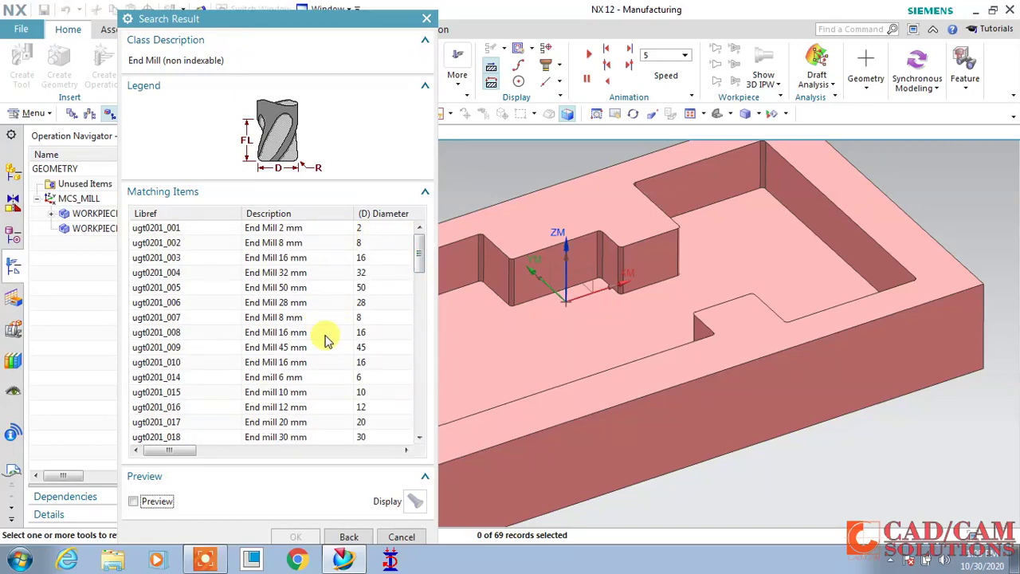
left_click(401, 539)
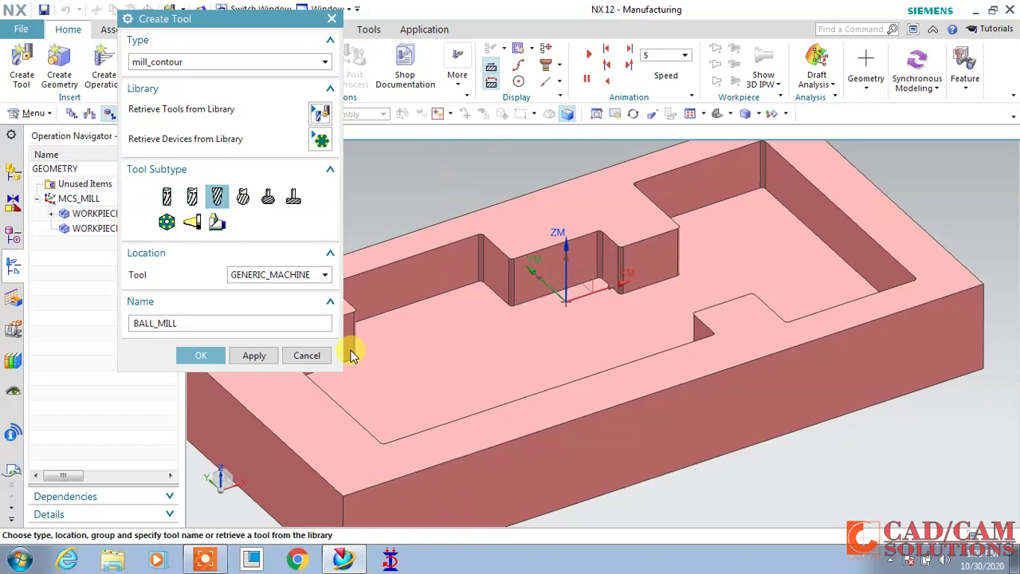
left_click(303, 355)
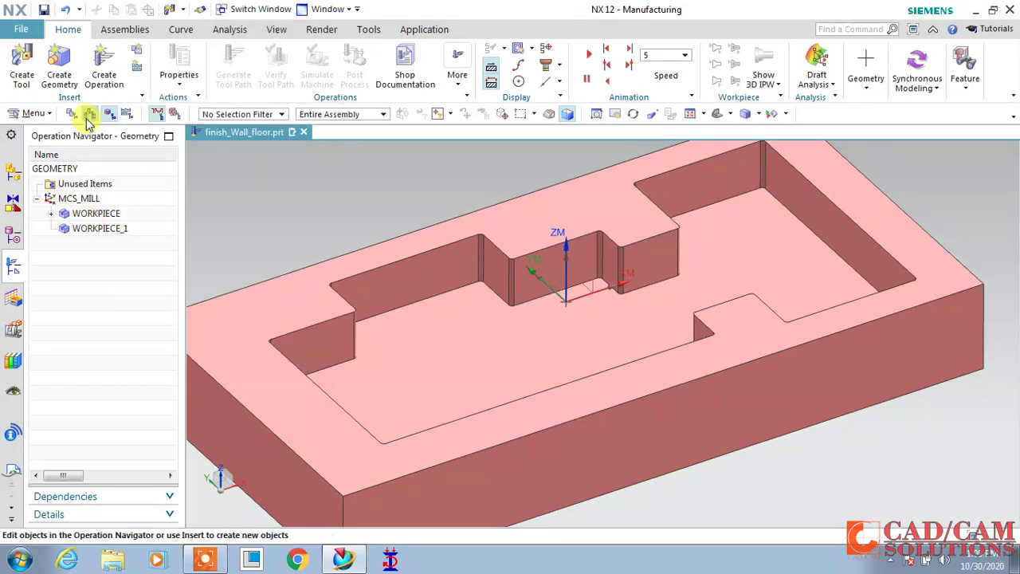
left_click(89, 114)
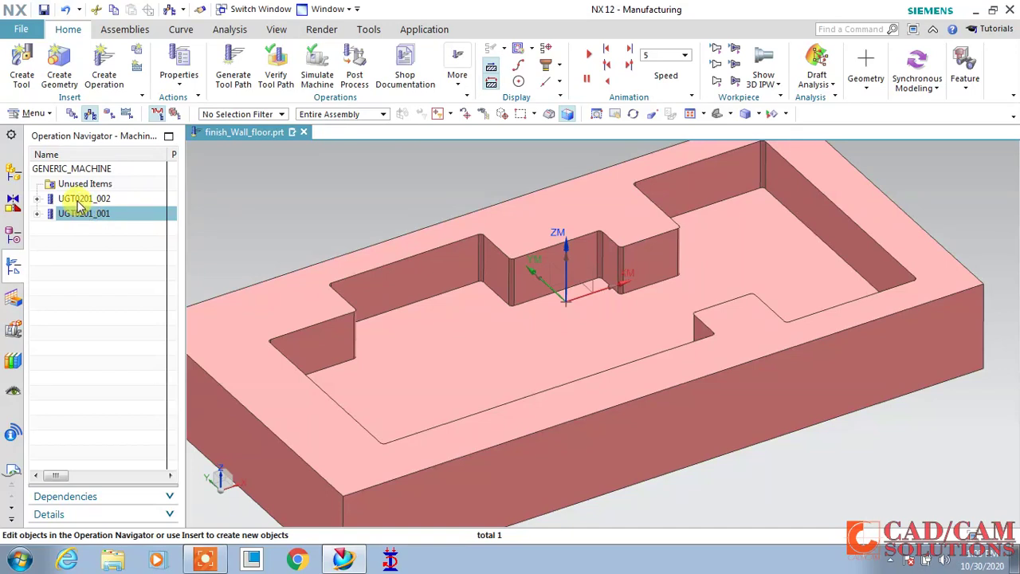
left_click(109, 113)
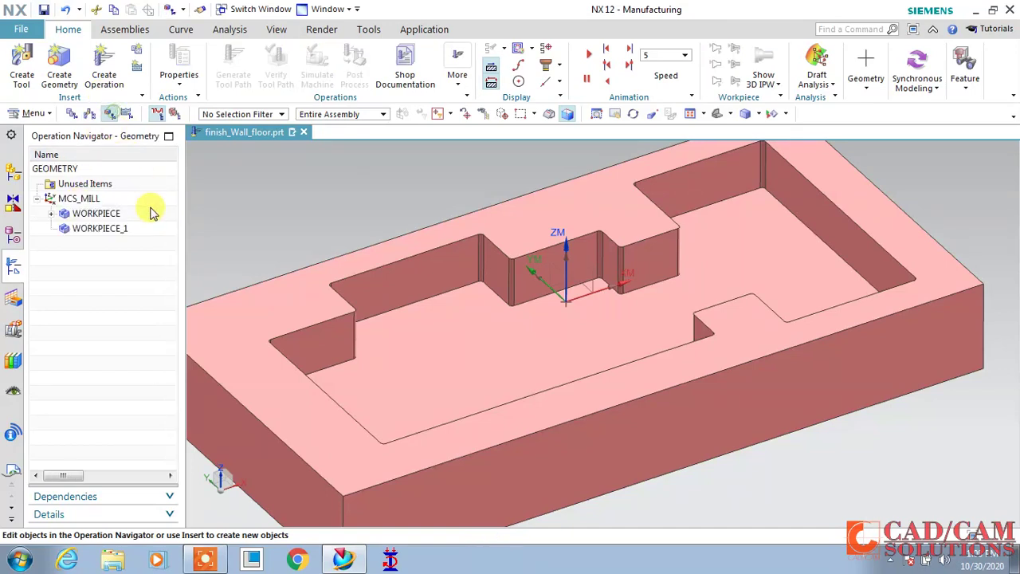
- Create a mill_planar FLOOR_WALL operation with tool UGT0201_002 (8 mm end mill), geometry WORKPIECE_1 and method MILL_ROUGH
left_click(109, 229)
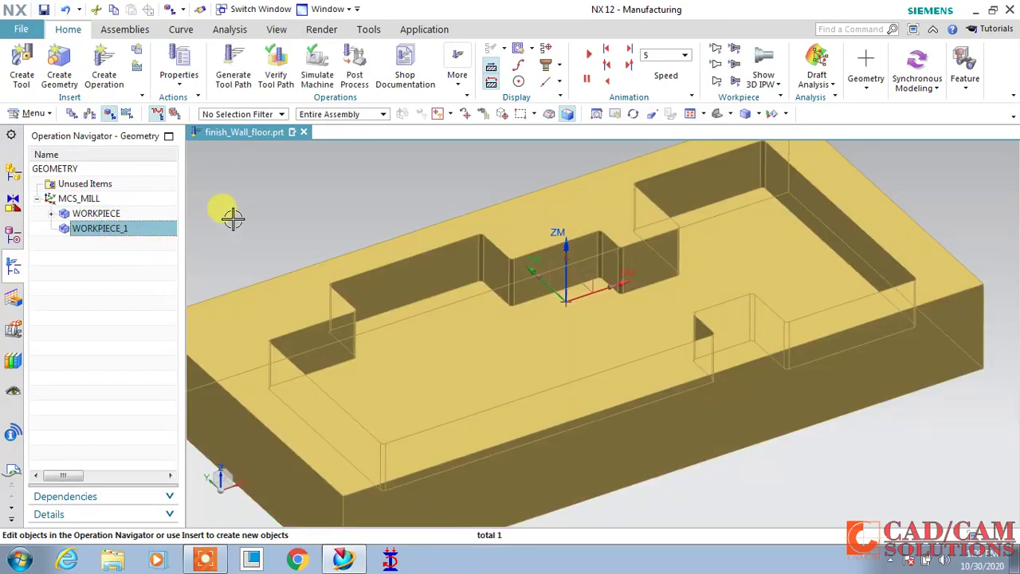
left_click(104, 60)
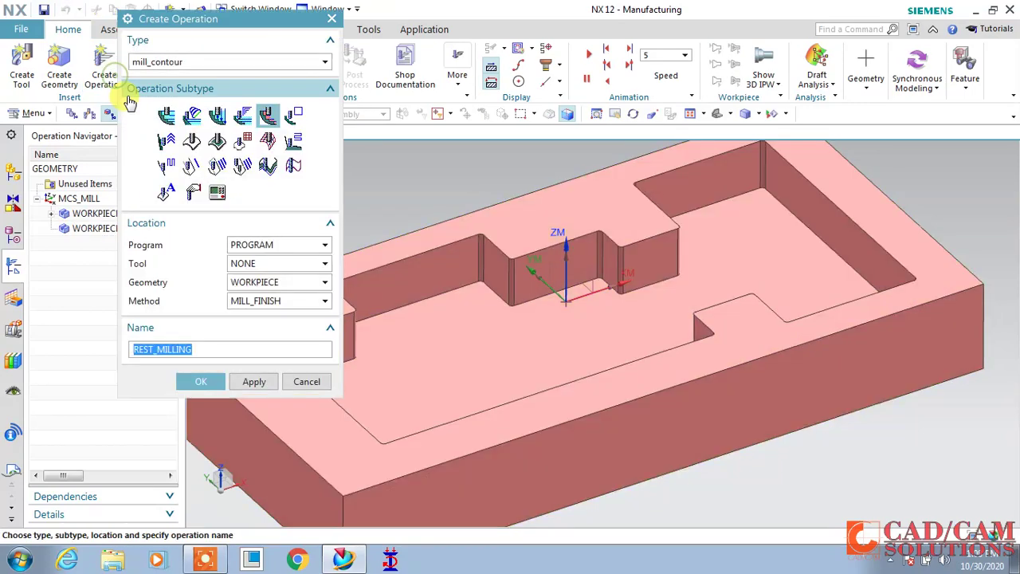
left_click(171, 62)
left_click(163, 75)
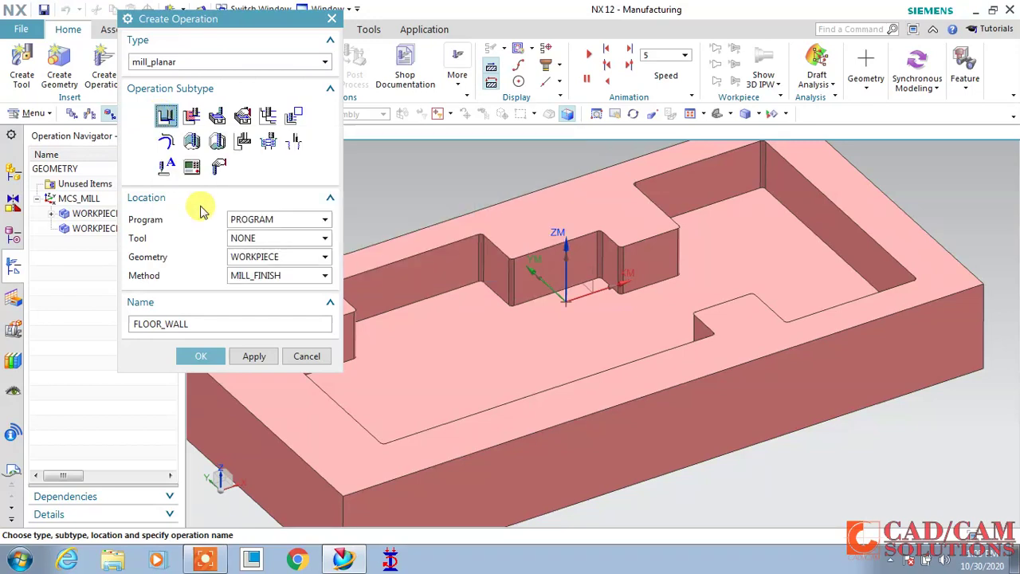
left_click(269, 241)
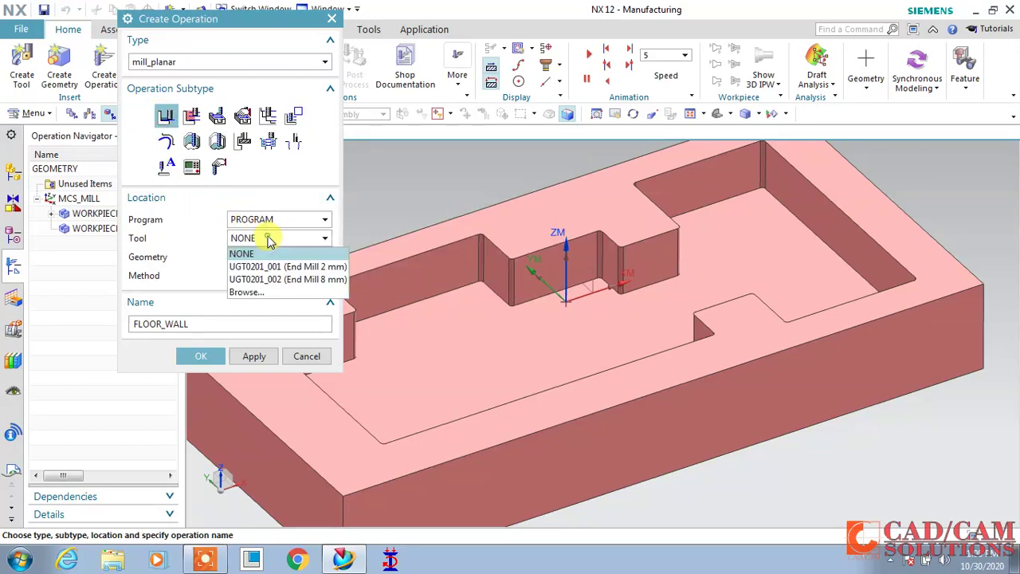
left_click(326, 280)
left_click(247, 268)
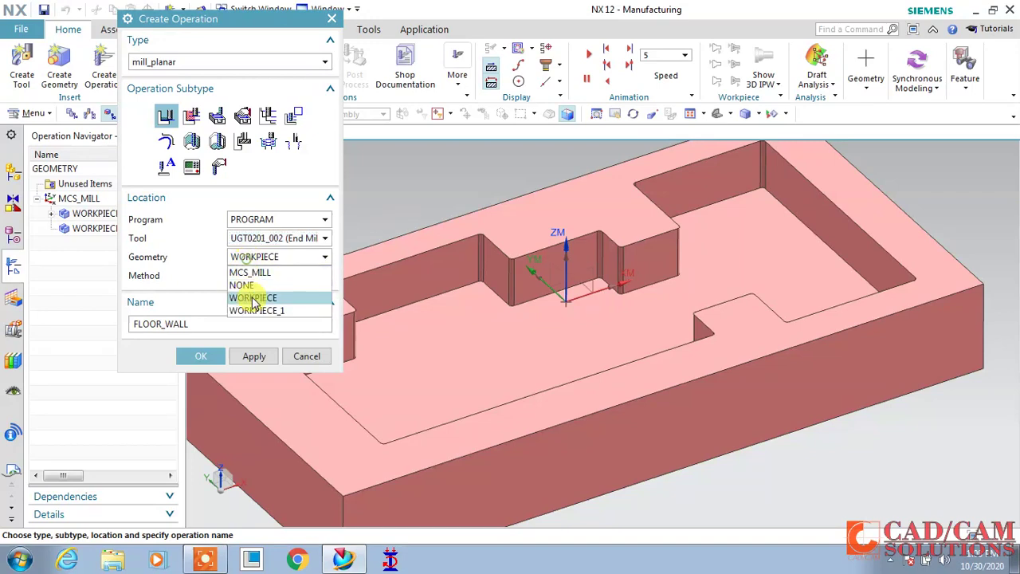
left_click(251, 304)
left_click(279, 279)
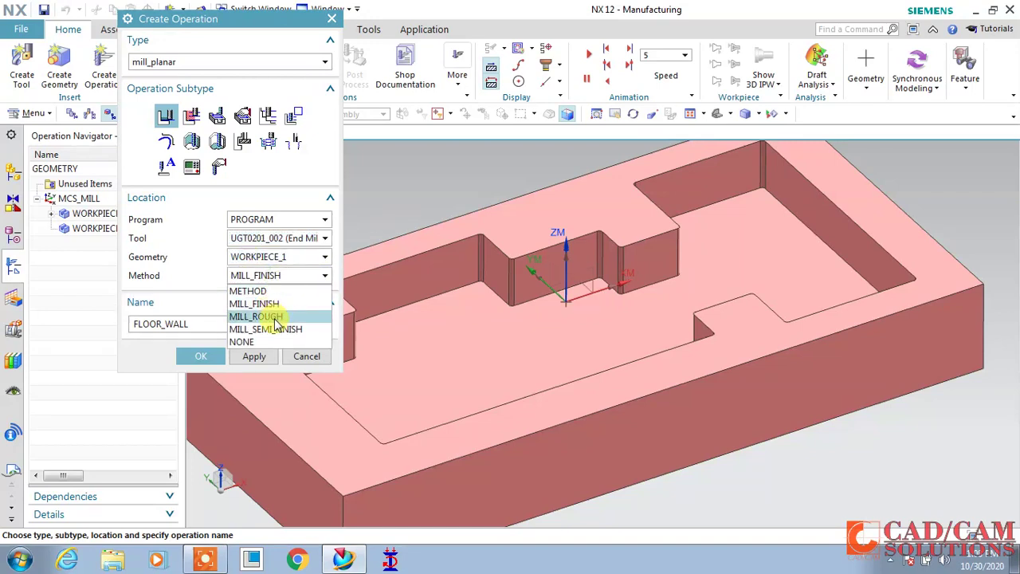
left_click(263, 316)
left_click(200, 356)
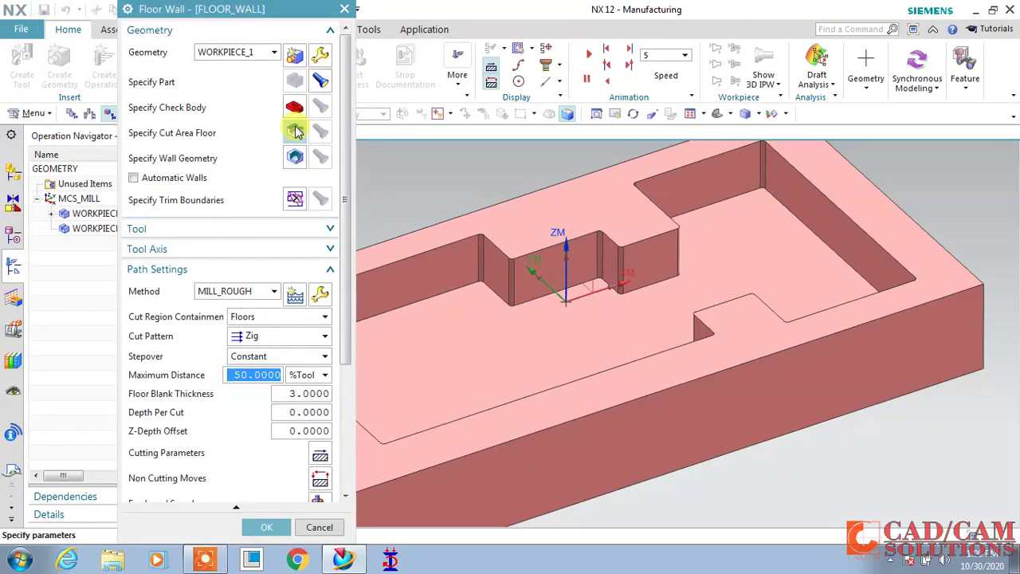
- Specify the pocket's floor face as the cut area floor and enable Automatic Walls
left_click(296, 132)
left_click(433, 346)
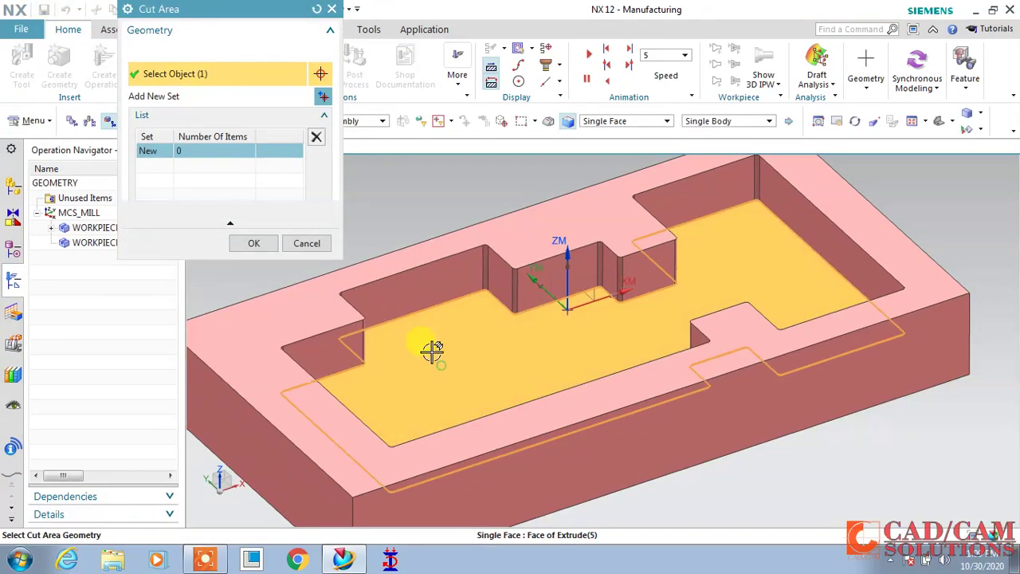
left_click(254, 226)
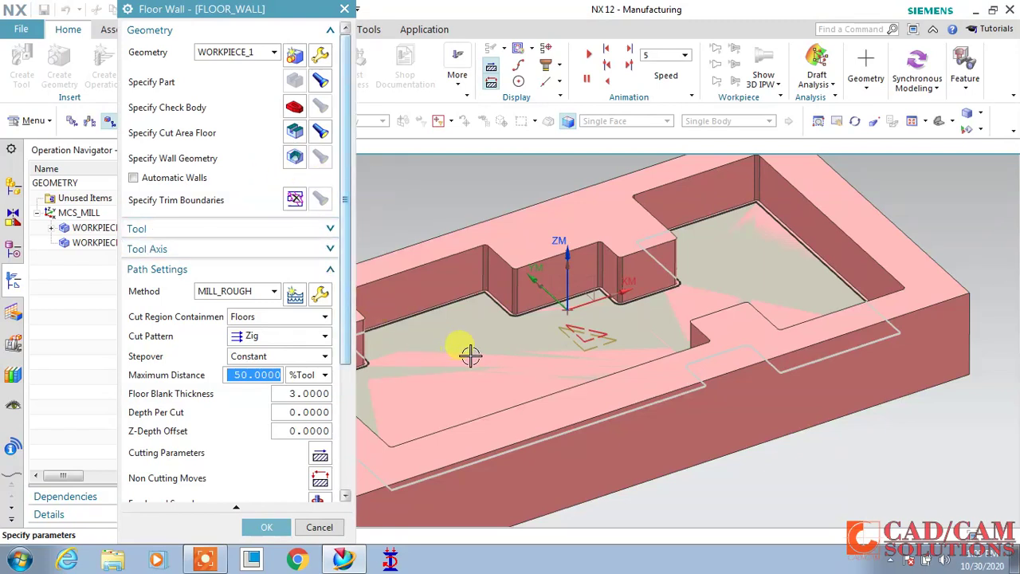
scroll(590, 328, "down", 2)
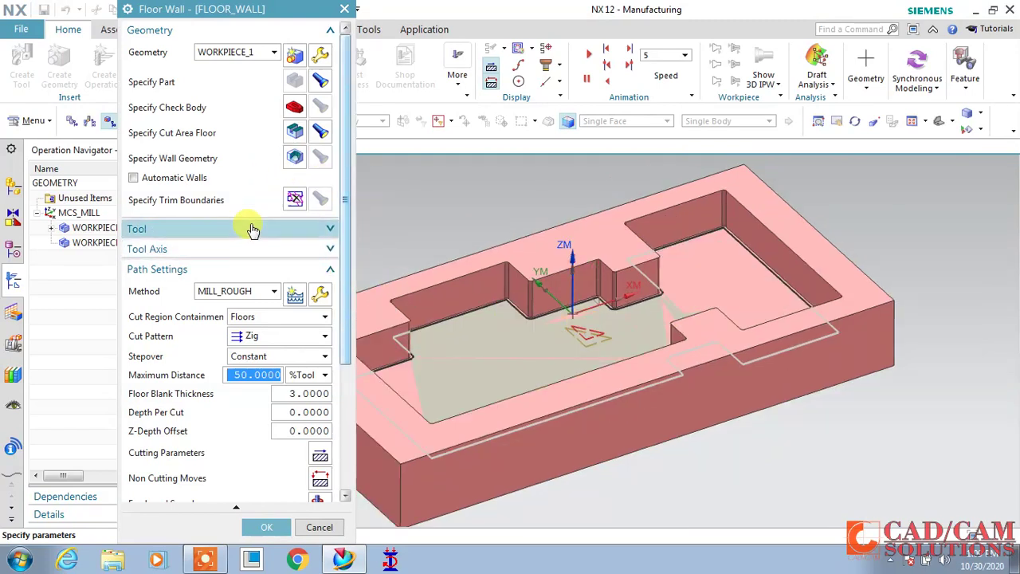
left_click(197, 178)
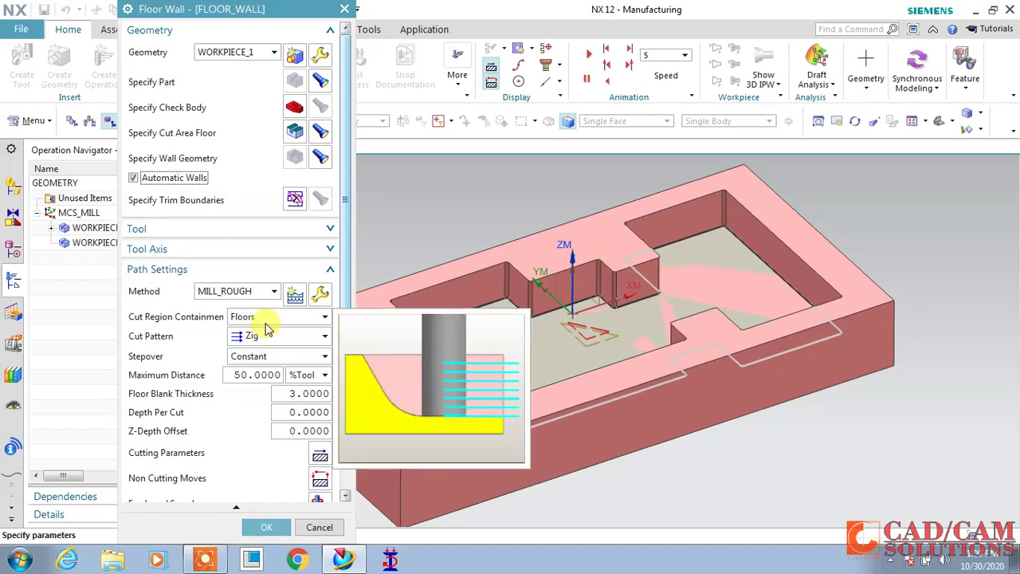
- Set the cut pattern to Follow Part and the depth per cut to 1, generate the tool path and accept the operation
left_click(252, 343)
left_click(262, 357)
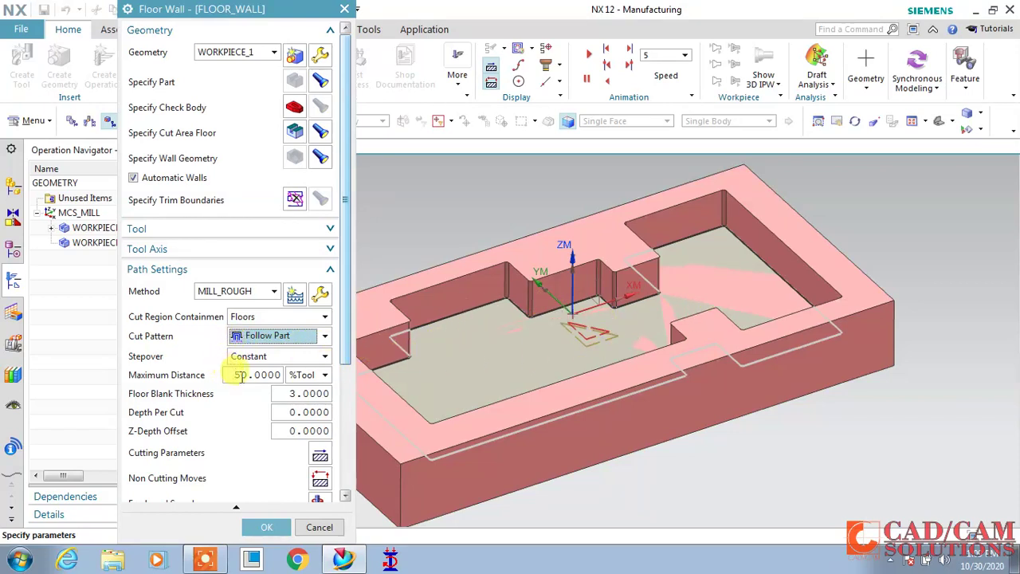
double_click(316, 413)
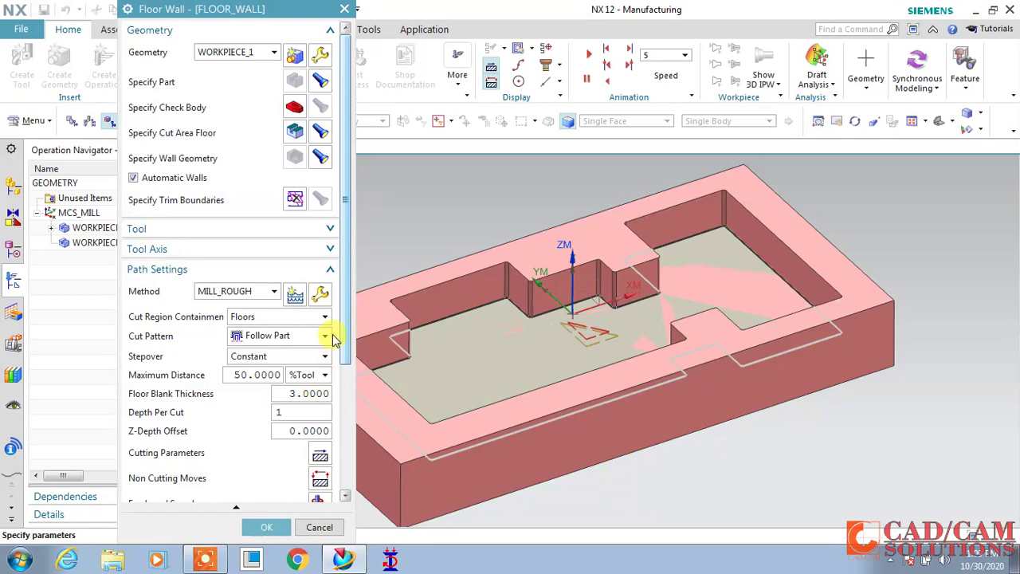
left_click_drag(347, 335, 340, 437)
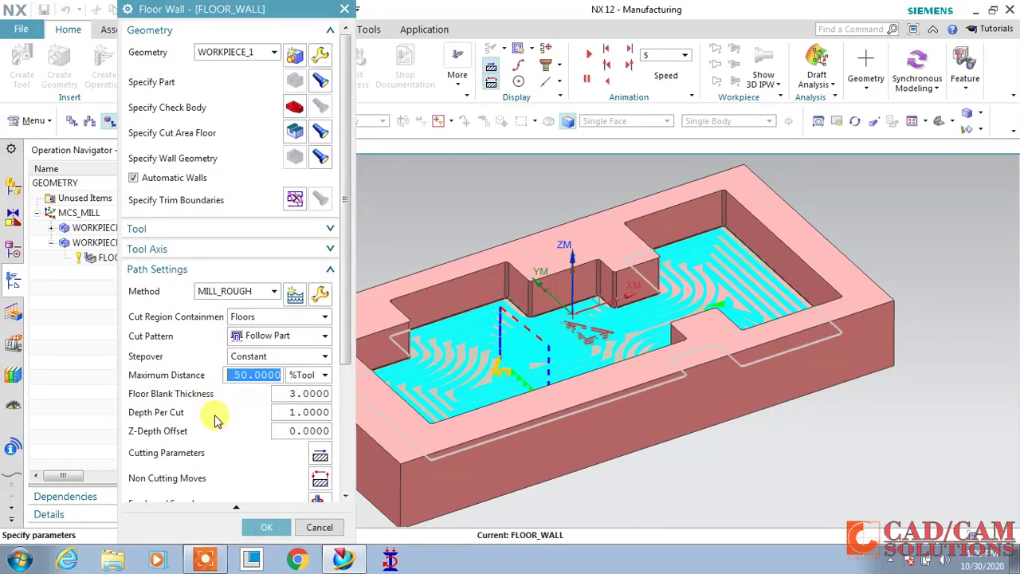
left_click(268, 529)
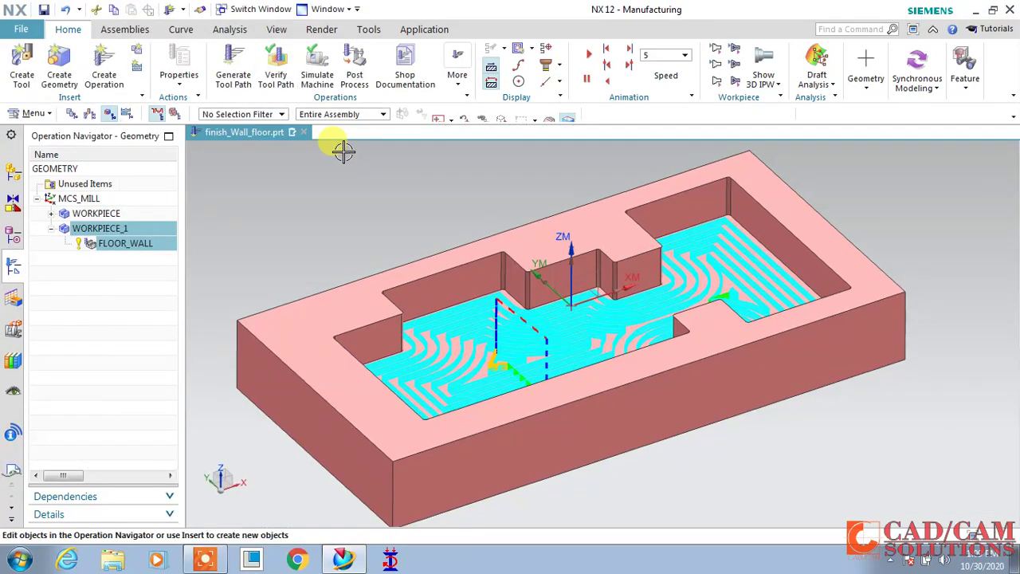
- Measure the pocket's depth along a vertical wall edge, from the floor to the top face
left_click(231, 29)
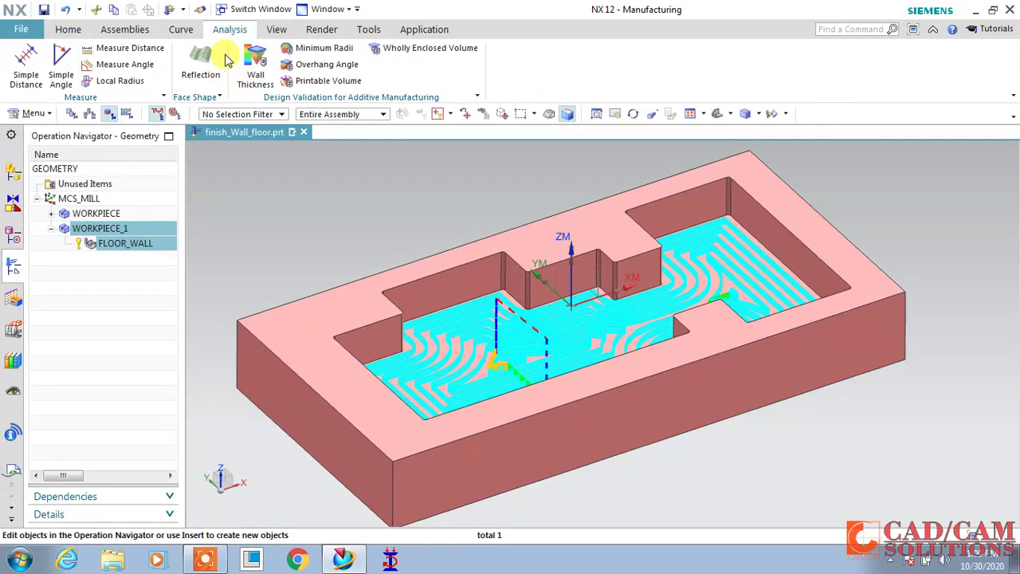
left_click(111, 48)
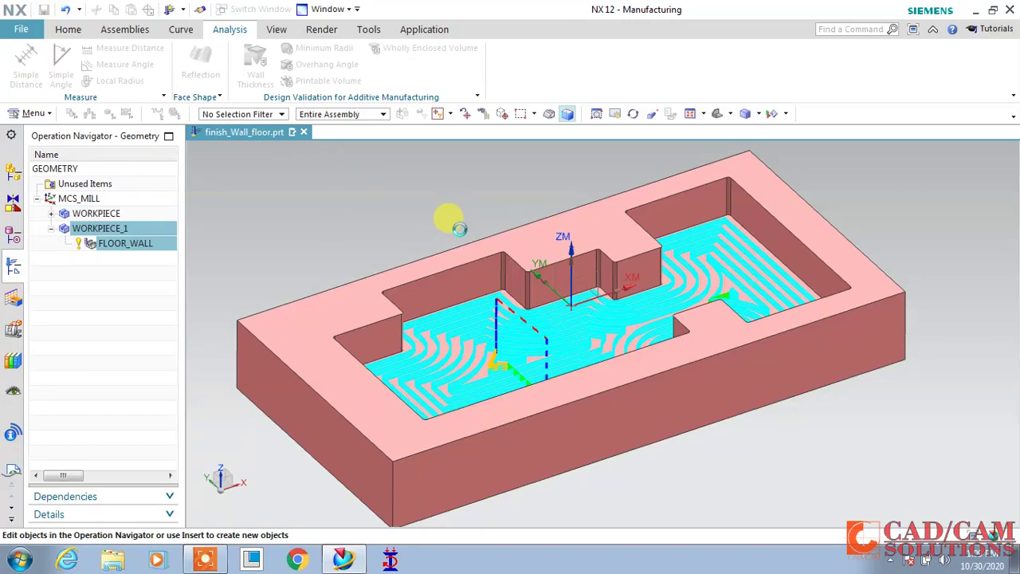
scroll(540, 255, "up", 5)
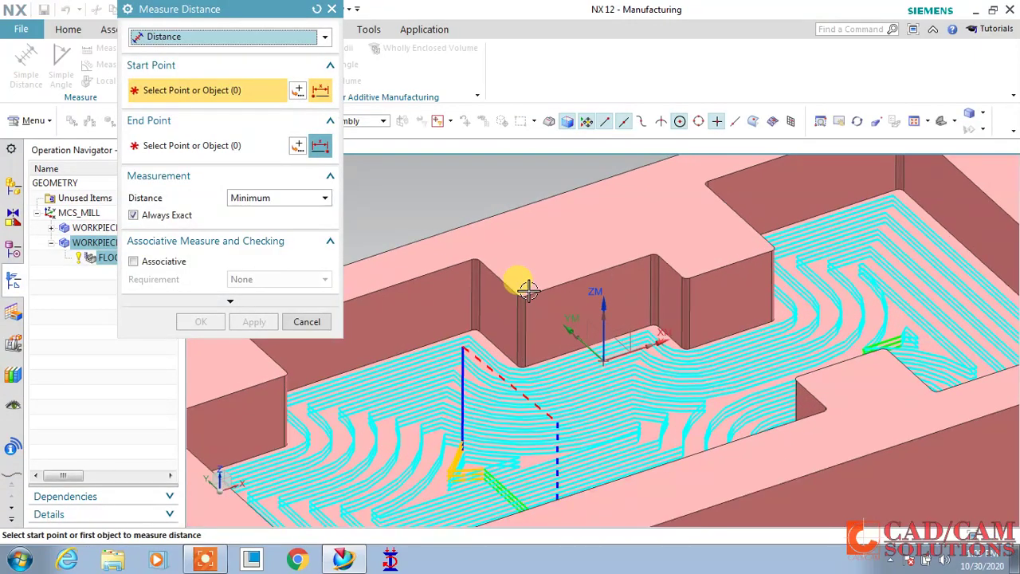
left_click(519, 393)
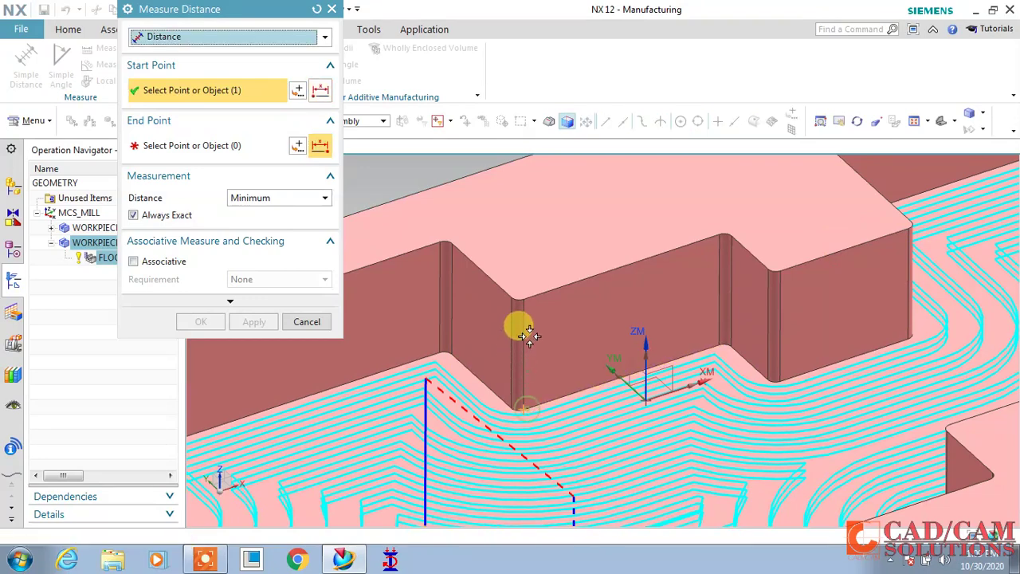
left_click(516, 290)
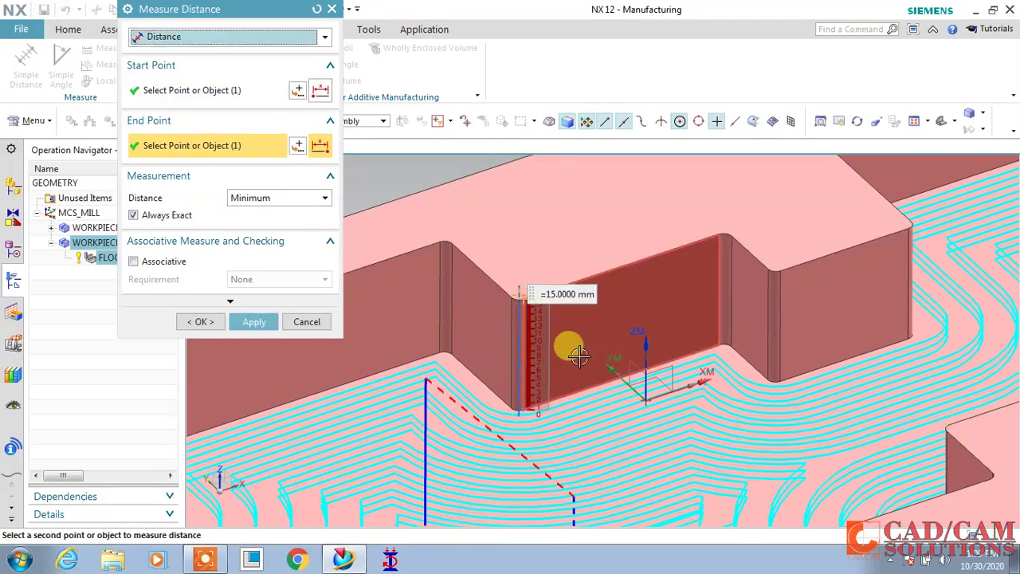
left_click(301, 322)
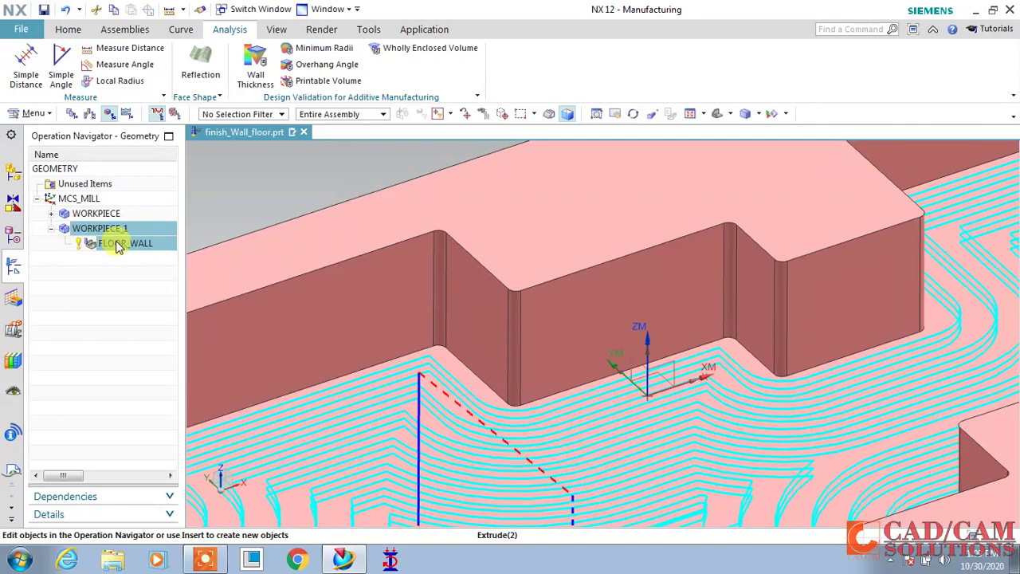
- Set the floor blank thickness of FLOOR_WALL to 15, regenerate its tool path and accept the operation
double_click(117, 244)
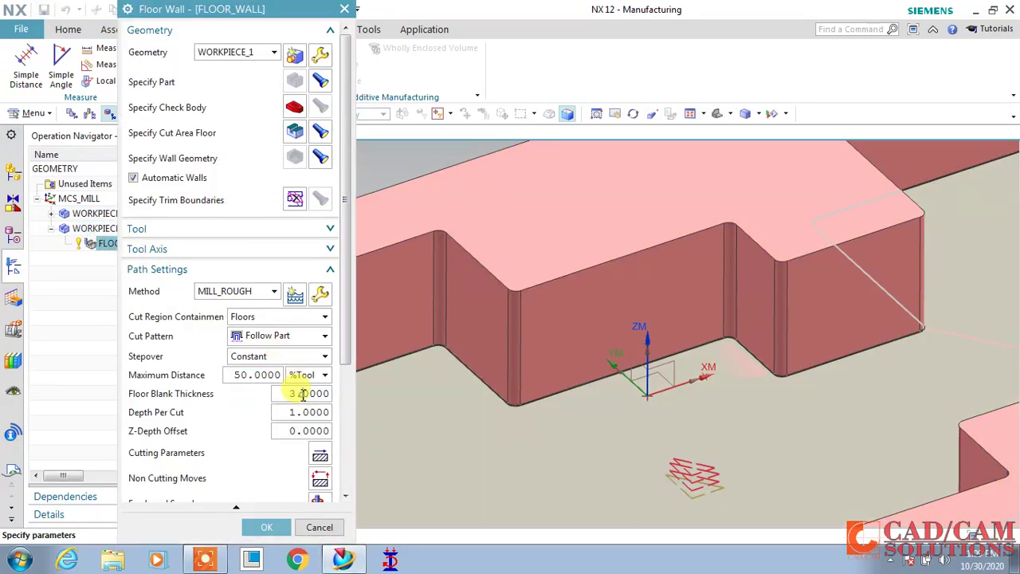
type("15")
scroll(255, 419, "down", 3)
left_click(191, 460)
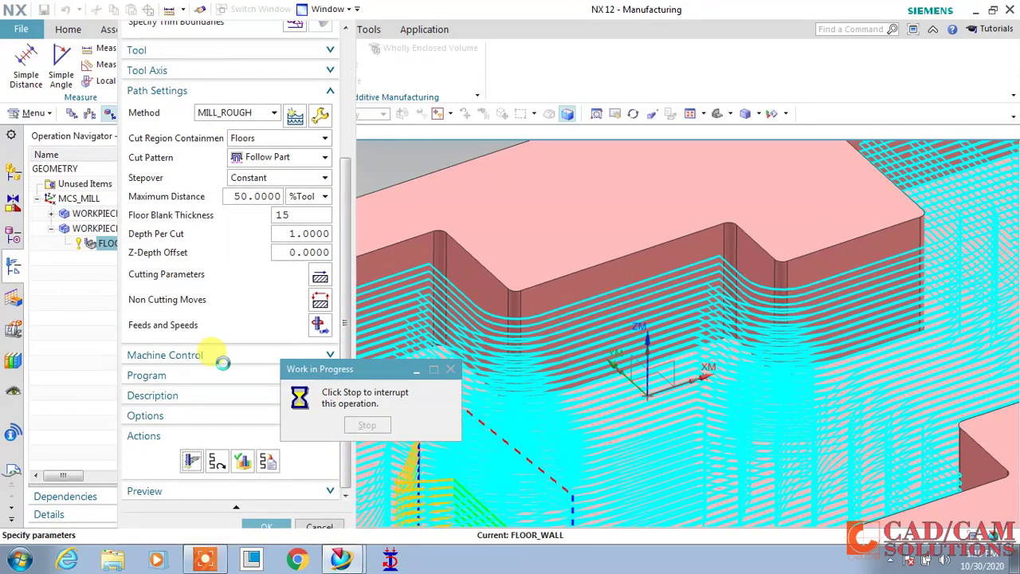
scroll(225, 371, "down", 3)
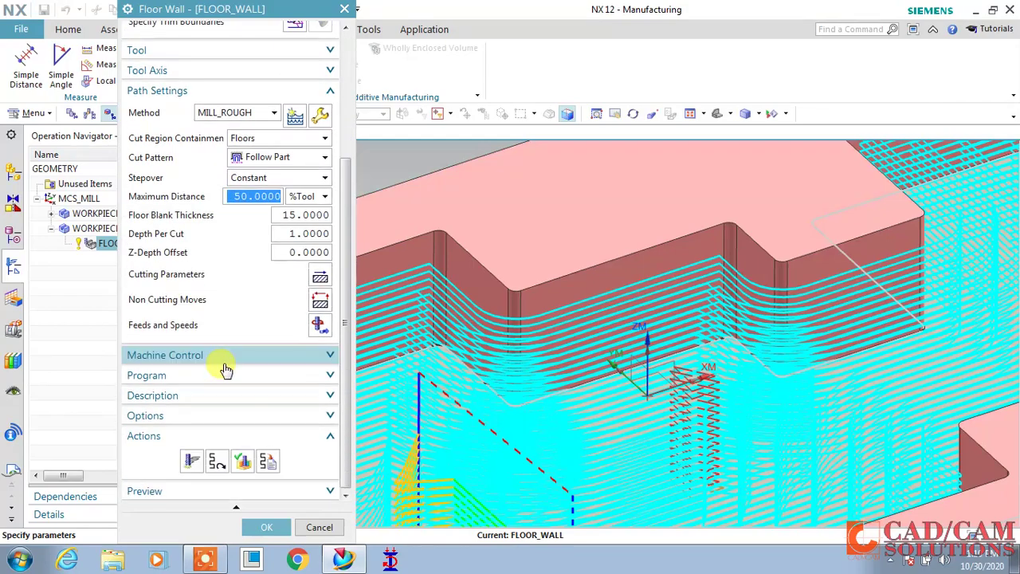
left_click(266, 527)
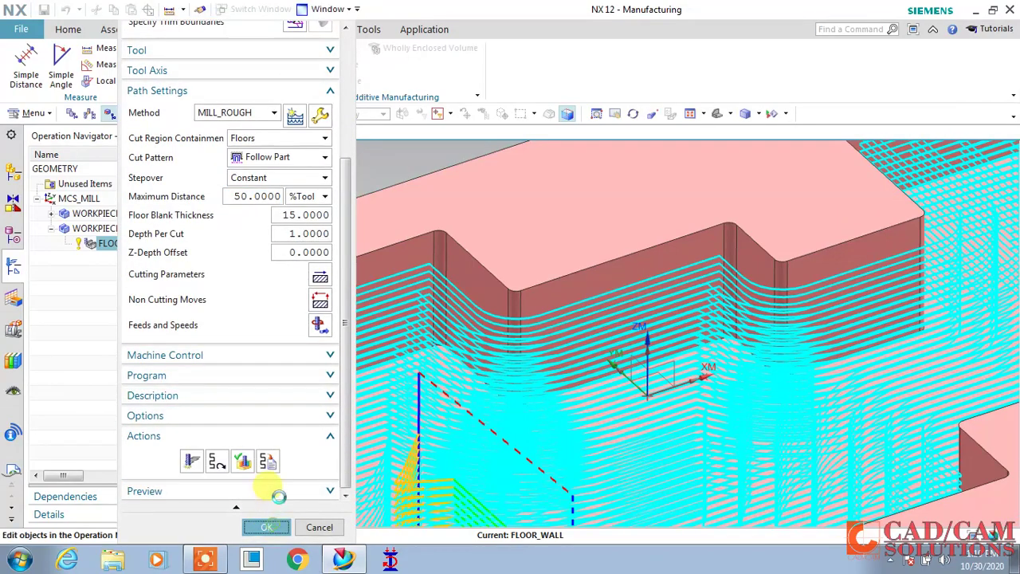
- Play the 3D Dynamic tool path simulation of FLOOR_WALL to check the material removal in the pocket
scroll(393, 335, "down", 5)
scroll(223, 486, "up", 2)
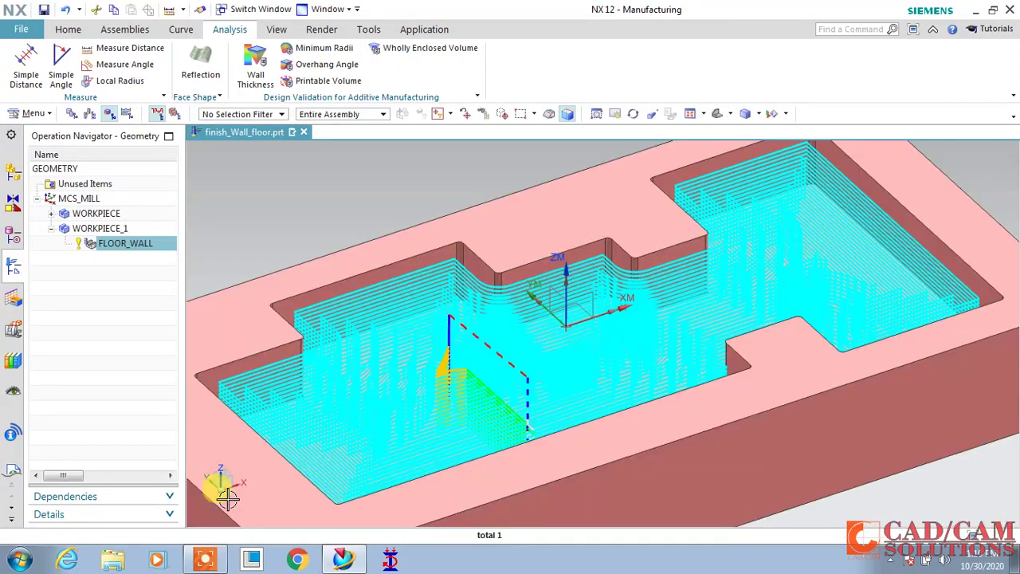
left_click(70, 29)
left_click(267, 68)
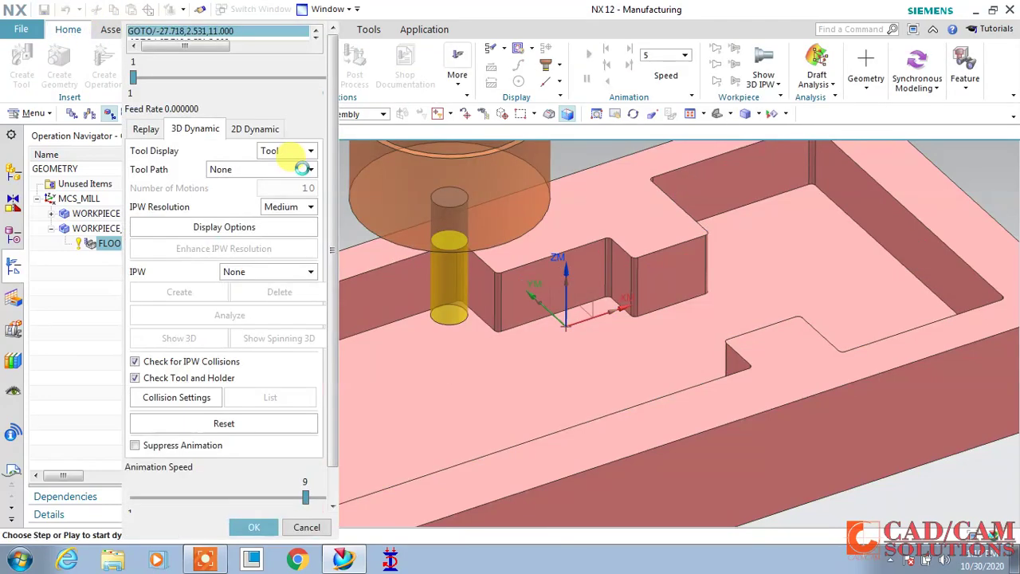
scroll(252, 239, "down", 1)
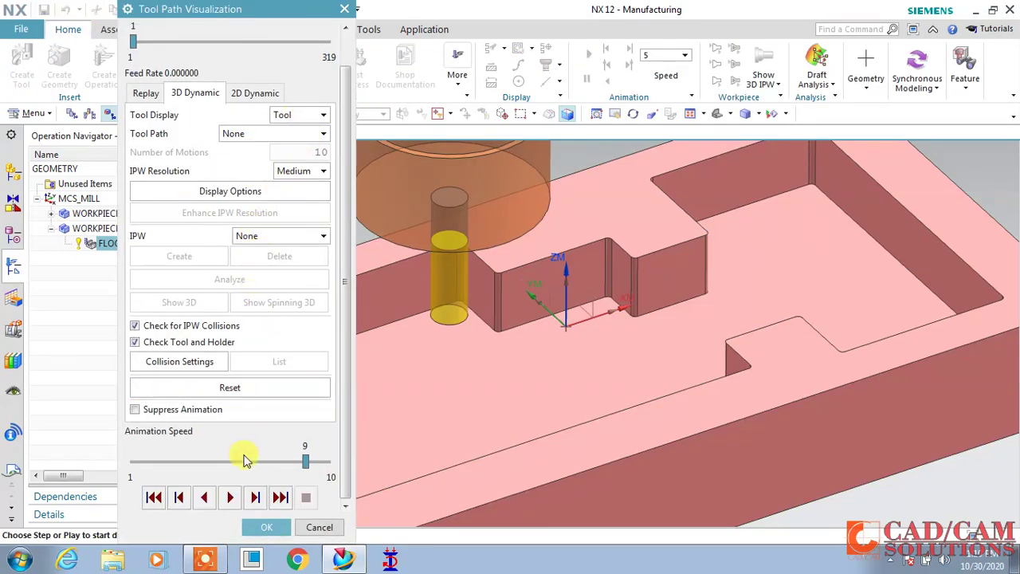
left_click(231, 498)
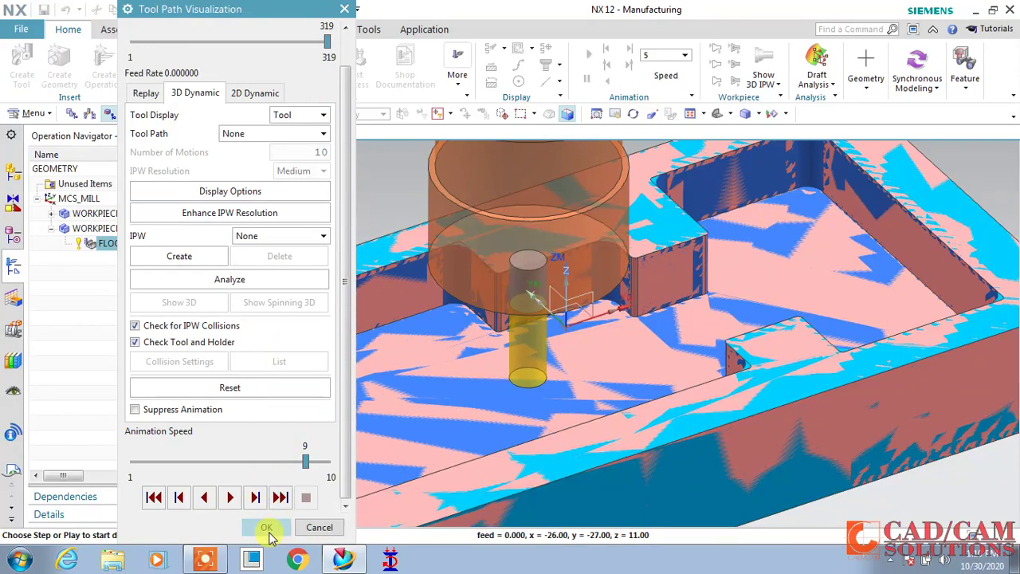
left_click(268, 534)
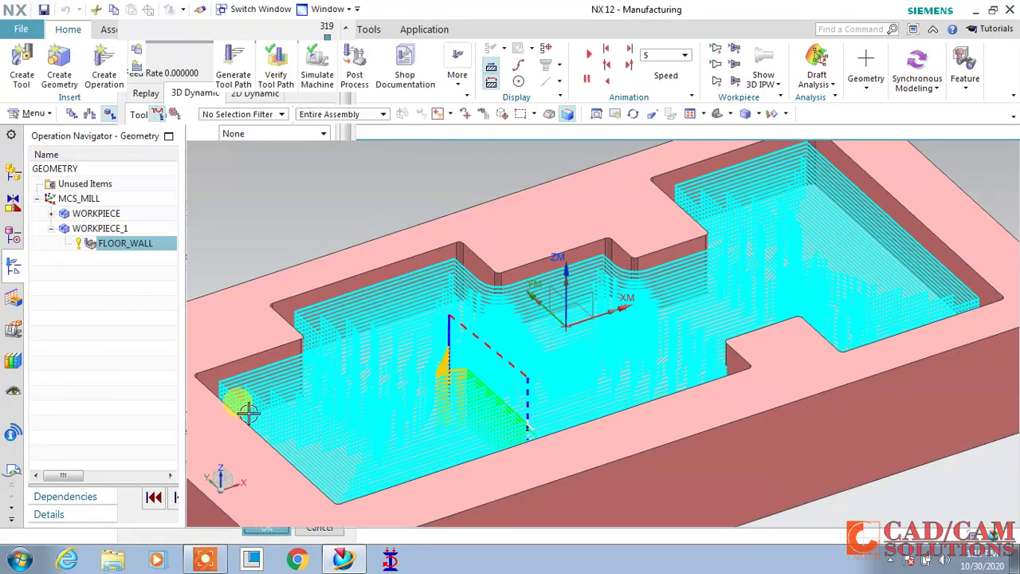
- Set both the wall stock and the final floor stock of FLOOR_WALL to 1 and regenerate its tool path
left_click(128, 244)
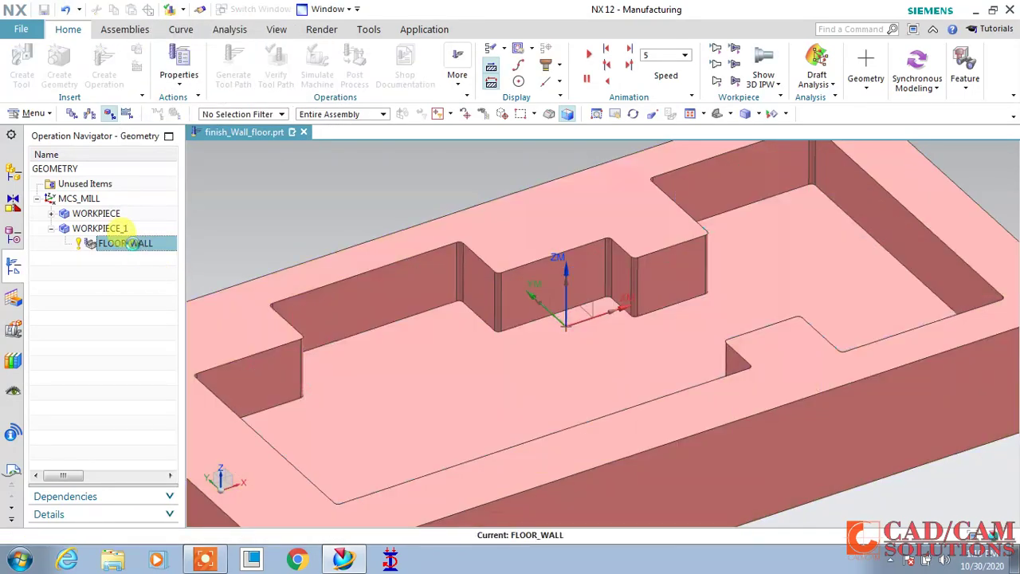
double_click(127, 243)
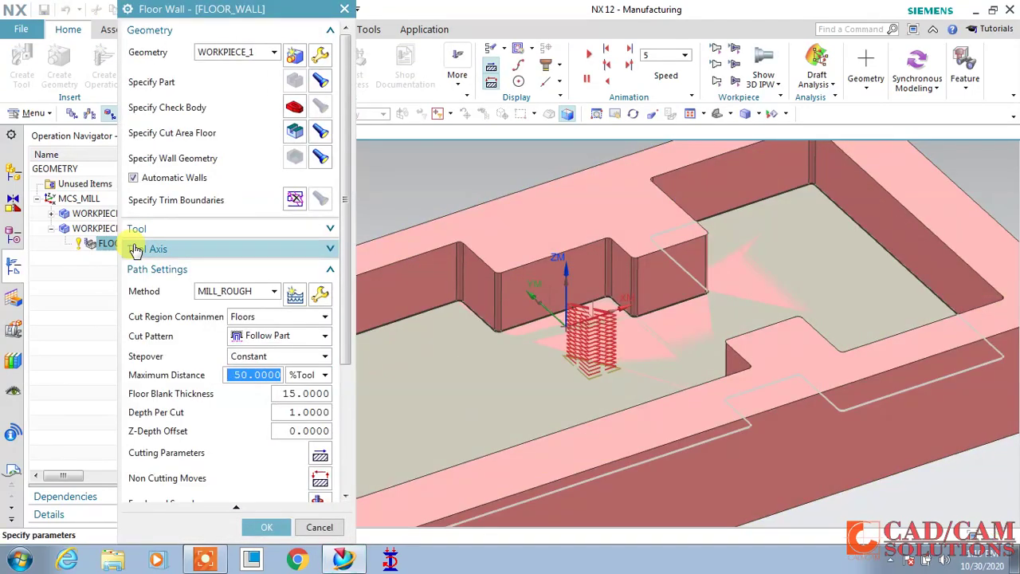
scroll(136, 249, "down", 5)
left_click(526, 265)
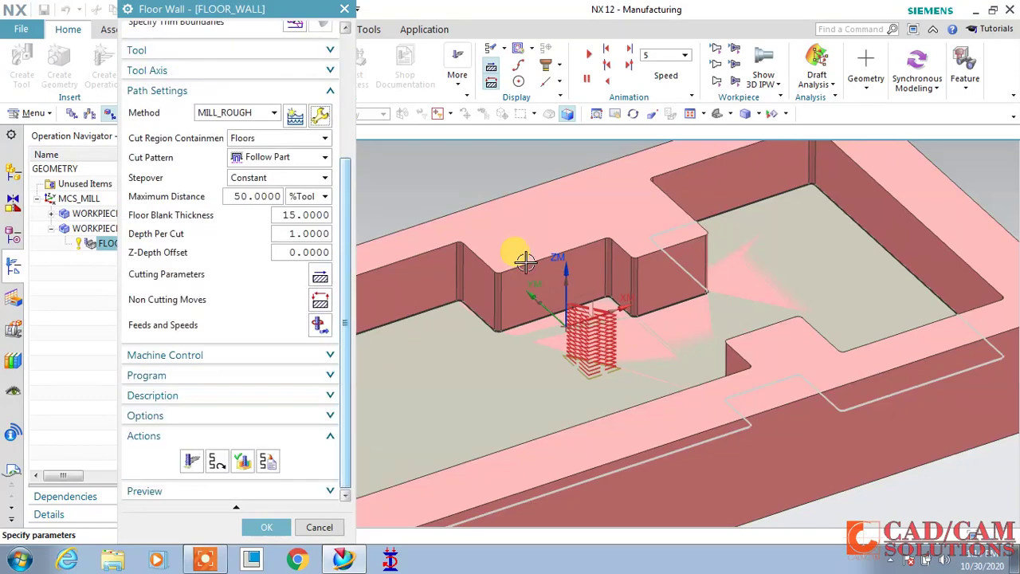
left_click(319, 277)
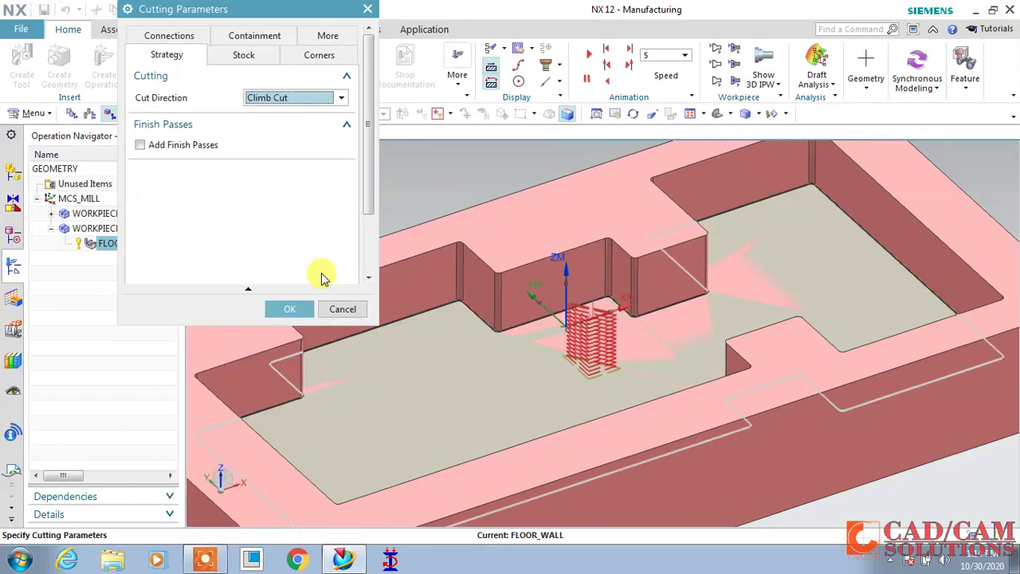
left_click(259, 59)
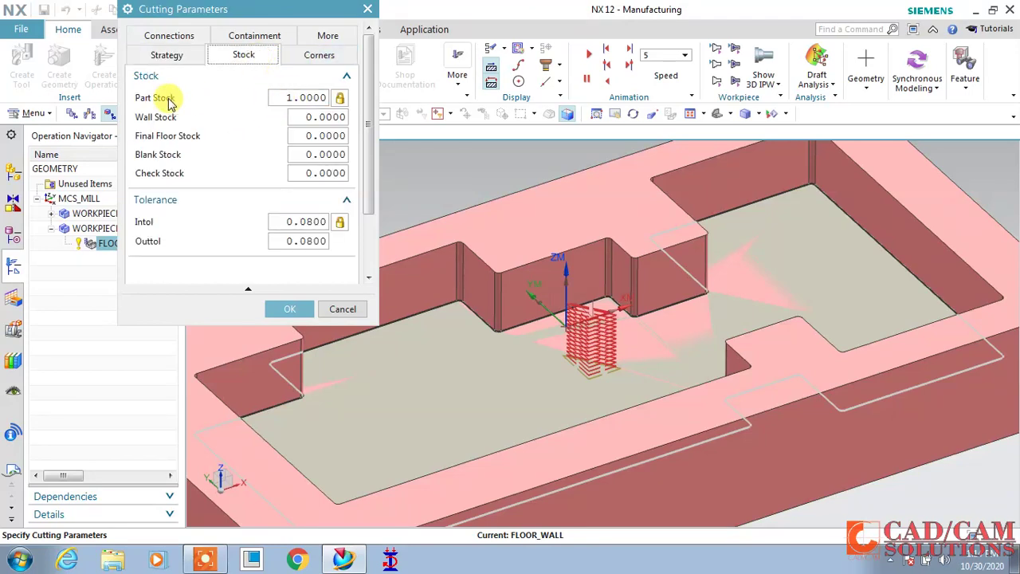
mouse_move(169, 102)
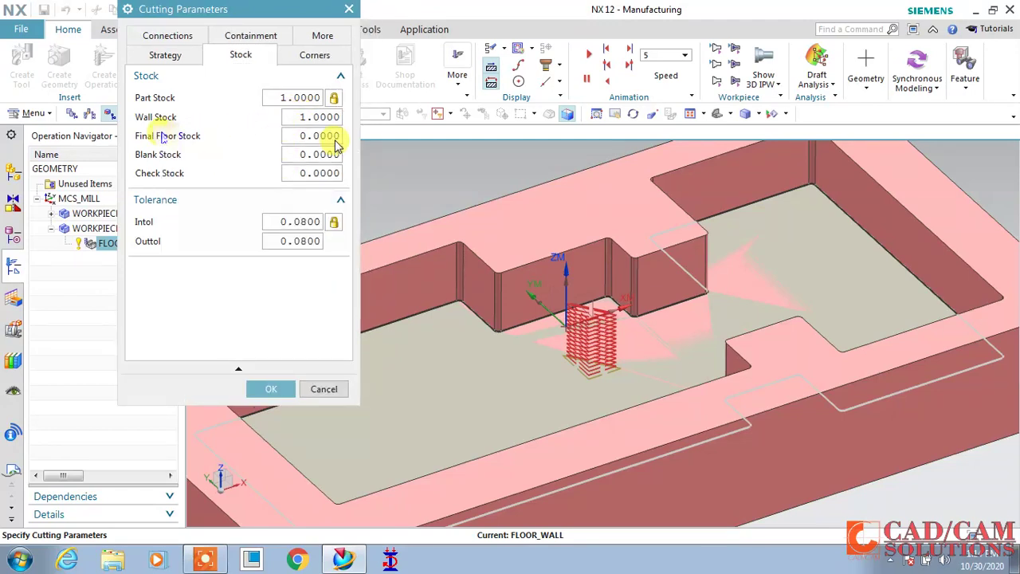
left_click(304, 137)
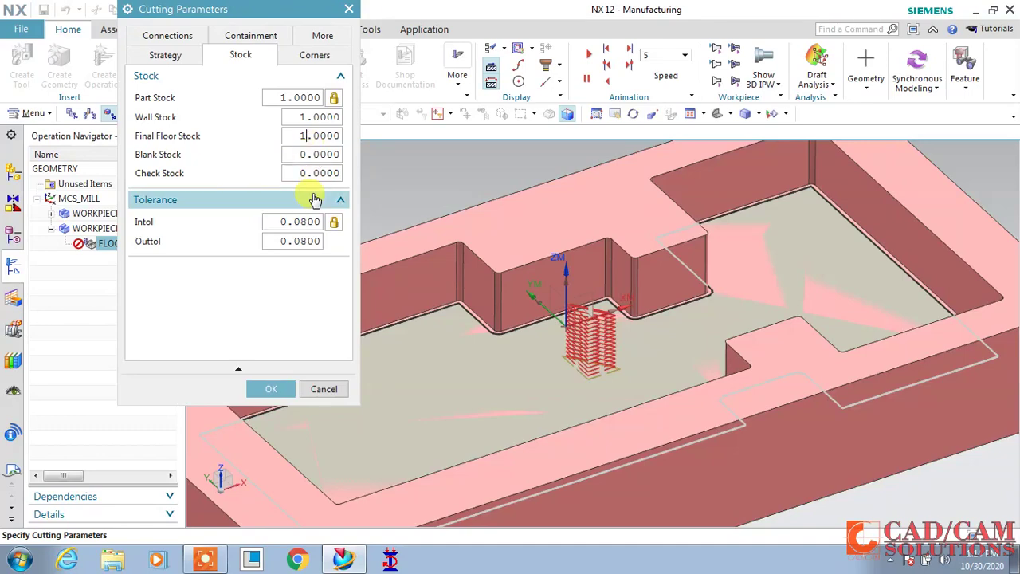
left_click(271, 389)
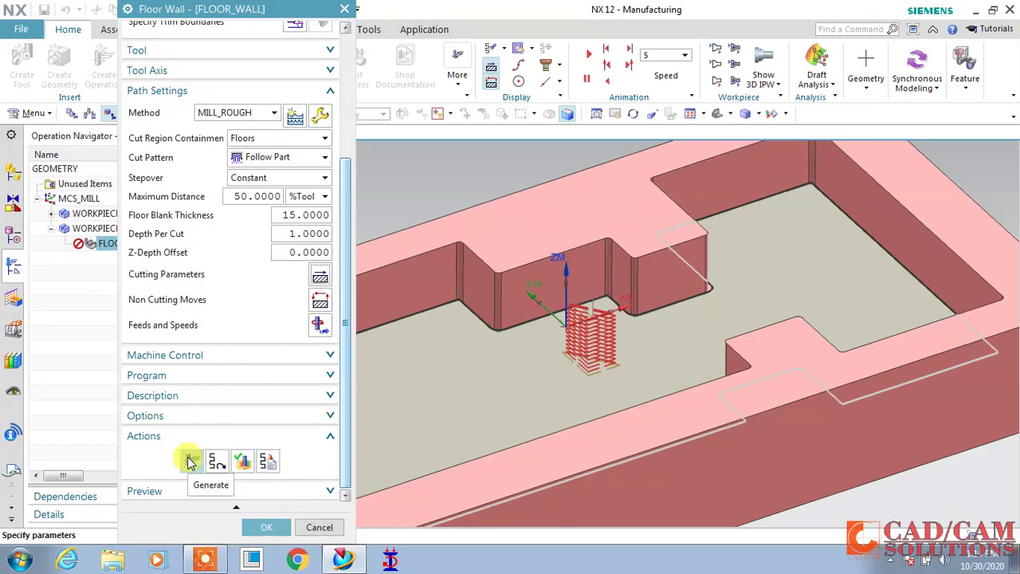
left_click(190, 462)
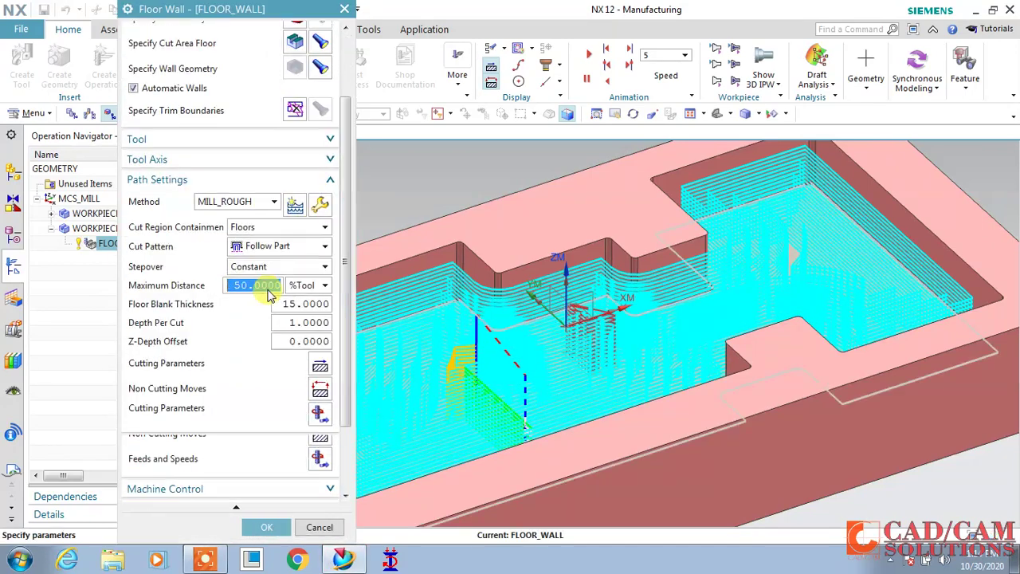
- Play the 3D Dynamic simulation of the regenerated roughing tool path and accept the FLOOR_WALL operation
left_click(242, 462)
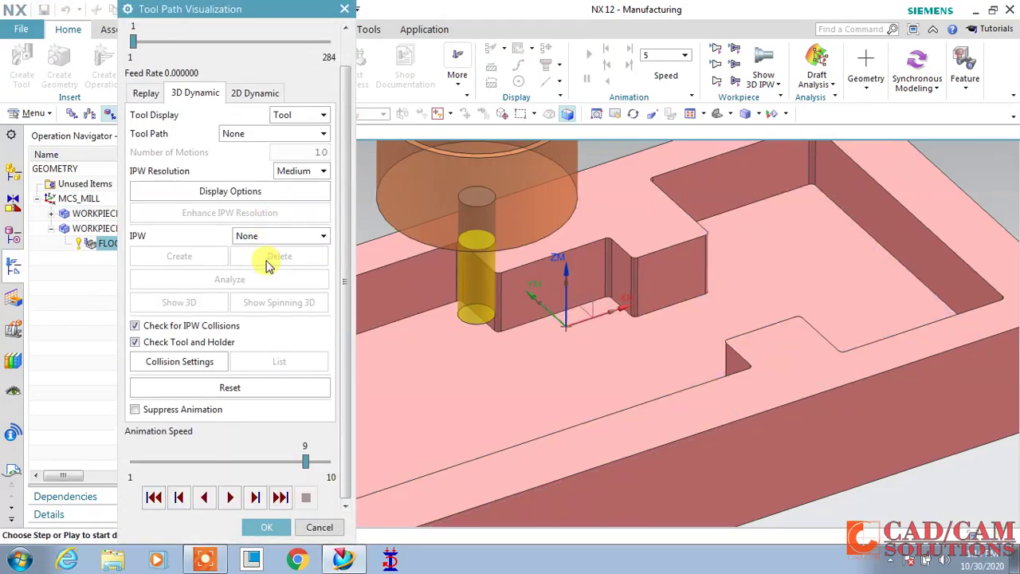
left_click(230, 498)
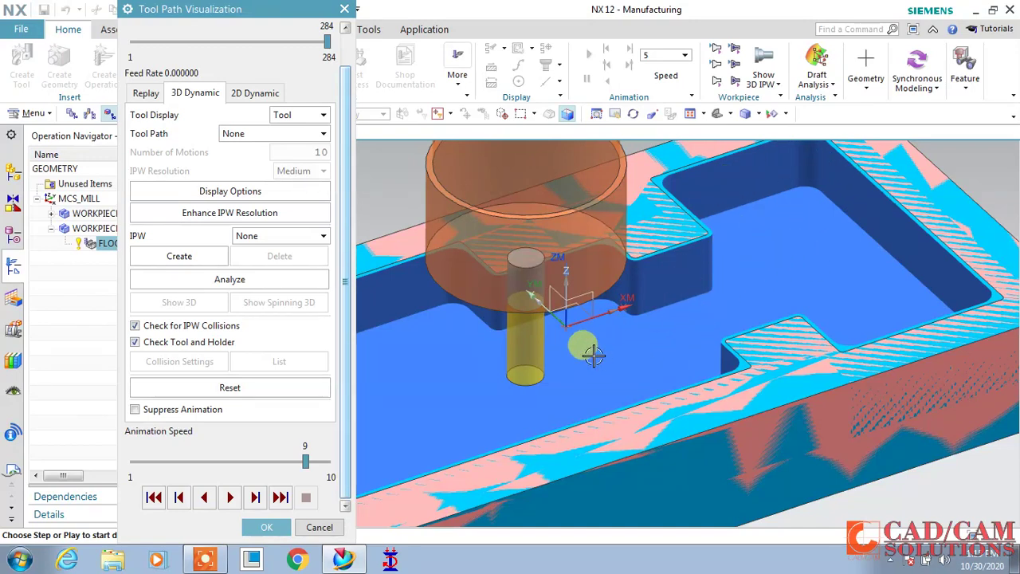
left_click(266, 528)
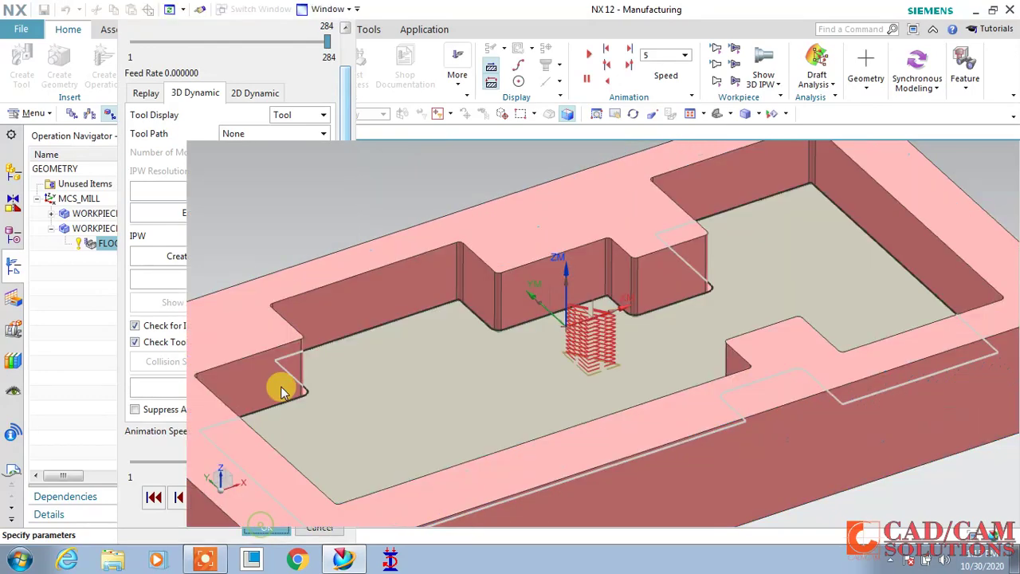
left_click(268, 527)
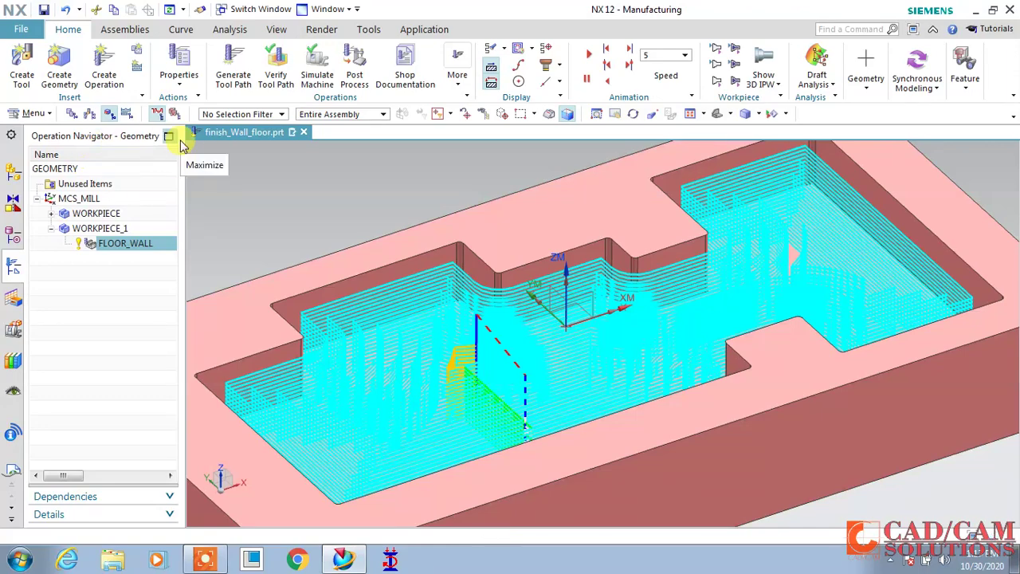
- Create a mill_planar Finish Walls operation named FINISH_WALLS_1 under WORKPIECE_1 with the MILL_FINISH method
left_click(104, 72)
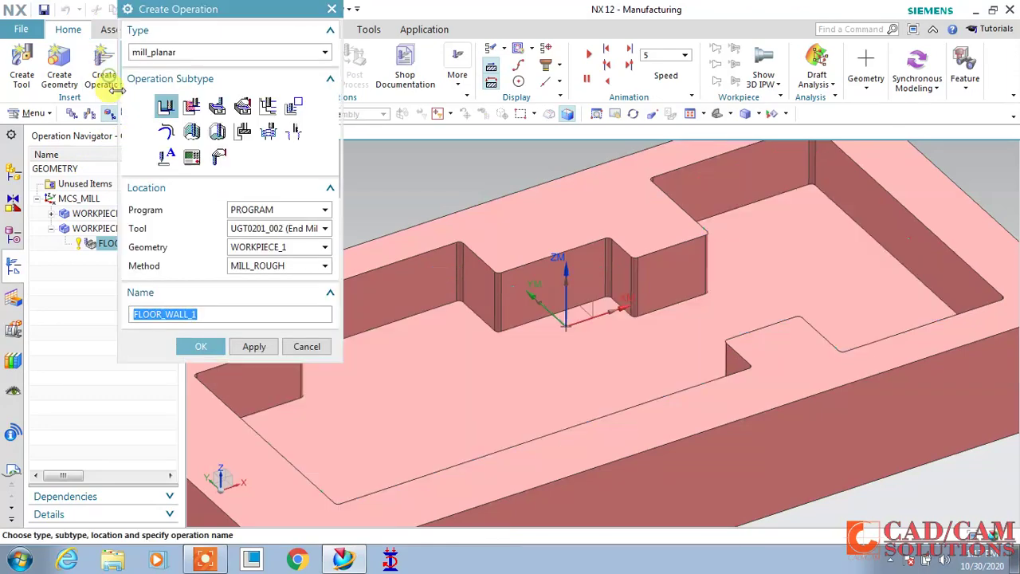
left_click(193, 132)
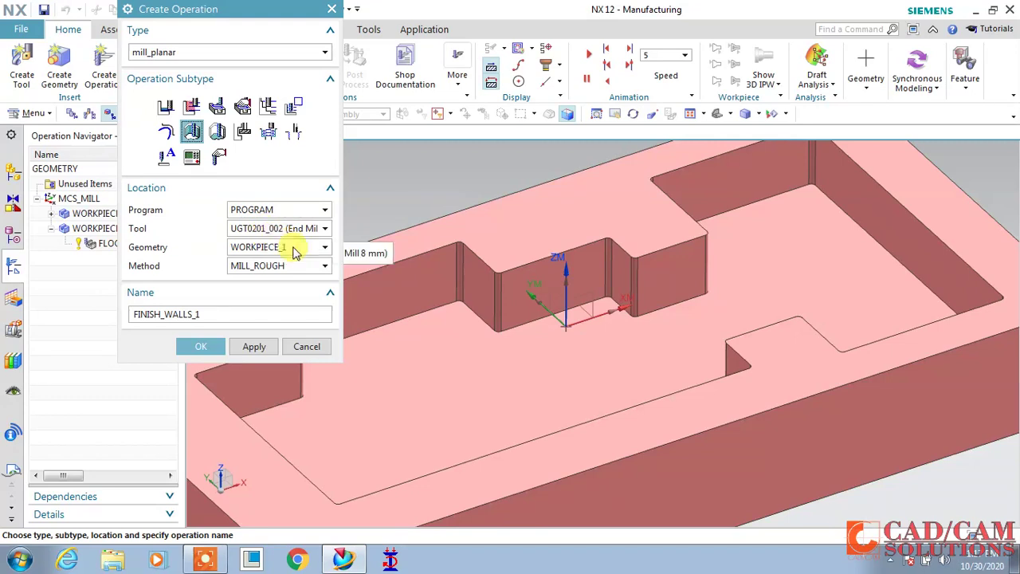
left_click(261, 267)
left_click(254, 294)
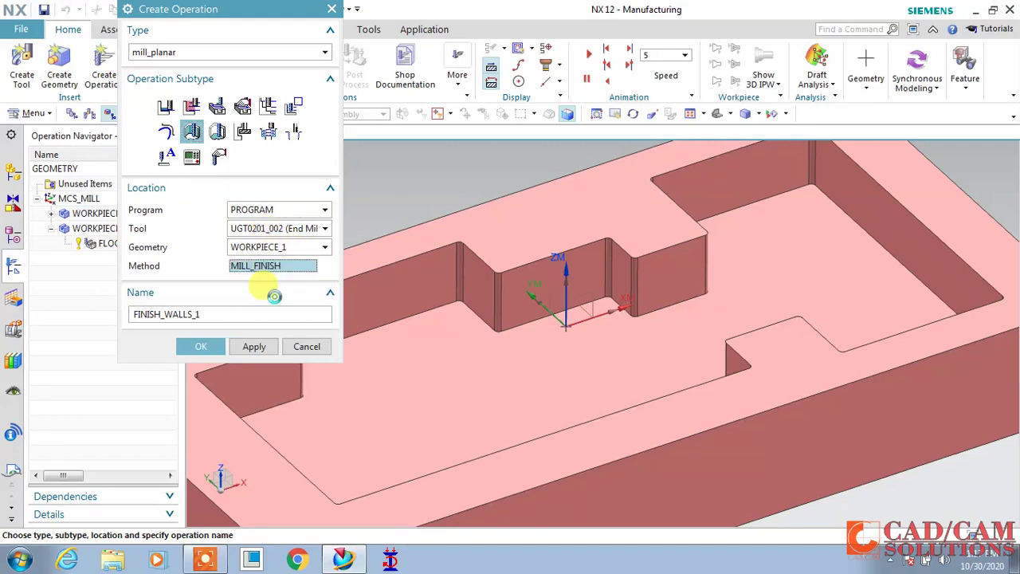
left_click(201, 346)
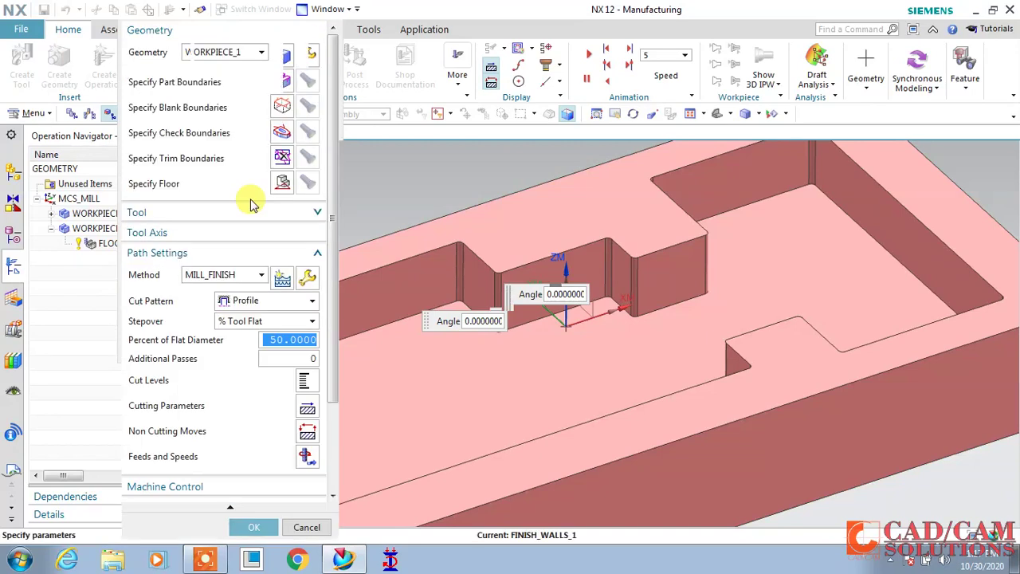
- Define the part boundary by the Curves method, selecting the pocket's closed top edge loop with the Tangent Curves rule
left_click(293, 80)
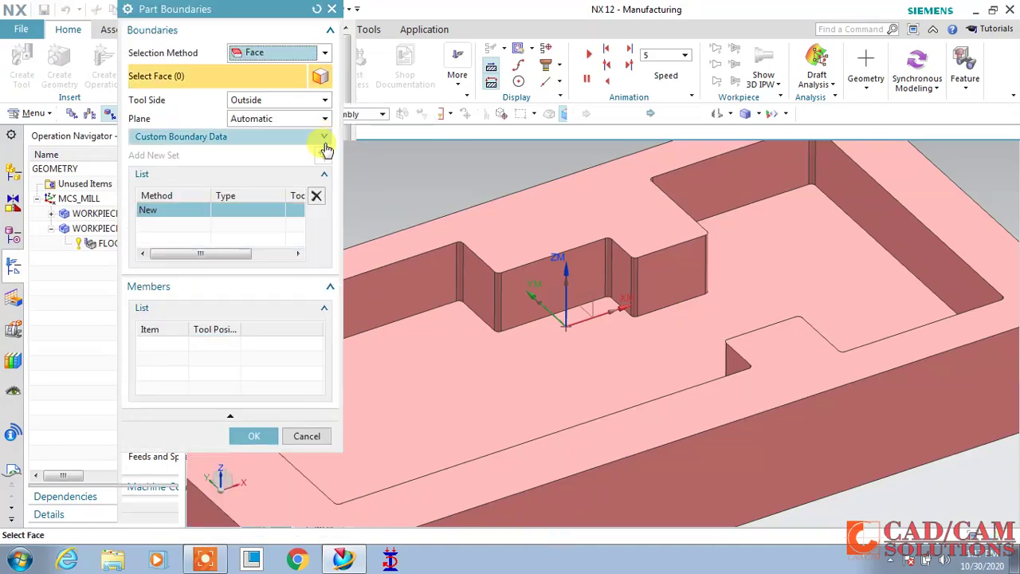
left_click(272, 53)
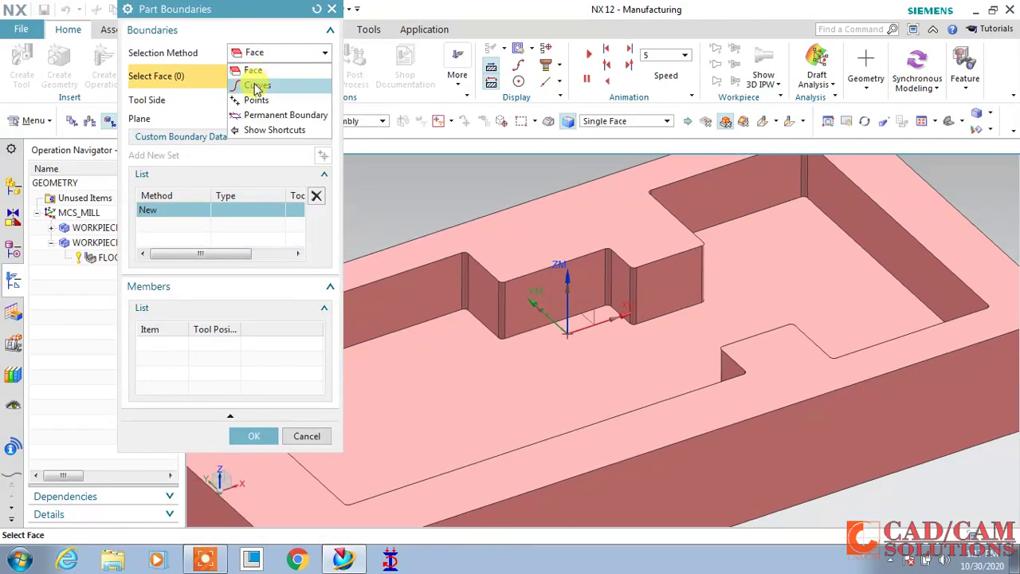
left_click(258, 84)
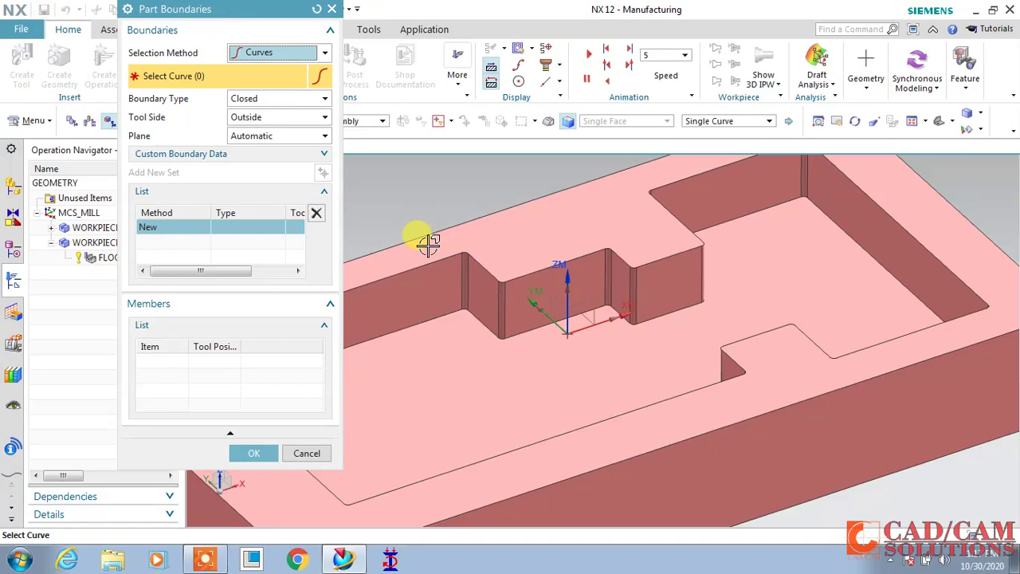
left_click(699, 121)
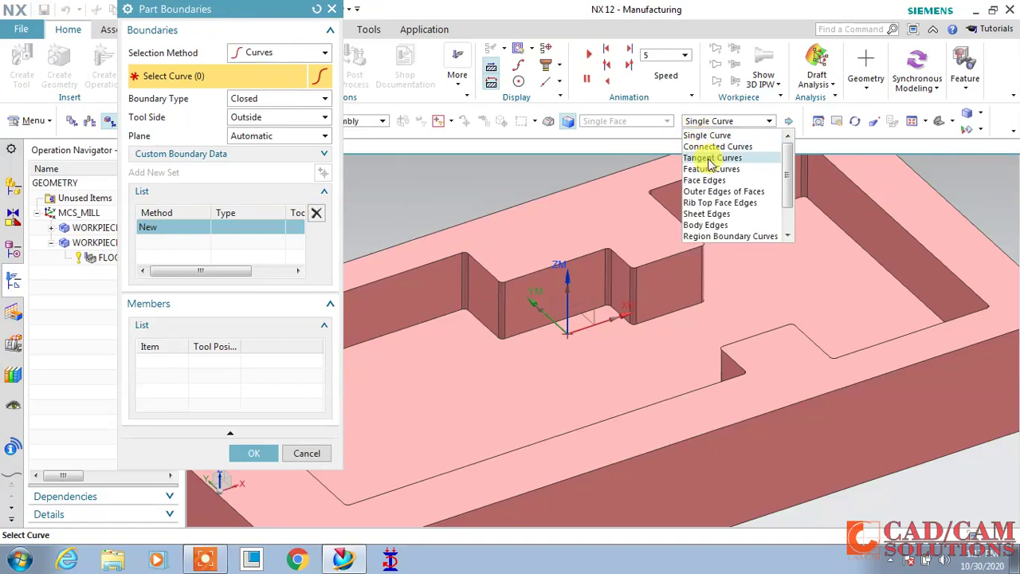
left_click(712, 158)
left_click(433, 259)
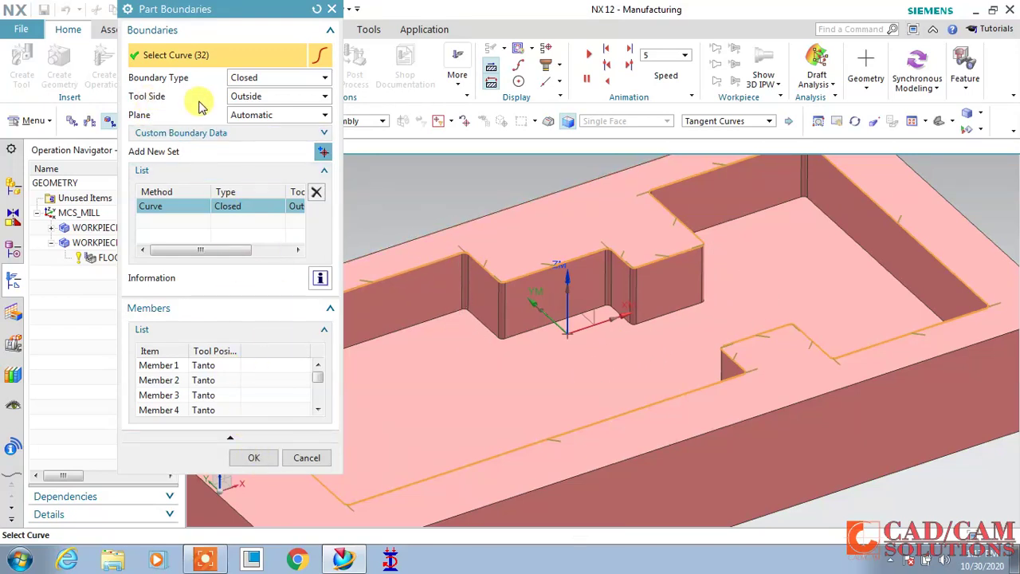
- Set the tool side of the pocket's part boundary to Inside
scroll(501, 205, "down", 4)
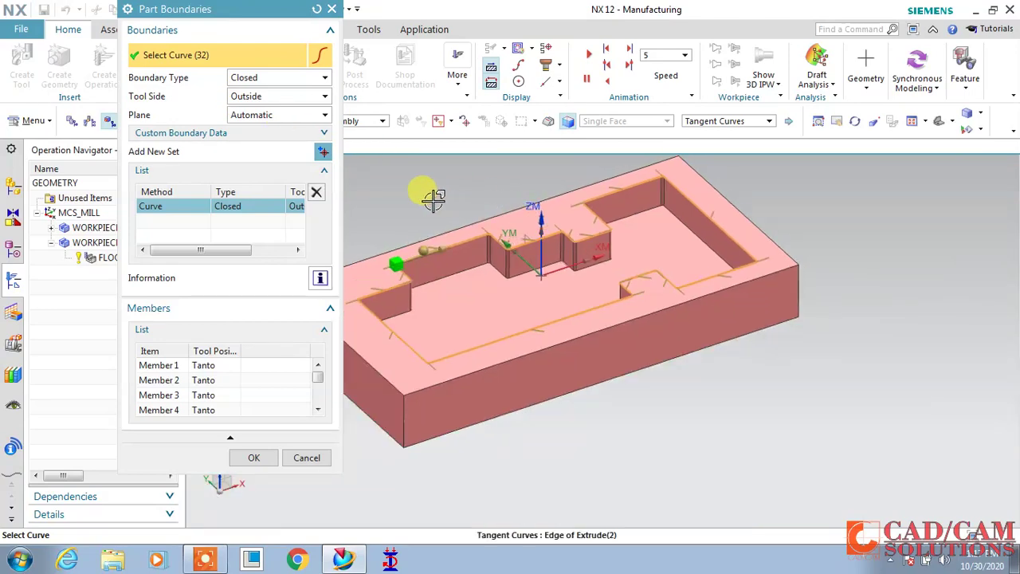
scroll(427, 269, "up", 5)
scroll(427, 269, "up", 1)
left_click(269, 96)
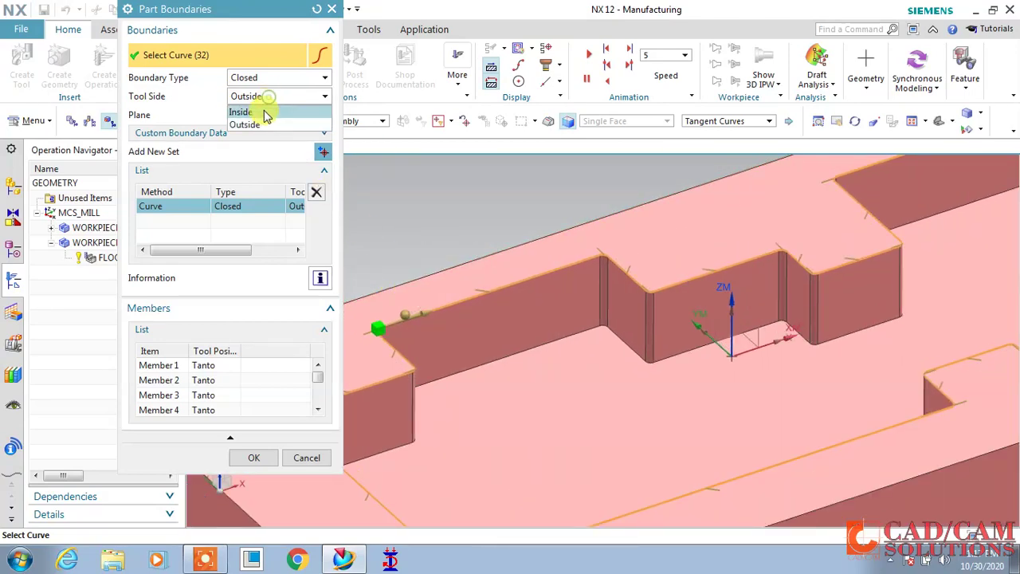
left_click(263, 113)
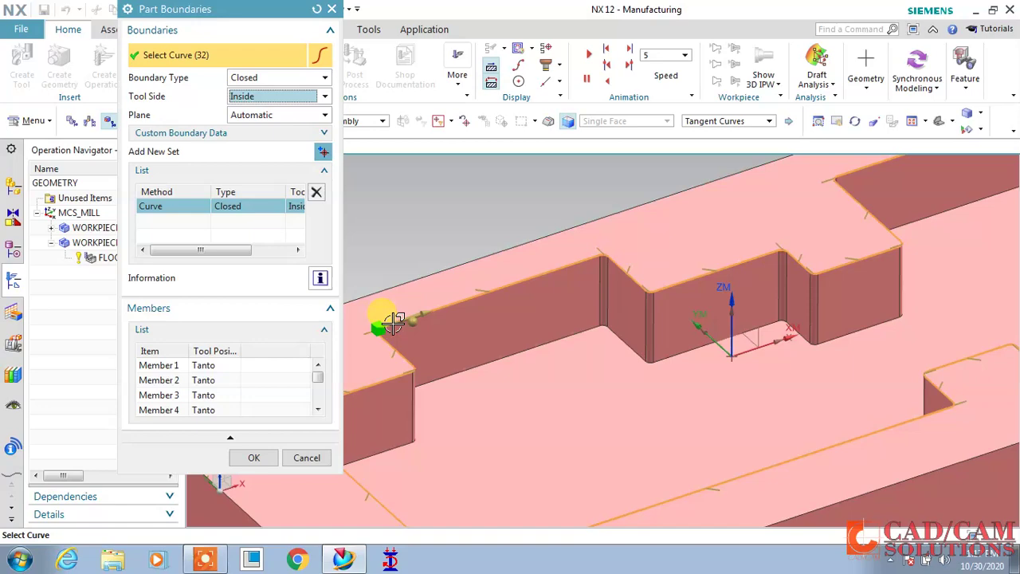
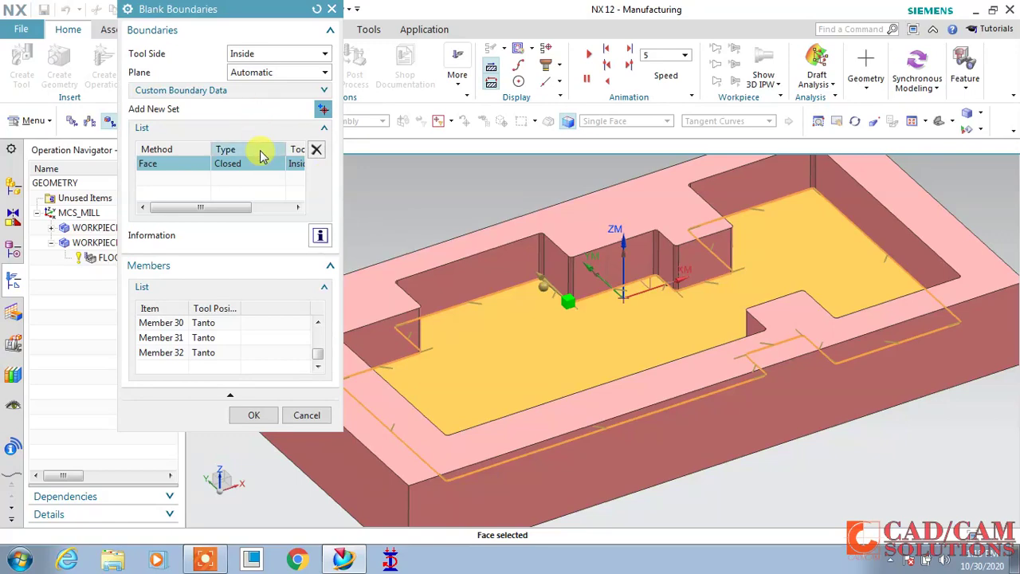
- Accept the pocket floor face as the blank boundary with tool side Inside, and specify the same face as the floor plane
left_click(246, 418)
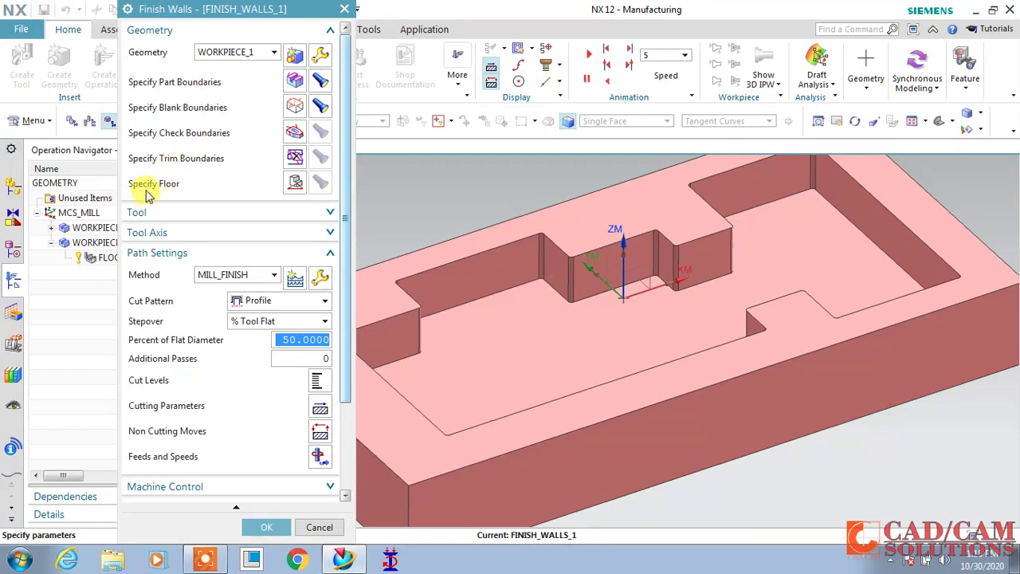
left_click(296, 184)
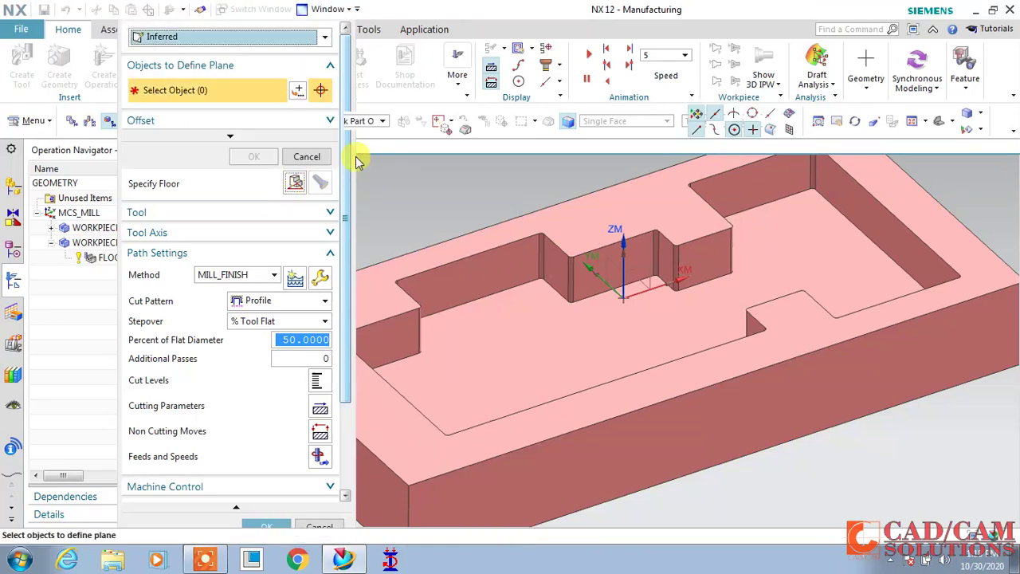
left_click(532, 324)
left_click(543, 334)
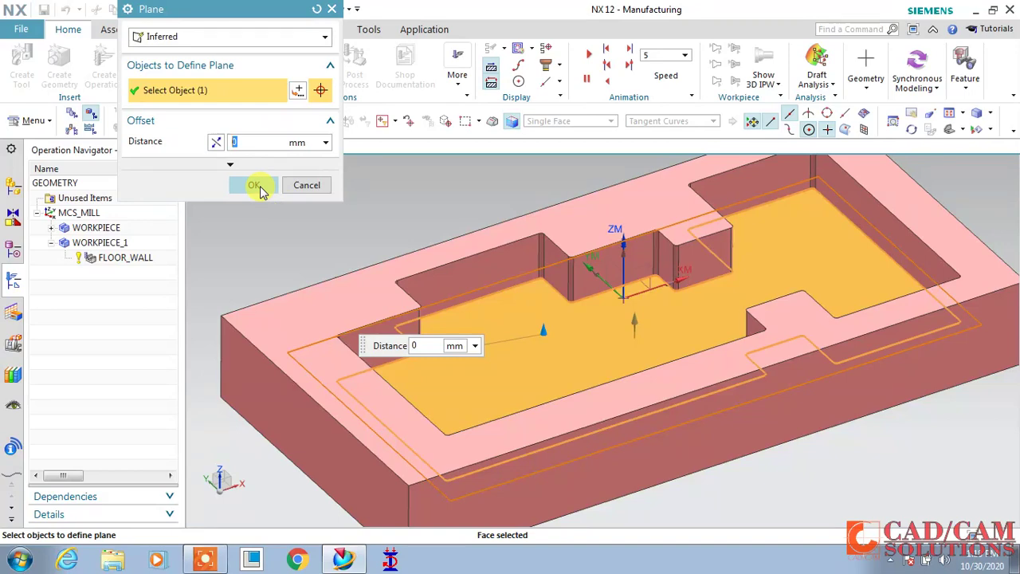
left_click(254, 186)
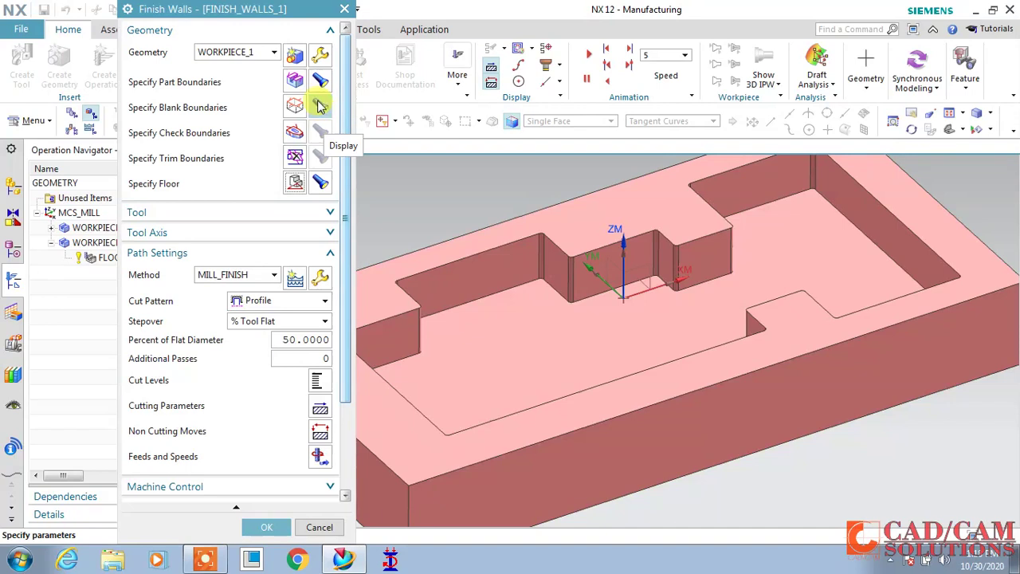
- Generate the tool path of the FINISH_WALLS_1 operation
scroll(279, 320, "down", 3)
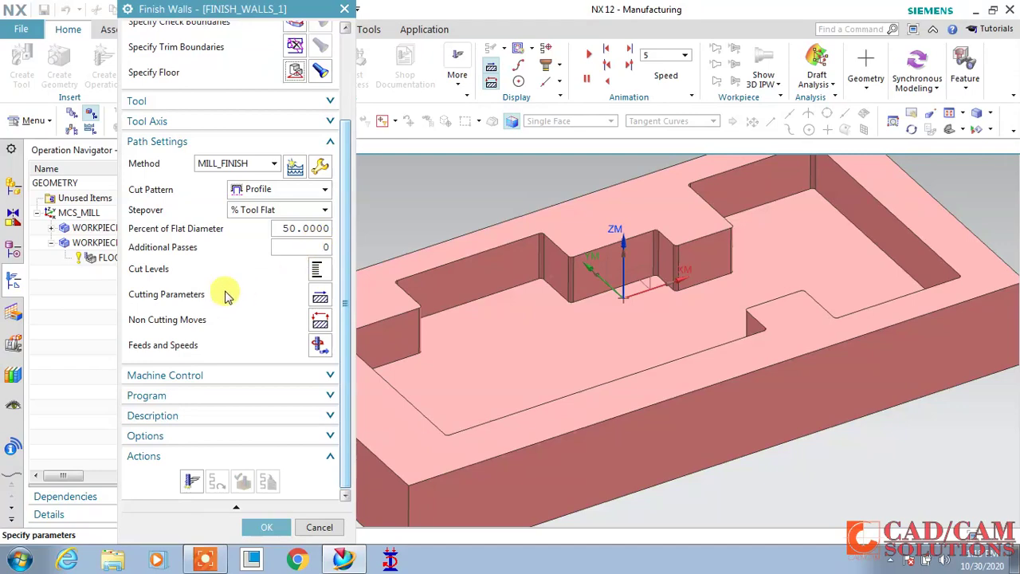
left_click(192, 481)
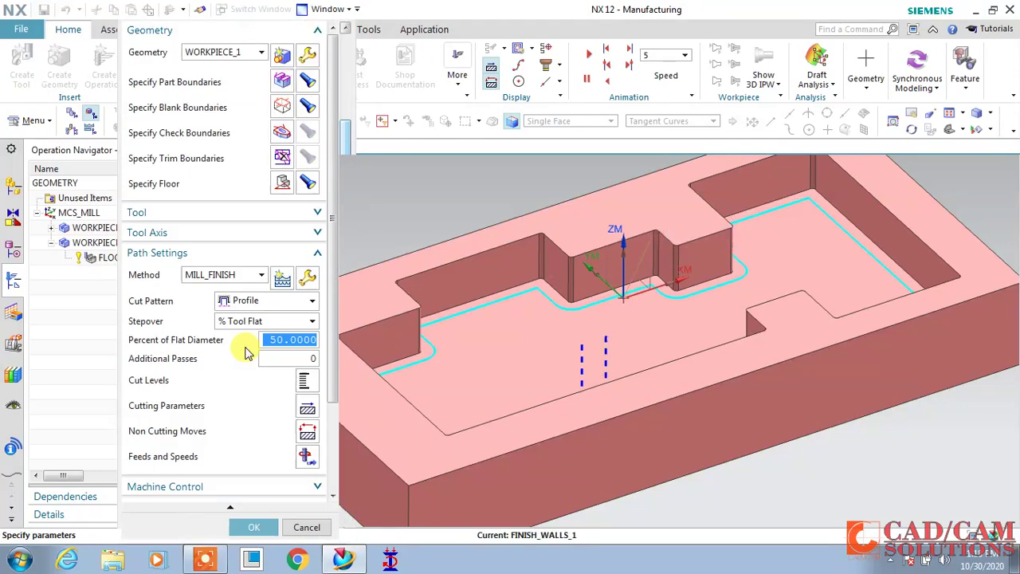
key("ctrl+f")
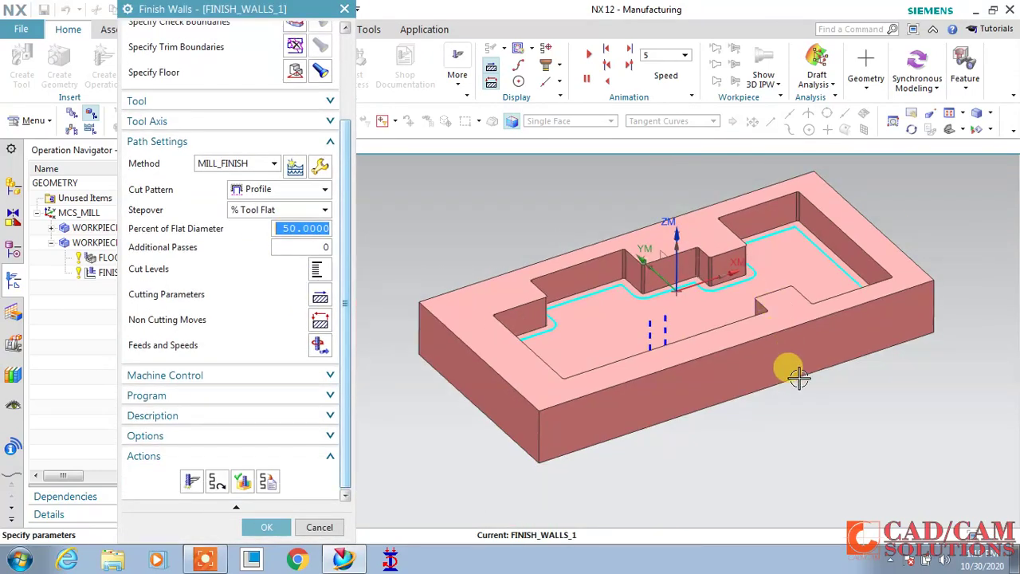
scroll(904, 216, "up", 2)
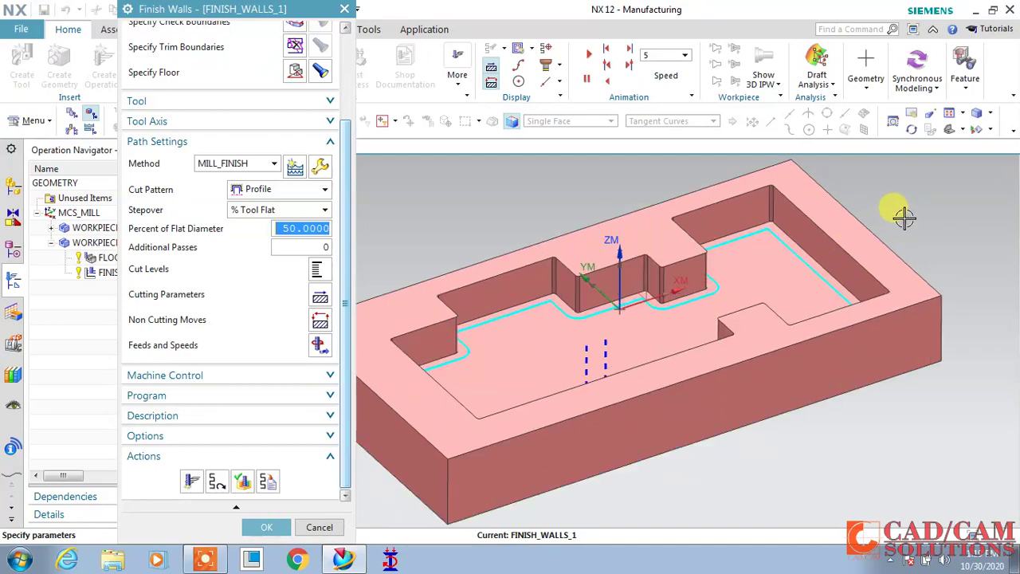
- Verify the wall finishing path with a 3D Dynamic simulation at animation speed 7 and accept the operation
left_click(242, 482)
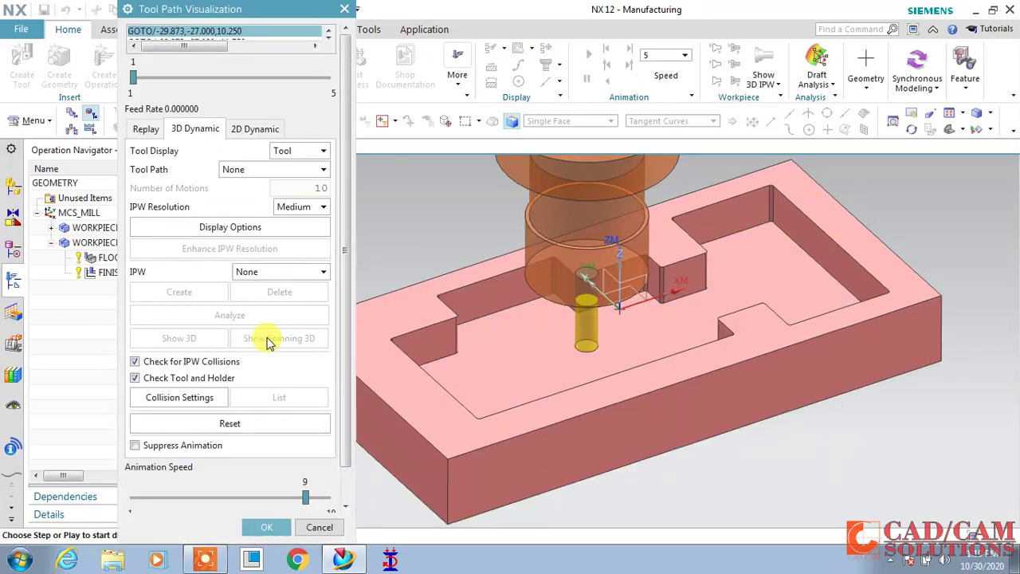
scroll(257, 275, "down", 1)
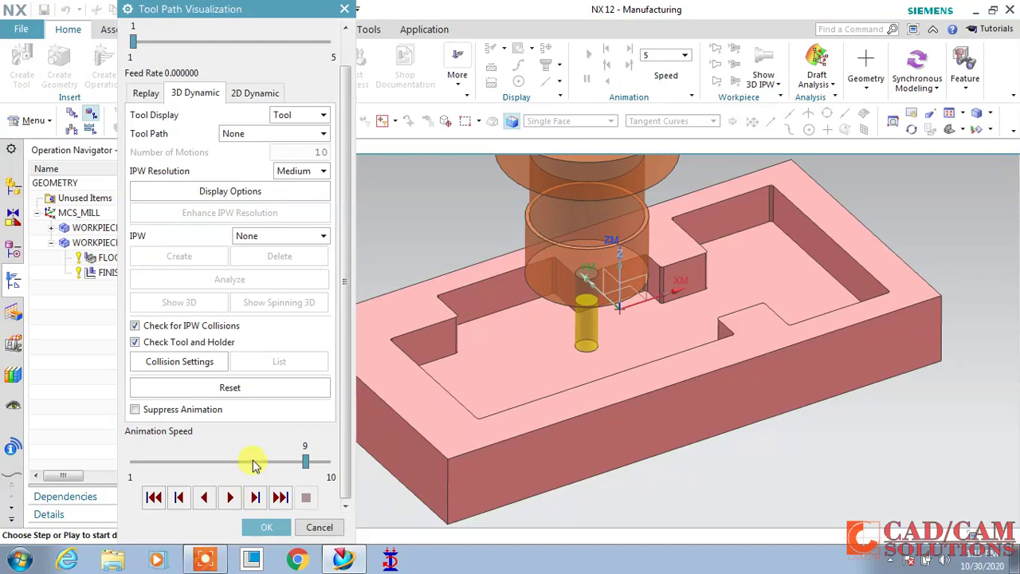
left_click(230, 497)
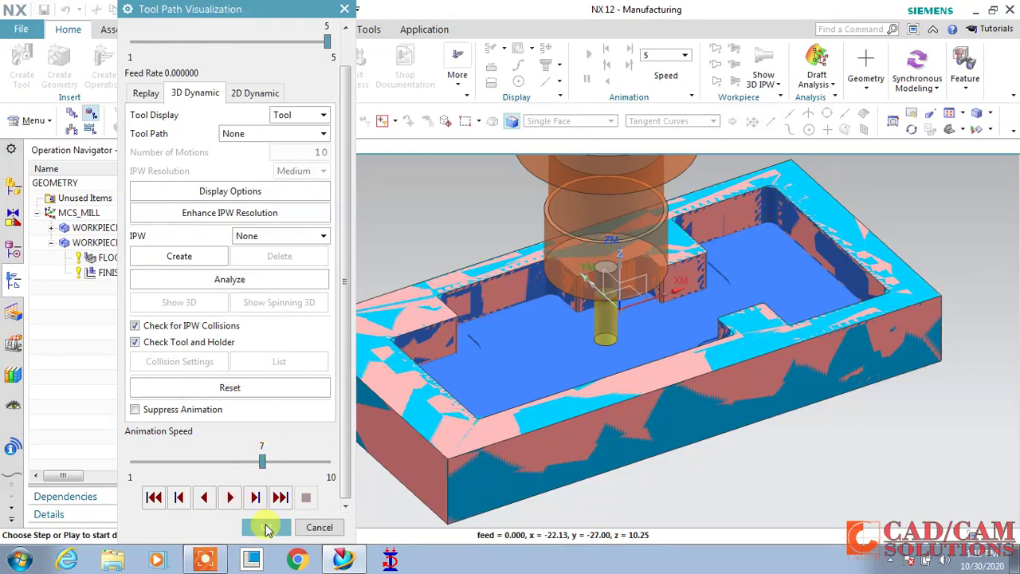
left_click(268, 528)
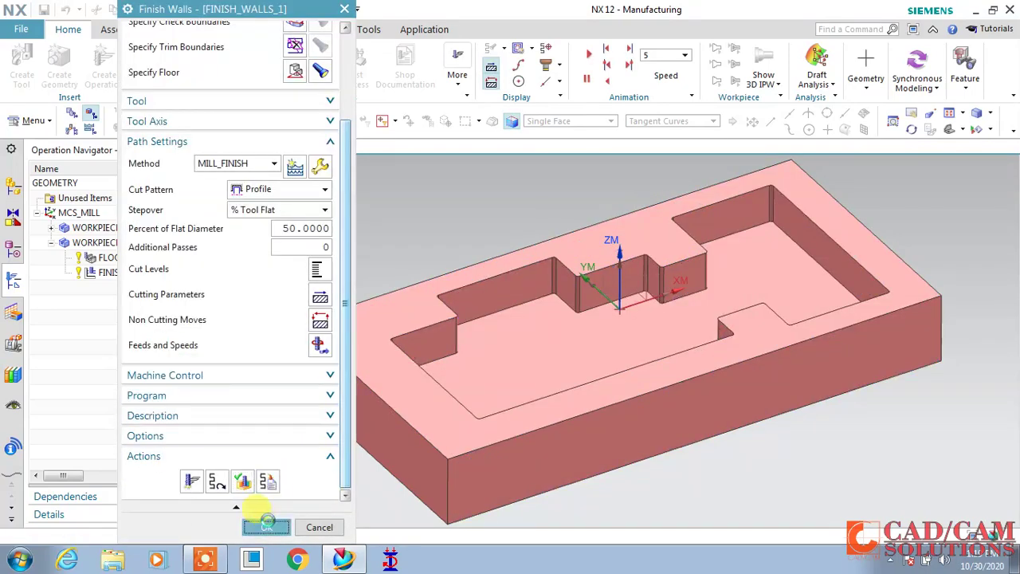
left_click(268, 527)
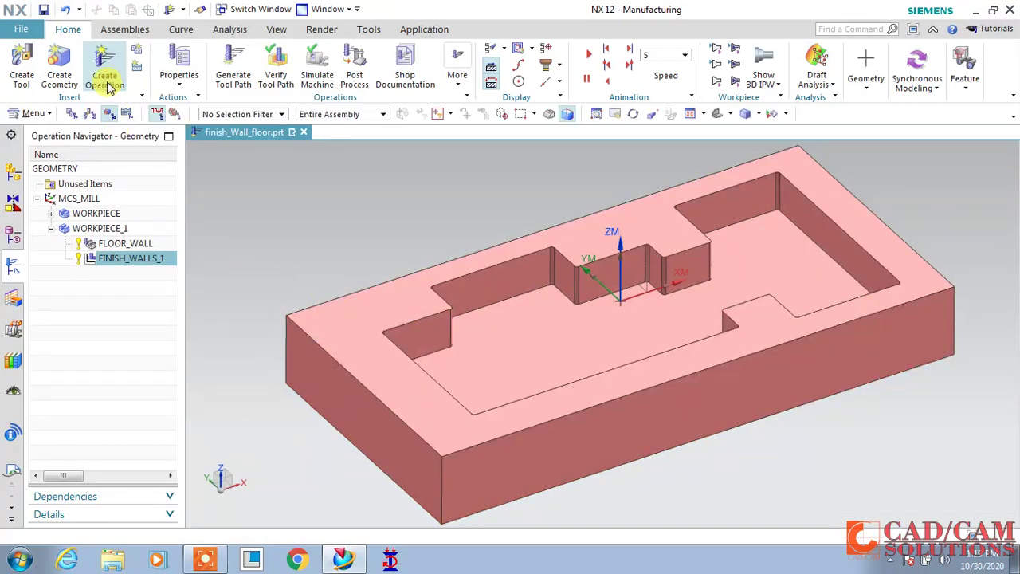
- Create a mill_planar Finish Floor operation named FINISH_FLOOR_1 under WORKPIECE_1 with tool UGT0201_002 and the MILL_FINISH method
left_click(108, 87)
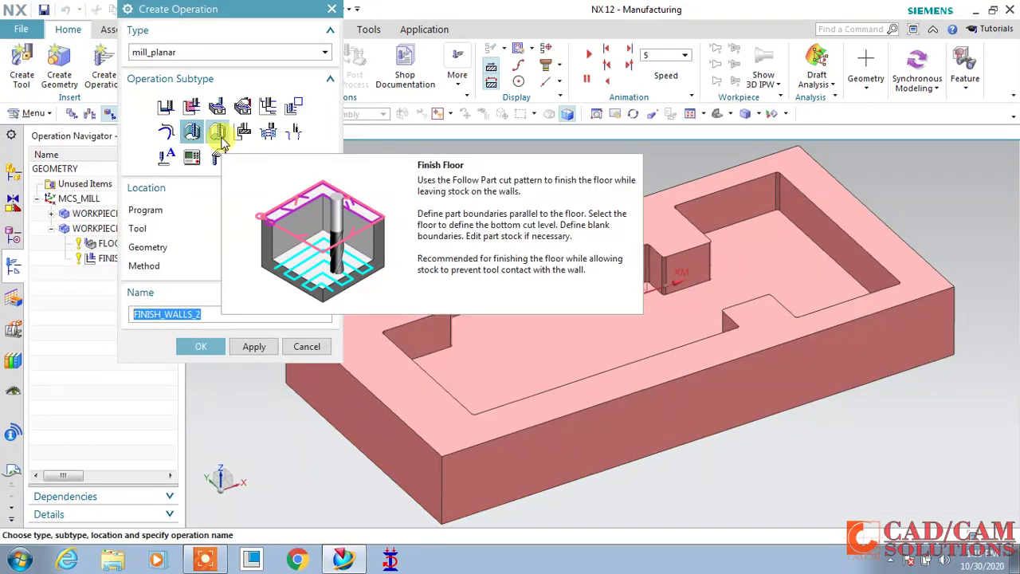
left_click(221, 137)
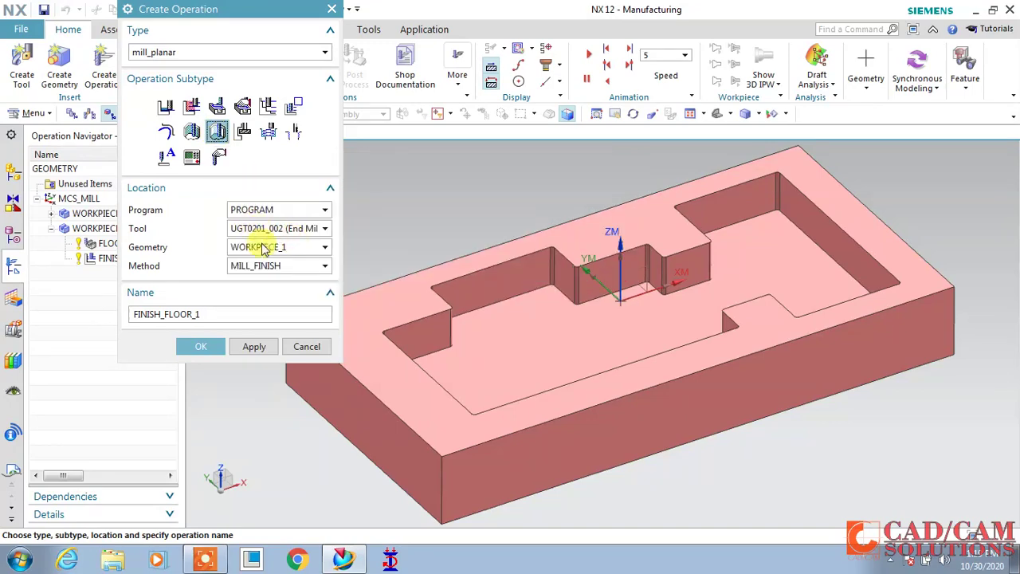
left_click(194, 348)
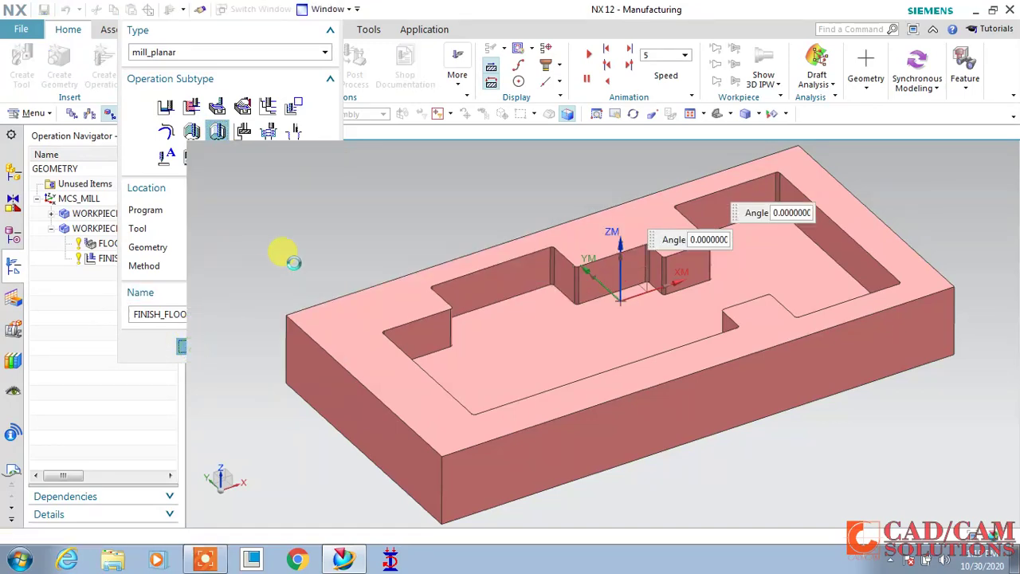
- Define the floor operation's part boundary by the Curves method, selecting the pocket's closed top edge loop with the Tangent Curves rule
left_click(295, 82)
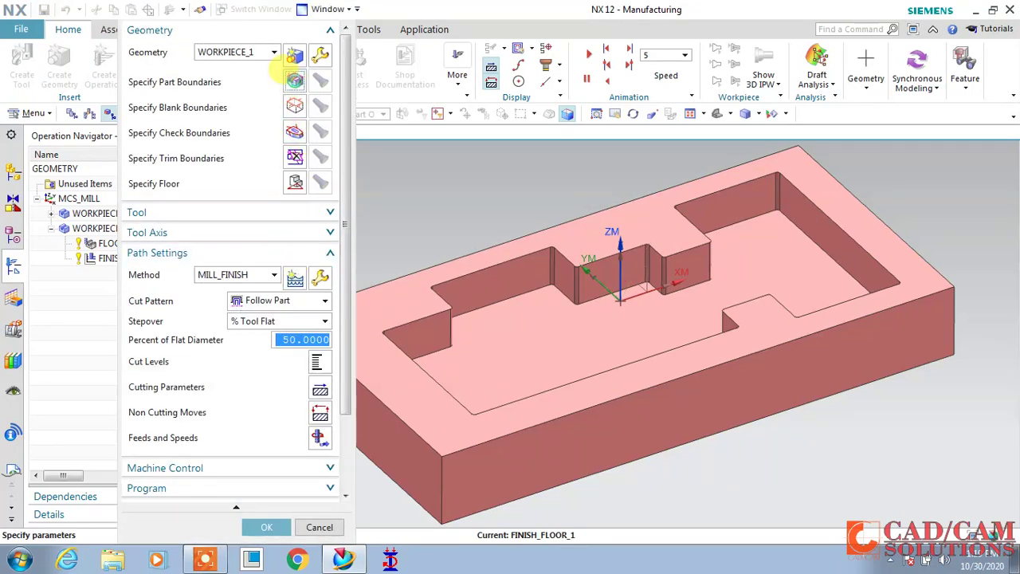
left_click(263, 65)
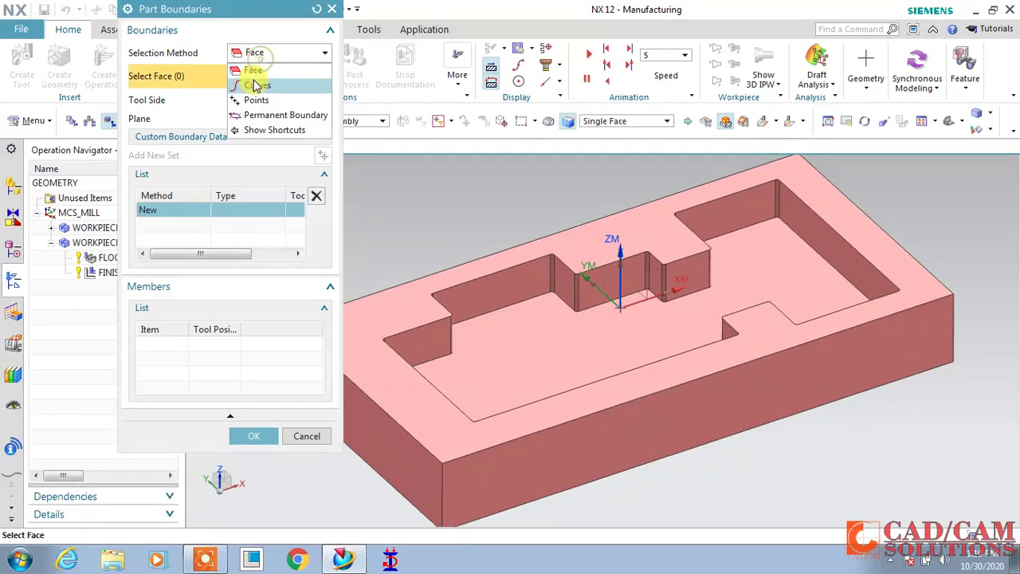
left_click(257, 82)
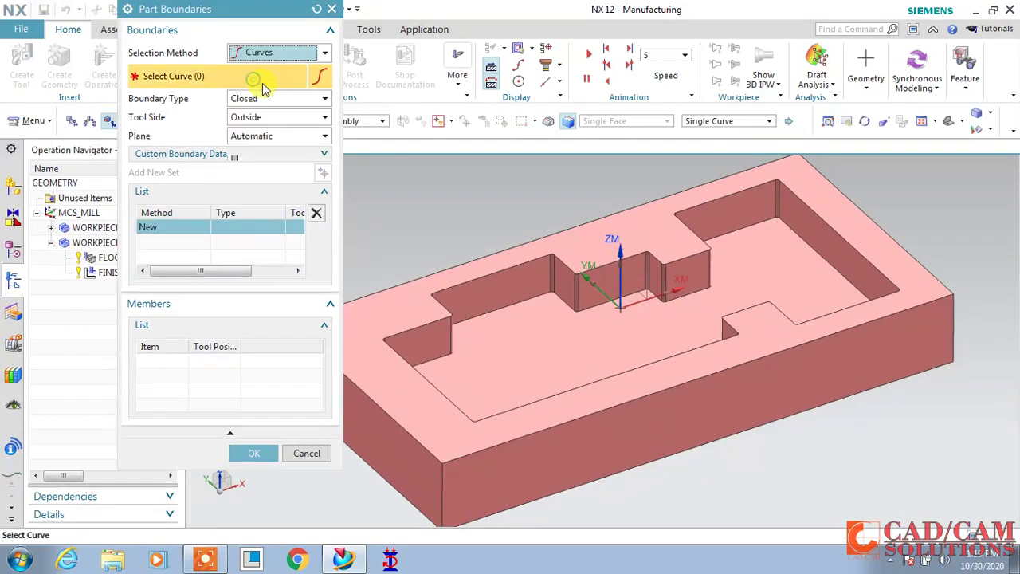
left_click(713, 121)
left_click(707, 160)
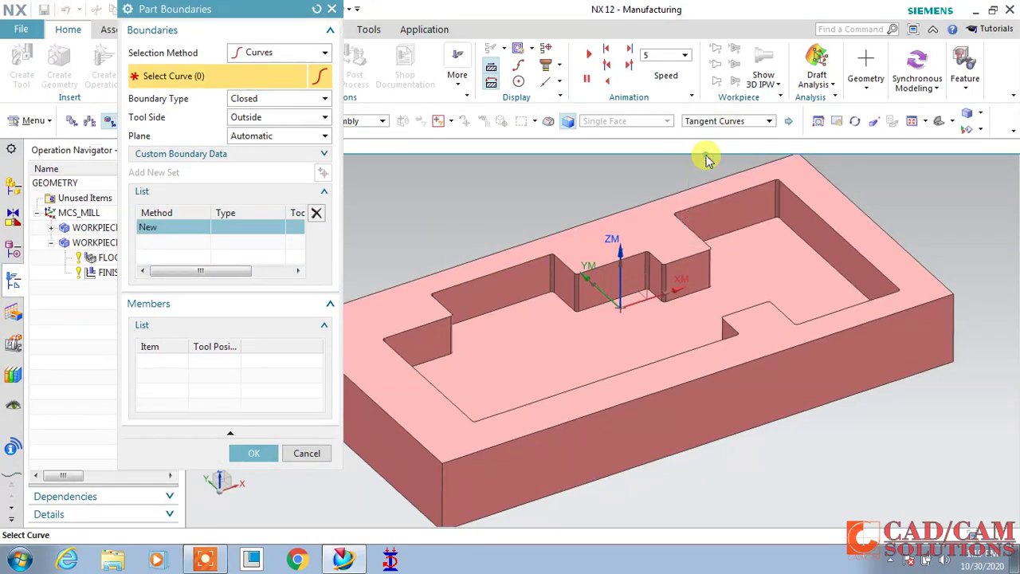
left_click(527, 262)
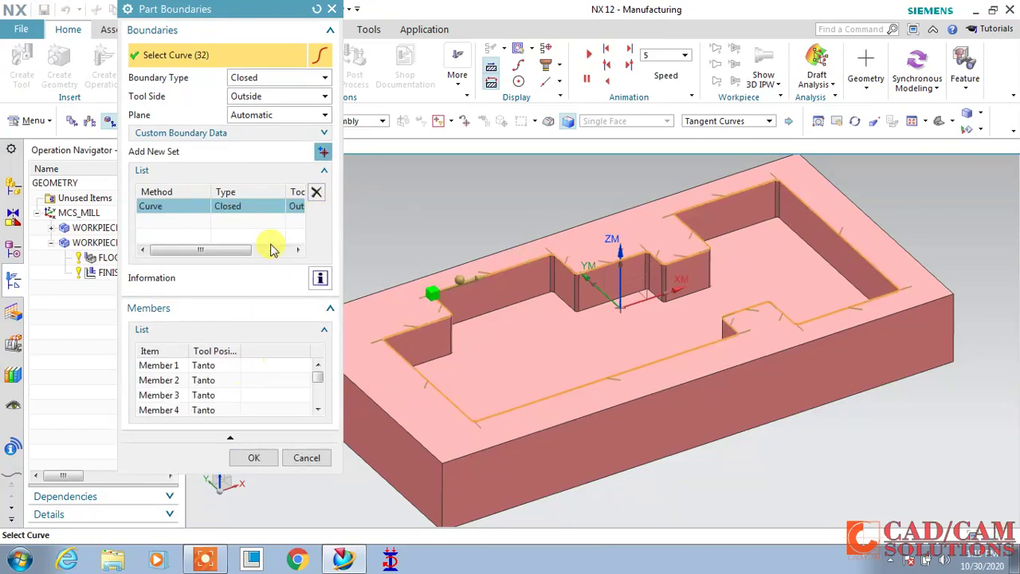
- Set the tool side of the floor operation's part boundary to Inside and accept the boundary
left_click(257, 96)
left_click(257, 108)
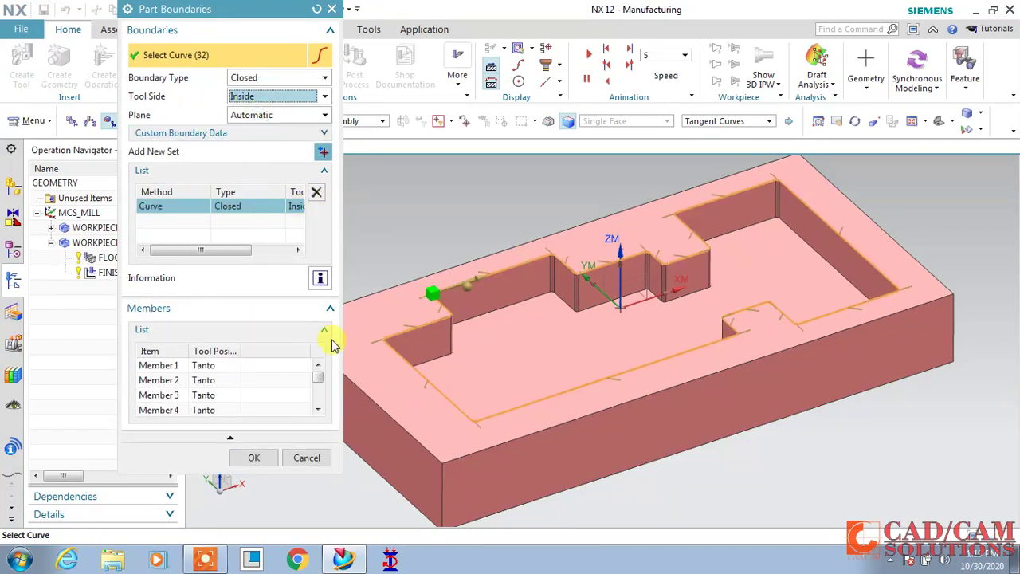
left_click(253, 458)
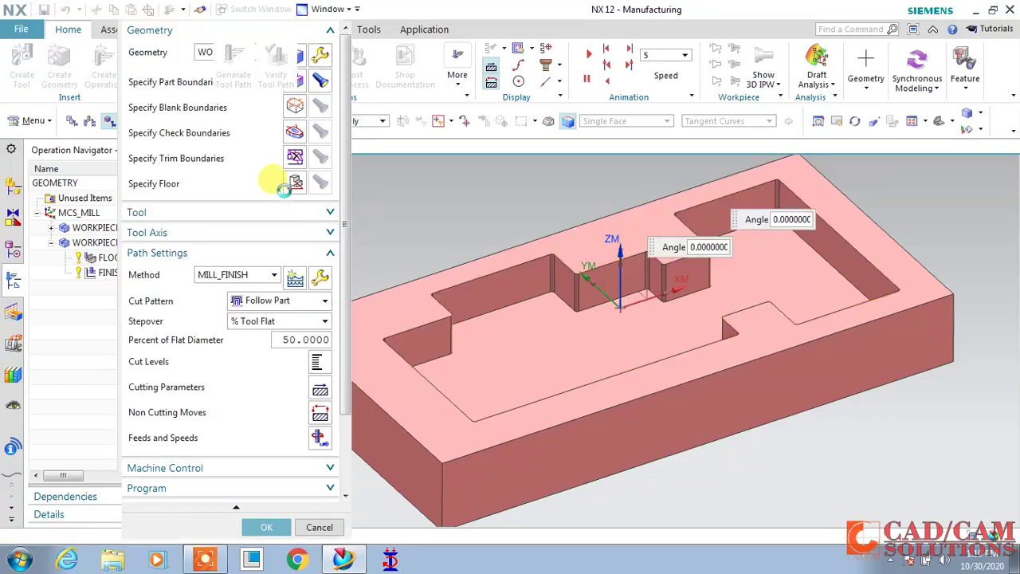
- Specify the pocket floor face as the blank boundary with tool side Inside, and as the floor plane with zero offset
left_click(294, 108)
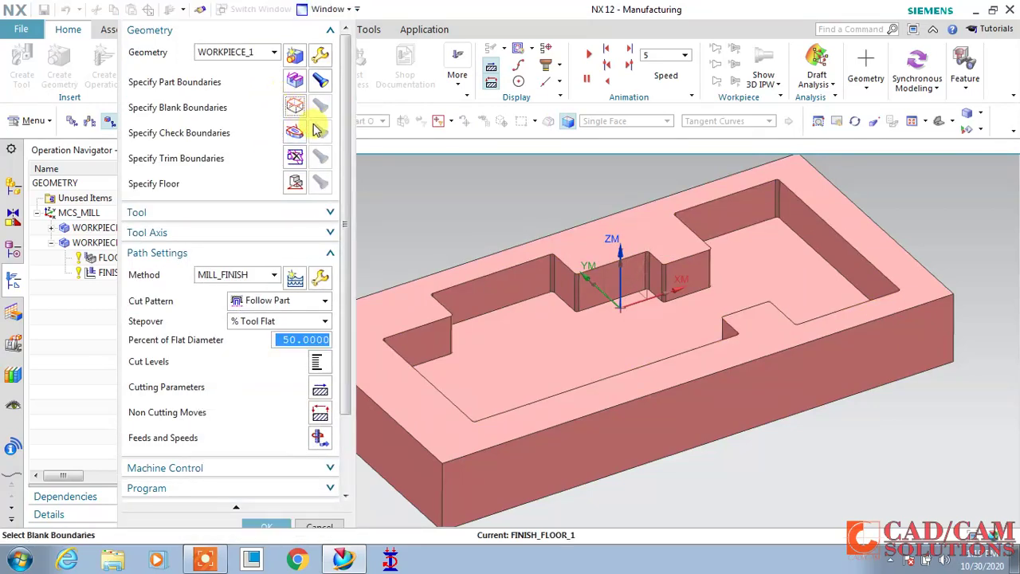
left_click(522, 359)
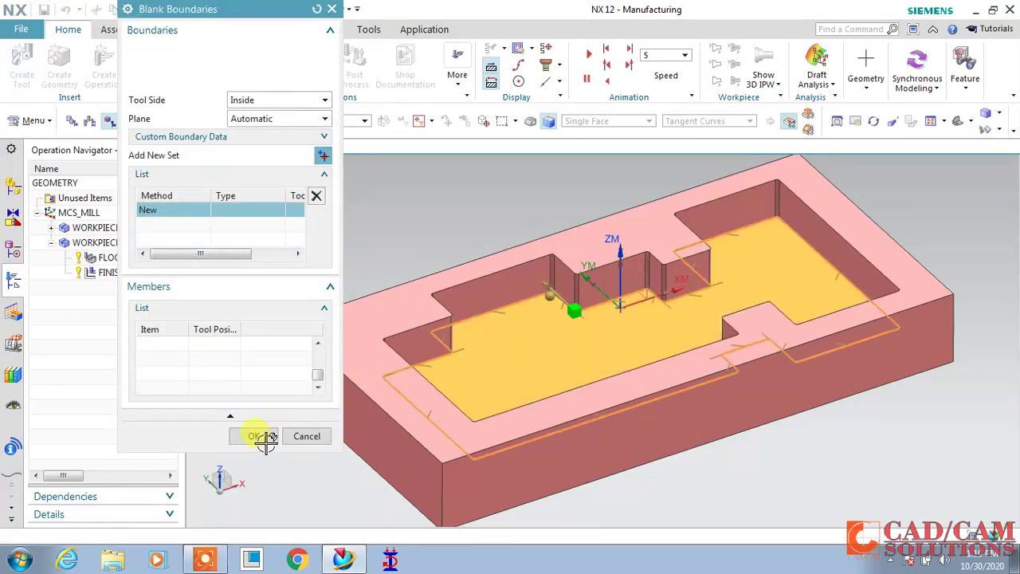
left_click(255, 415)
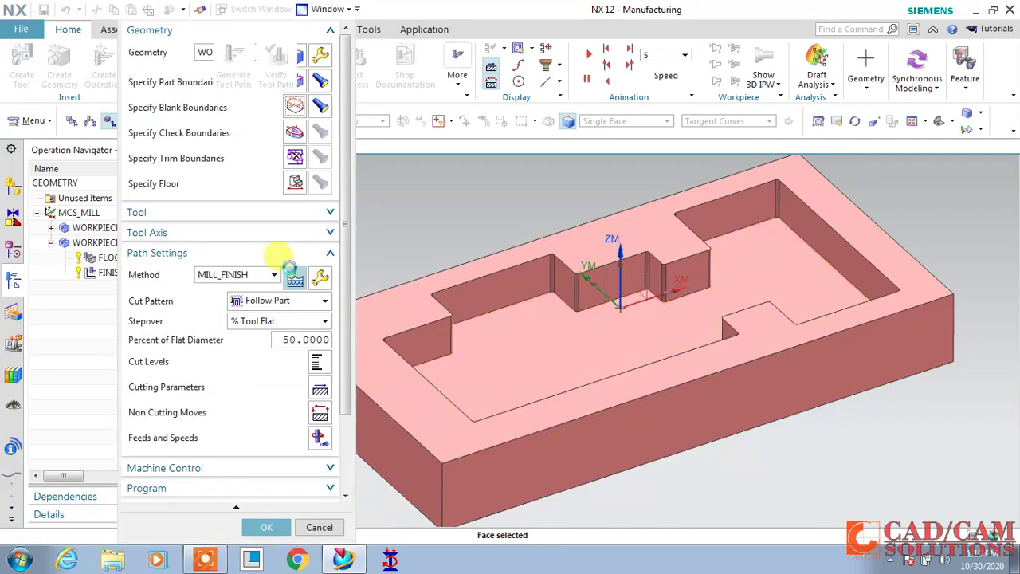
left_click(293, 181)
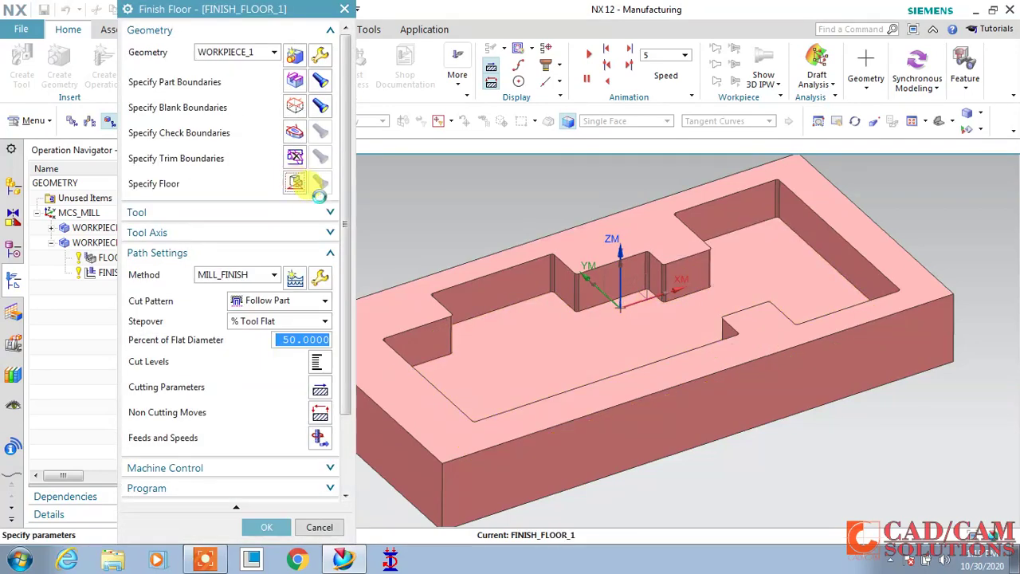
left_click(492, 347)
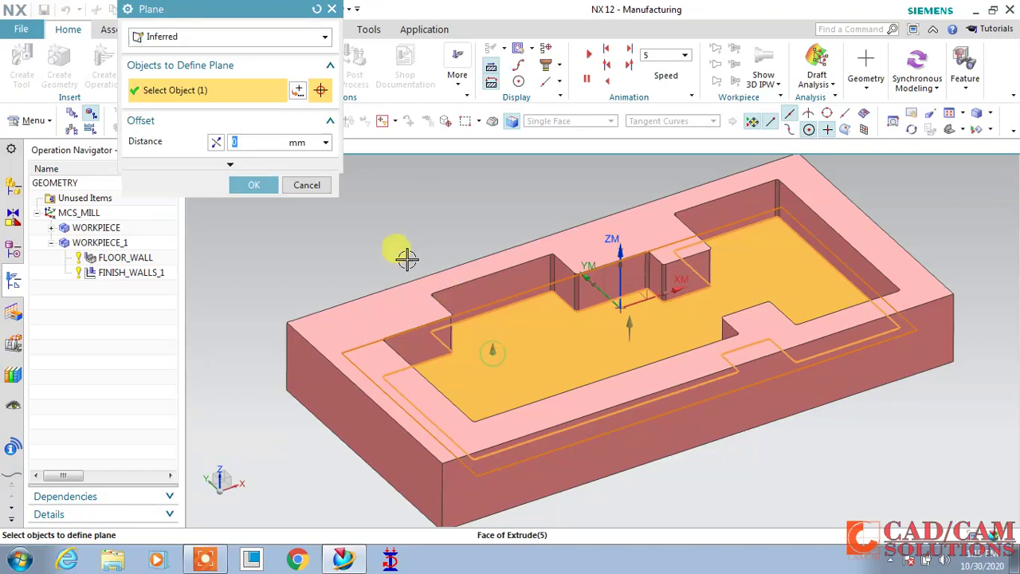
left_click(252, 184)
- Generate the Follow Part tool path of the FINISH_FLOOR_1 operation
scroll(246, 335, "down", 4)
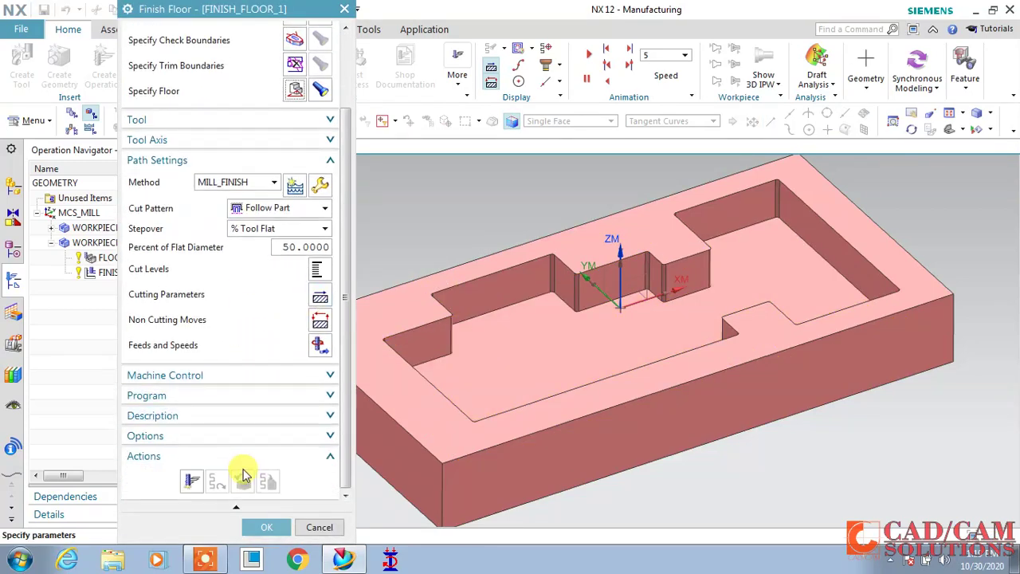
left_click(193, 481)
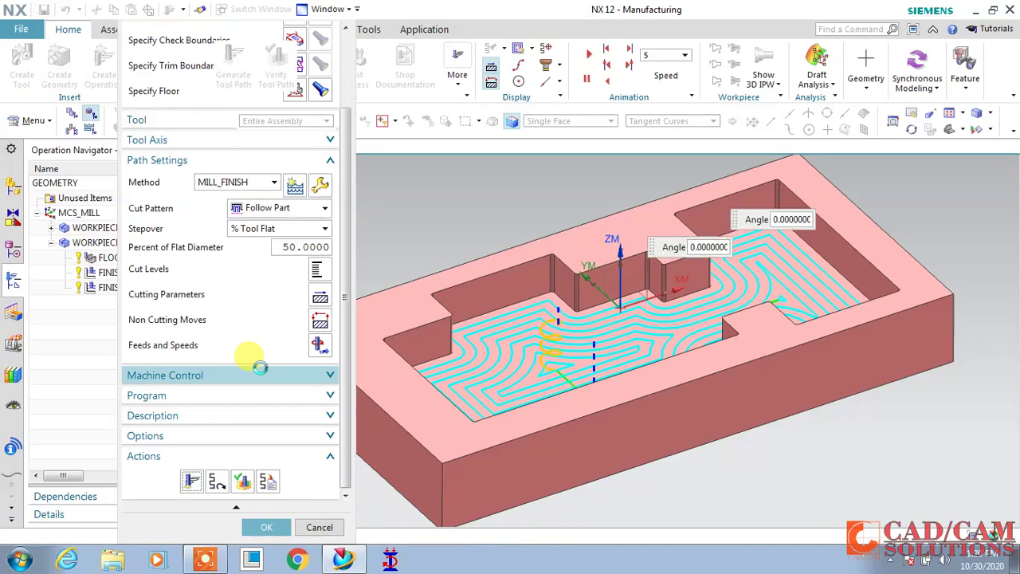
scroll(271, 434, "down", 3)
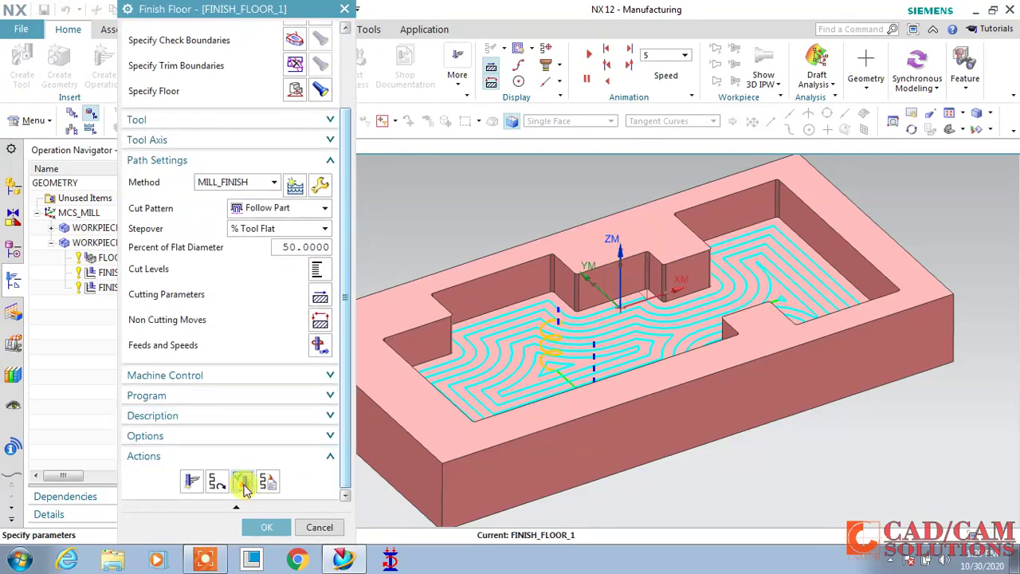
- Verify the floor finishing path with a 3D Dynamic simulation, inspect the machined pocket from another angle, and accept the operation
left_click(243, 481)
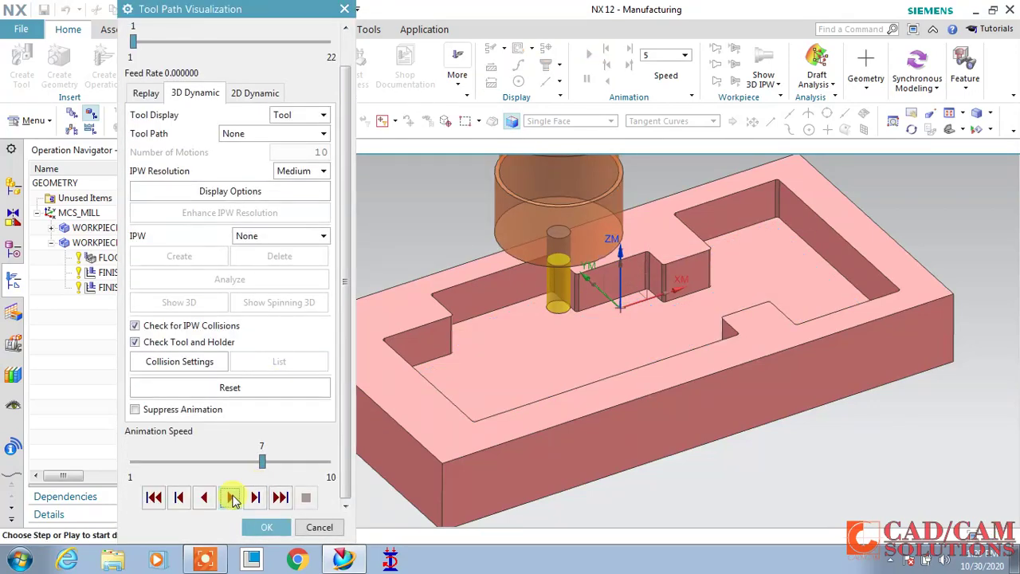
left_click(231, 497)
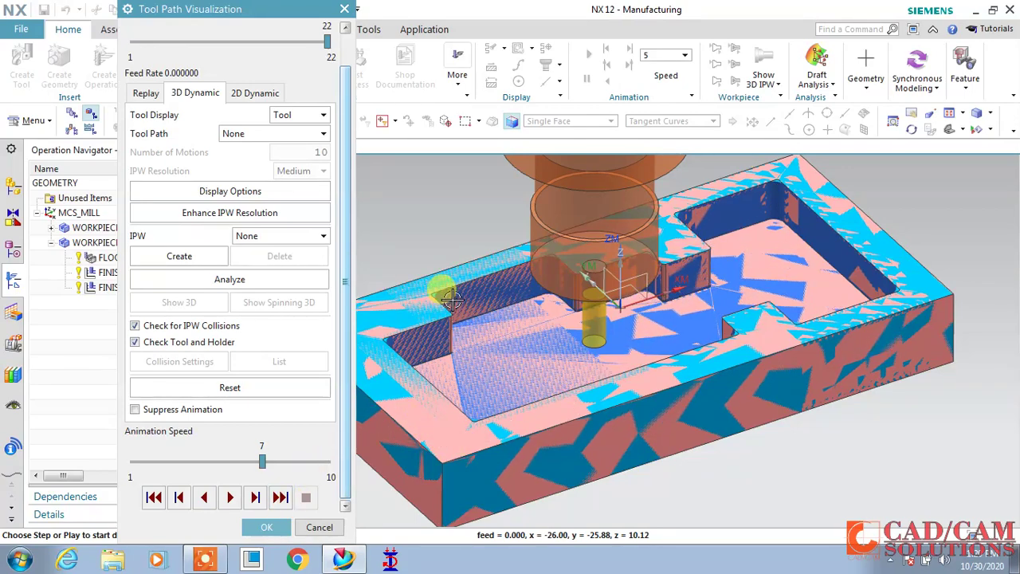
left_click(912, 129)
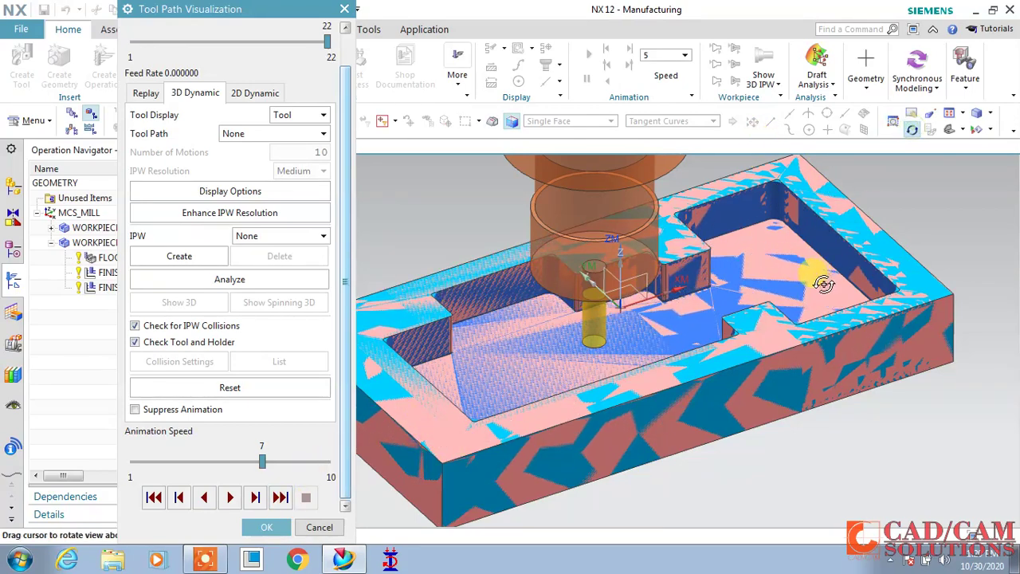
left_click_drag(823, 275, 765, 265)
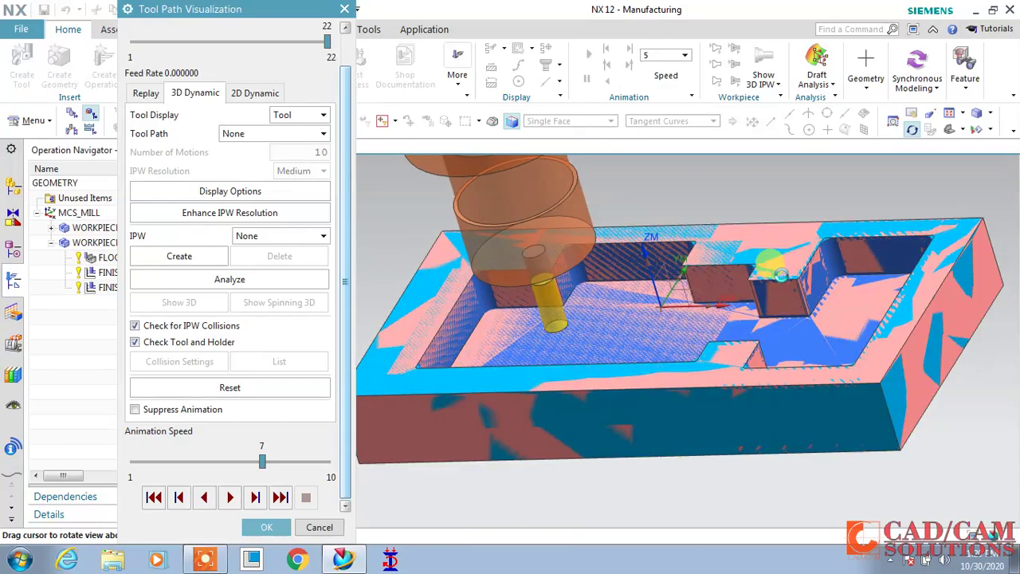
scroll(821, 241, "up", 4)
scroll(826, 244, "down", 5)
left_click(266, 527)
left_click(267, 526)
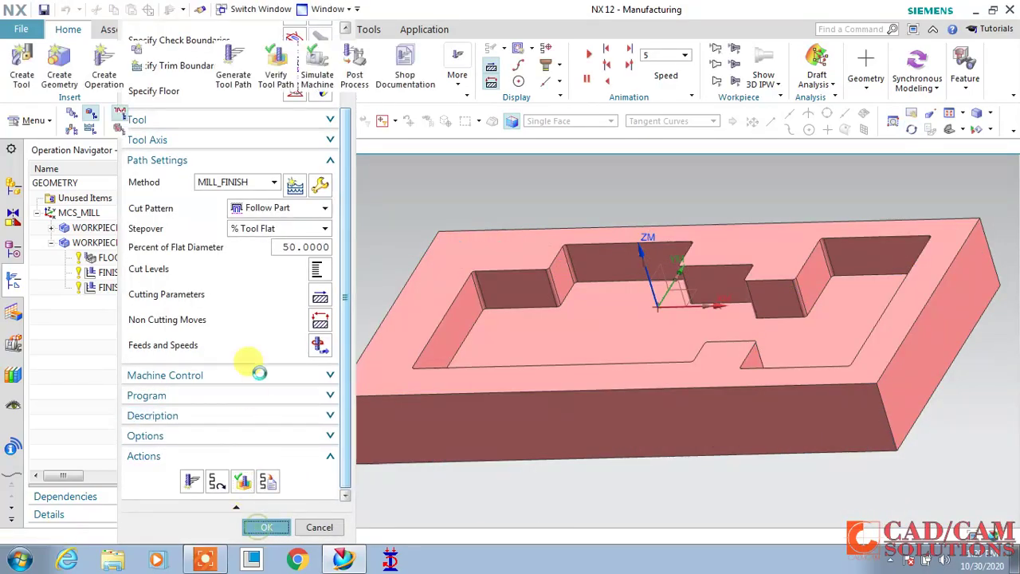
- Show the operations by machine tool and select tool UGT0201_001 to inspect it against the pocket
left_click(90, 114)
left_click(67, 217)
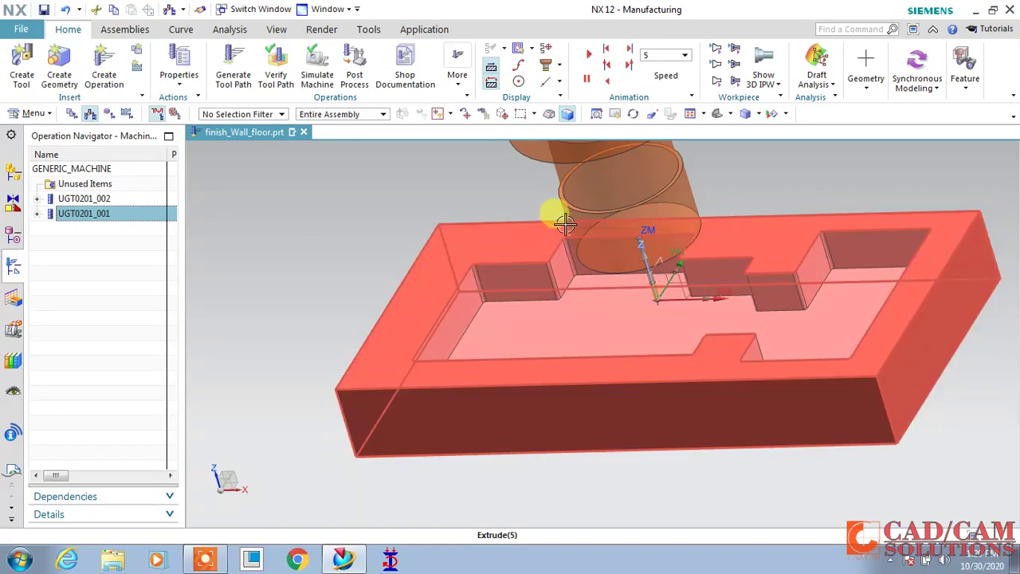
scroll(470, 271, "up", 3)
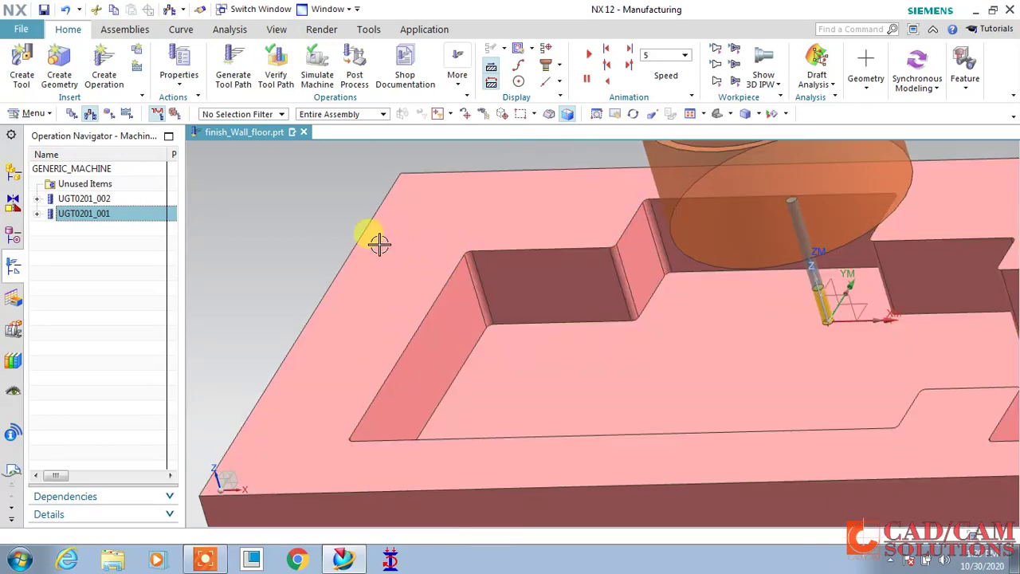
scroll(337, 231, "down", 3)
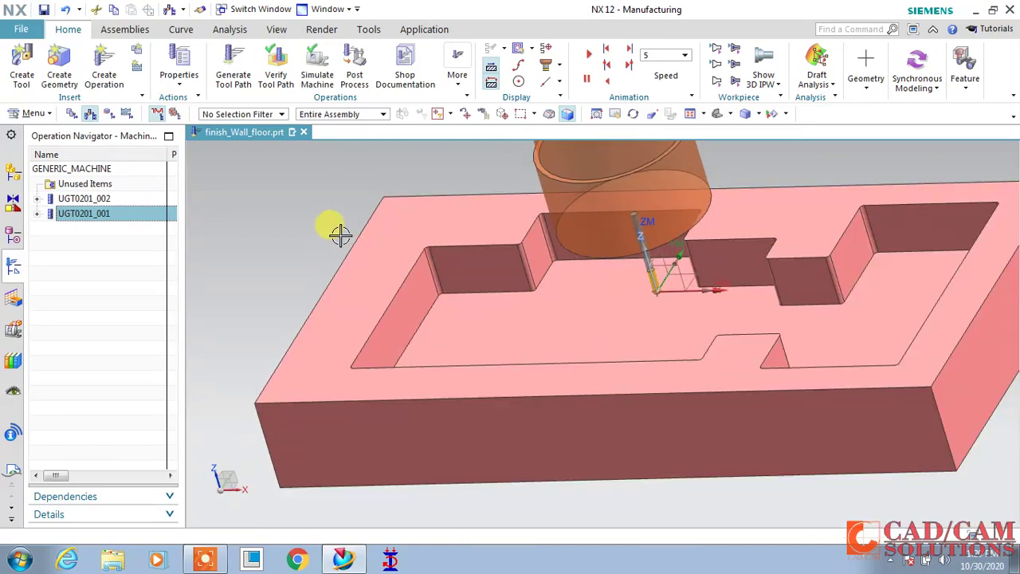
- Create a mill_planar Cleanup Corners operation using tool UGT0201_001 (End Mill 2 mm), geometry WORKPIECE_1 and method MILL_FINISH
left_click(634, 115)
left_click_drag(569, 282, 606, 279)
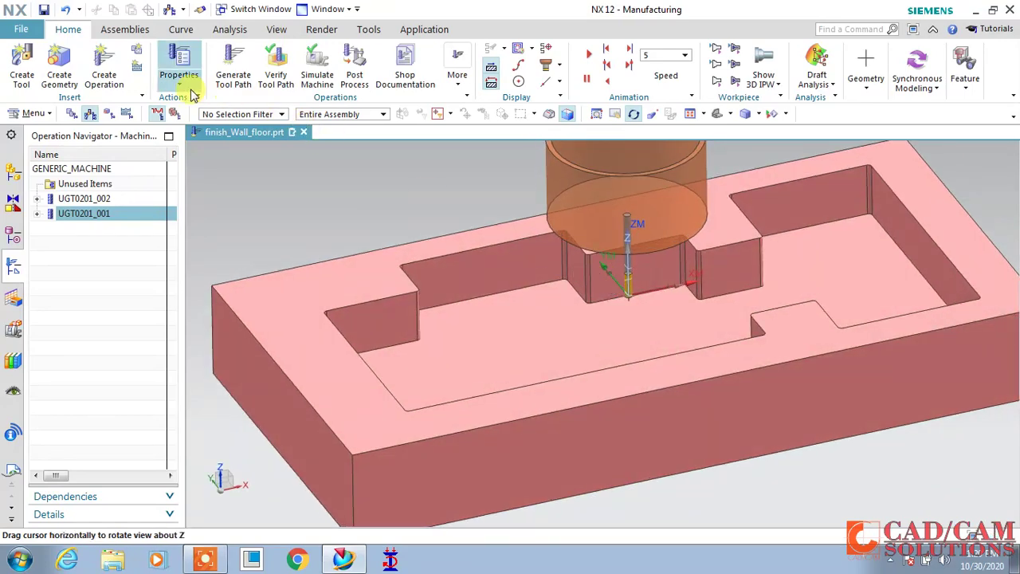
left_click(104, 70)
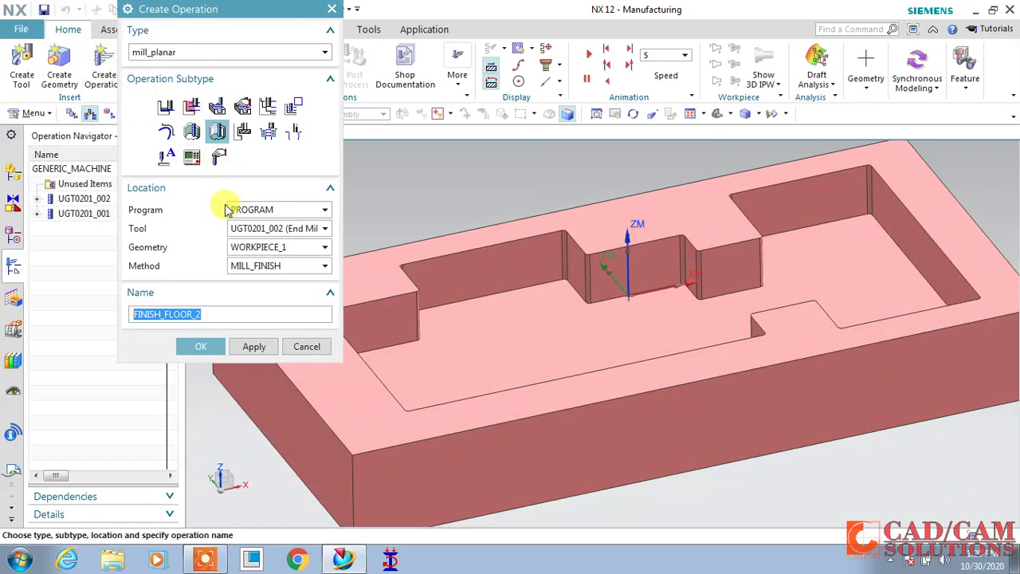
left_click(169, 140)
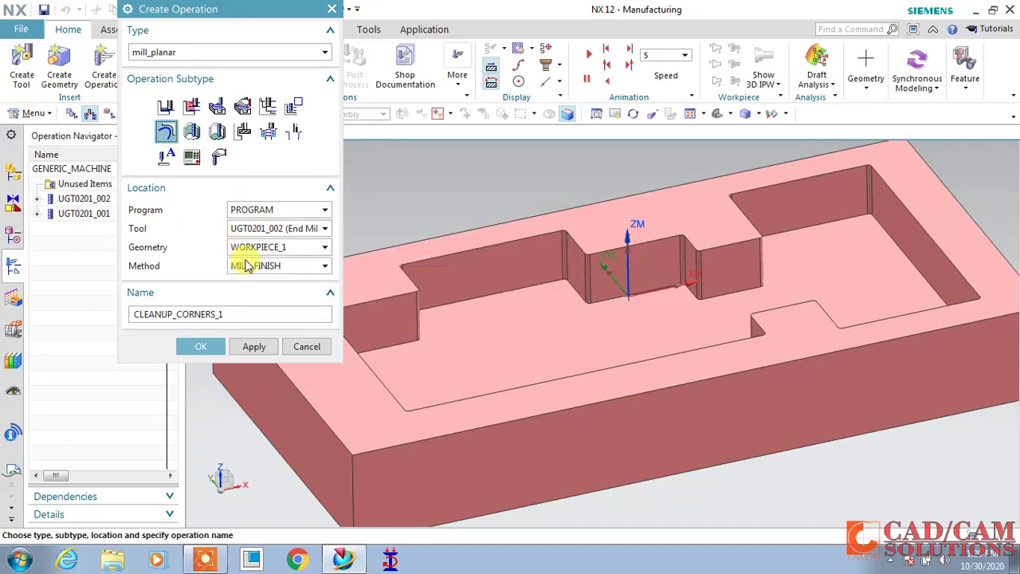
left_click(279, 228)
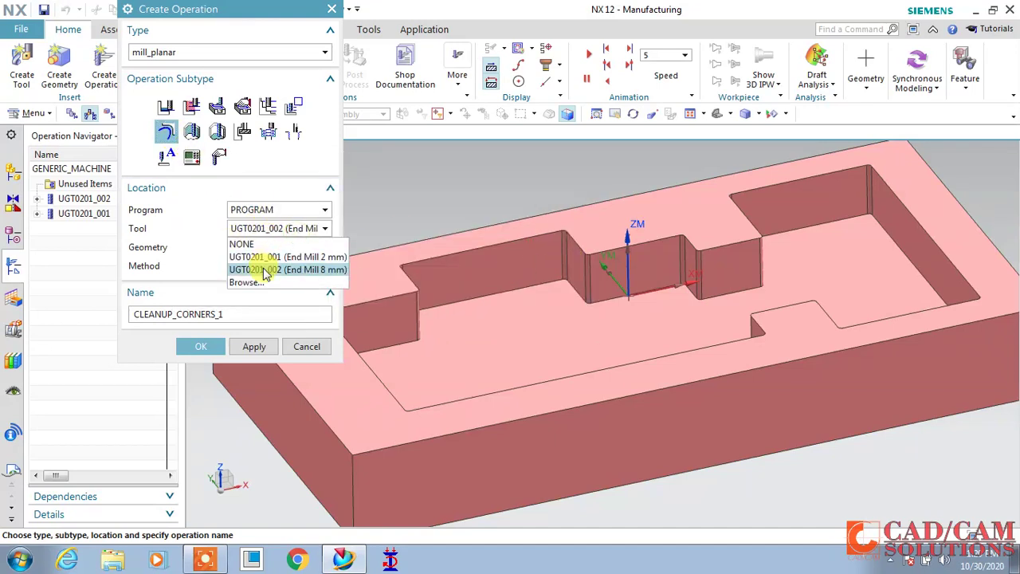
left_click(274, 258)
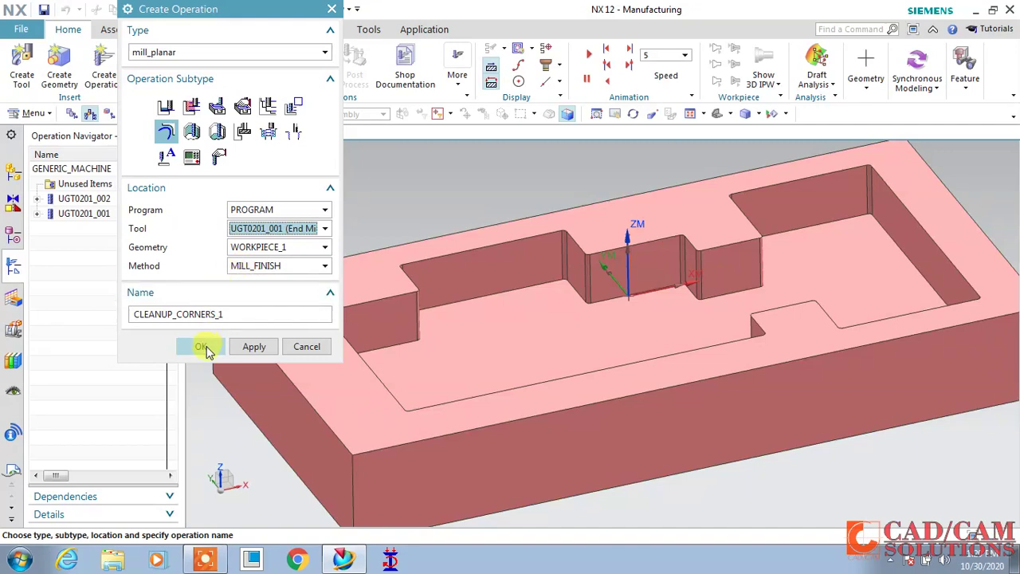
left_click(204, 348)
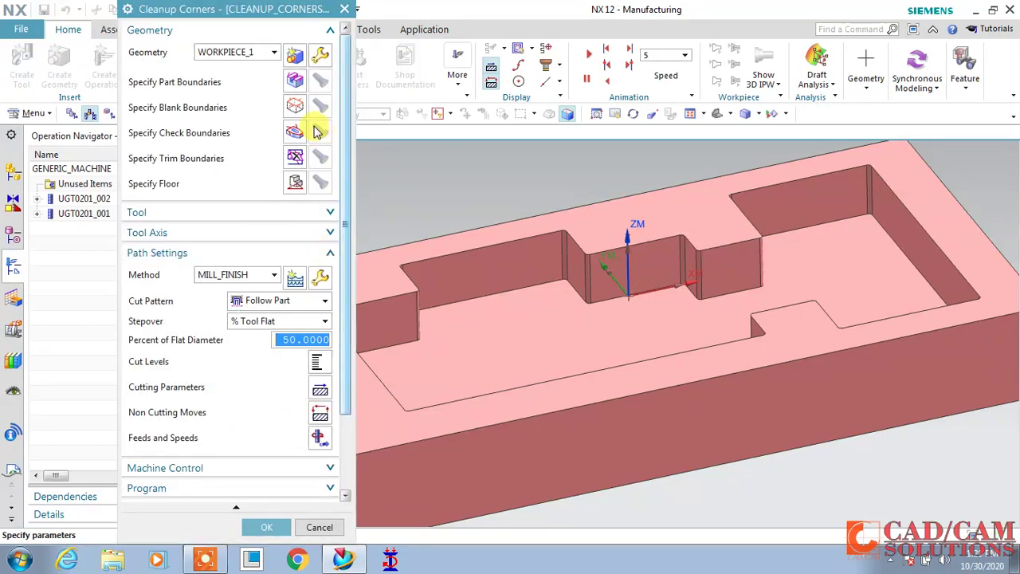
- Specify the pocket's upper edge loop as a closed part boundary, selected as tangent curves, with tool side Inside
left_click(294, 80)
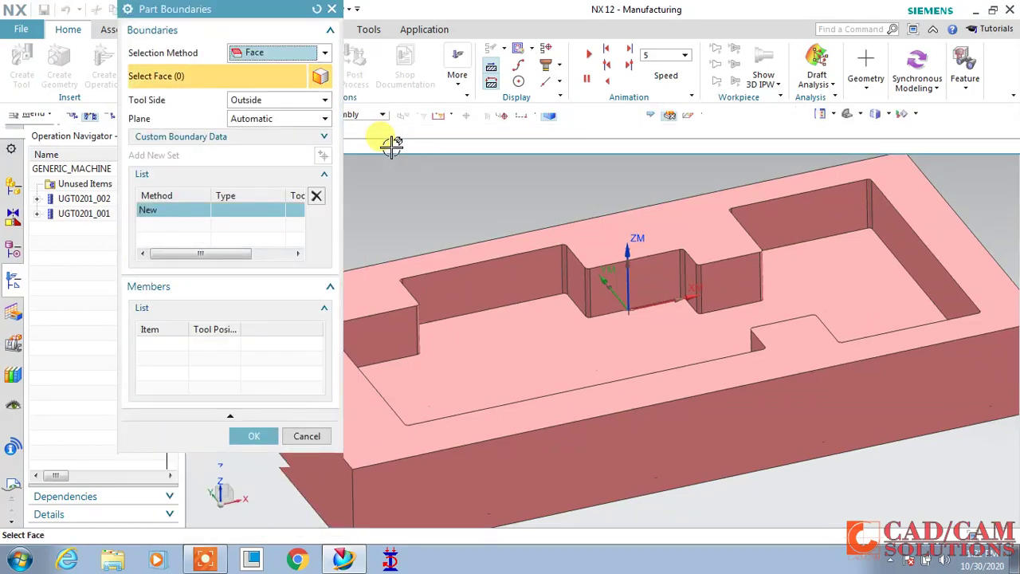
left_click(263, 53)
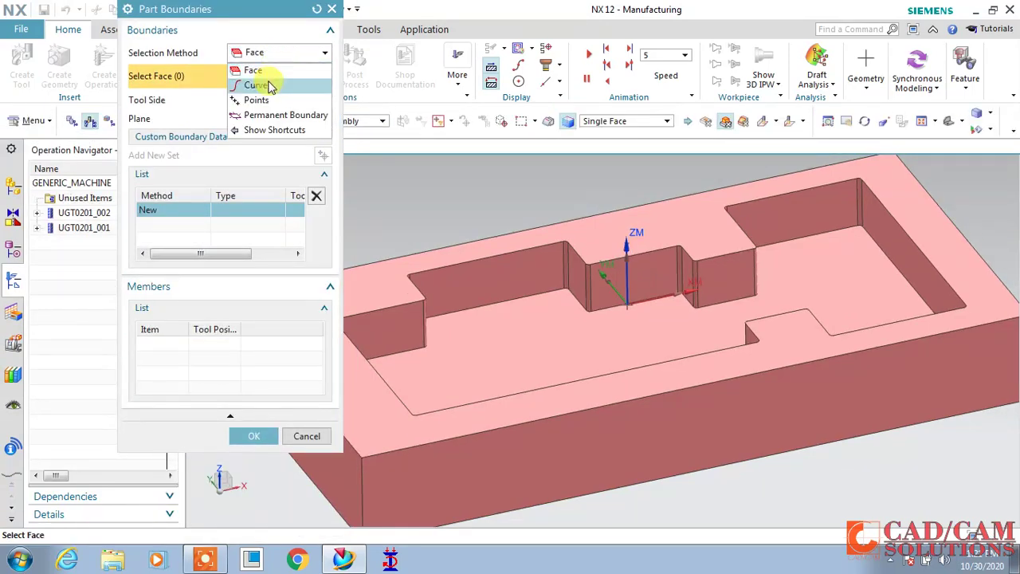
left_click(269, 85)
left_click(711, 120)
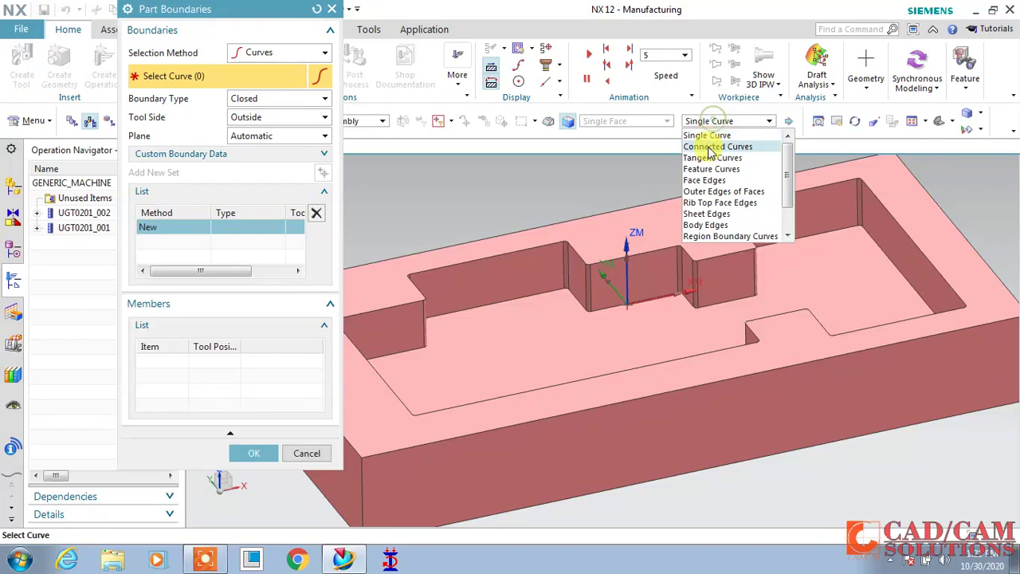
left_click(712, 157)
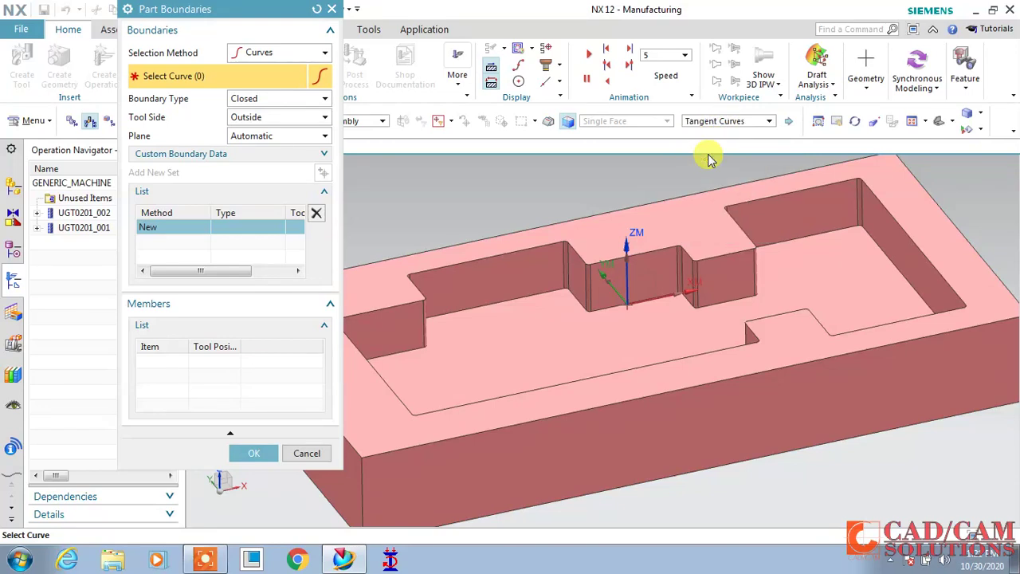
left_click(486, 246)
left_click(270, 97)
left_click(266, 107)
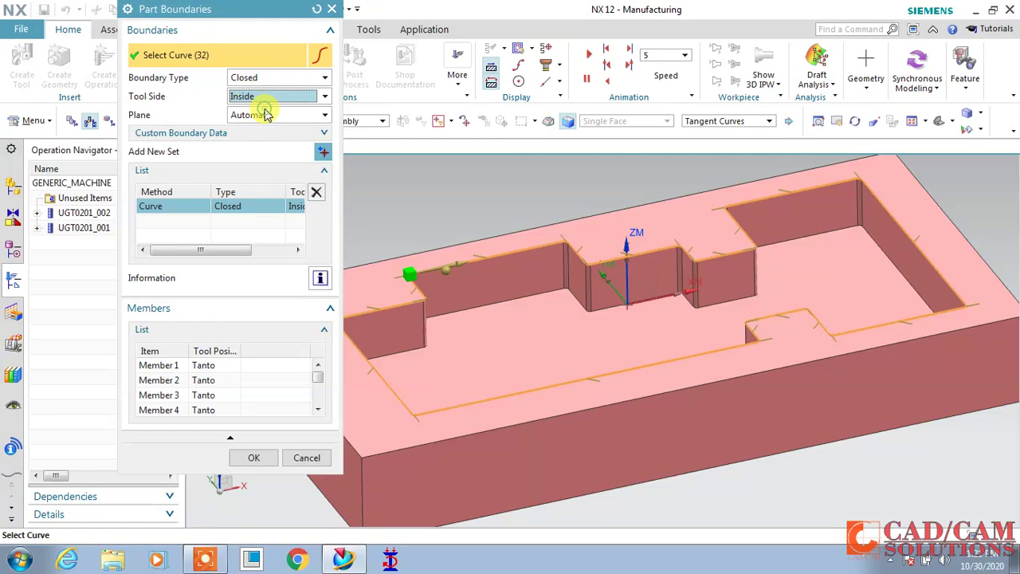
left_click(254, 459)
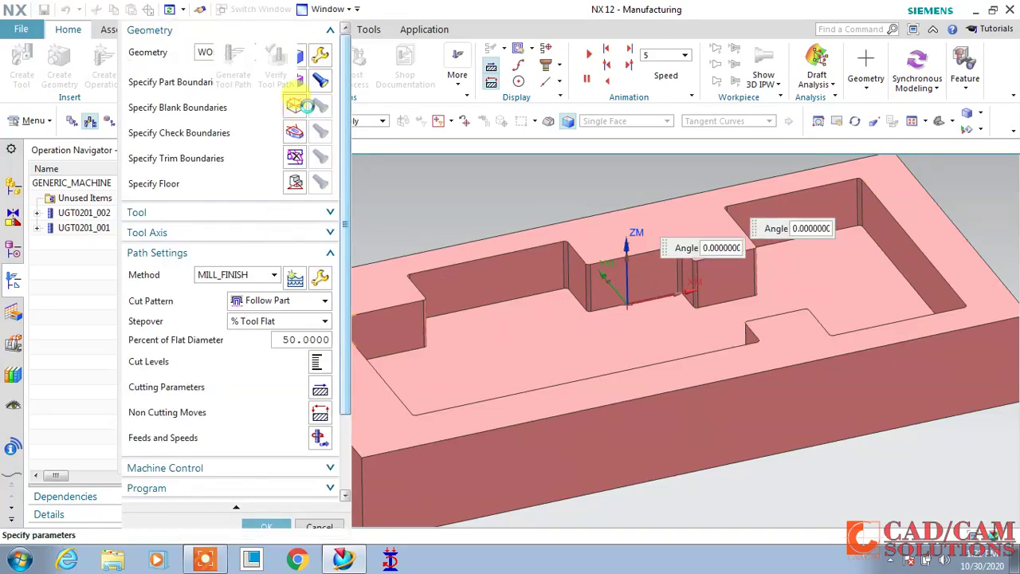
- Specify the pocket floor face as the blank boundary with tool side Inside, and as the floor plane
left_click(295, 106)
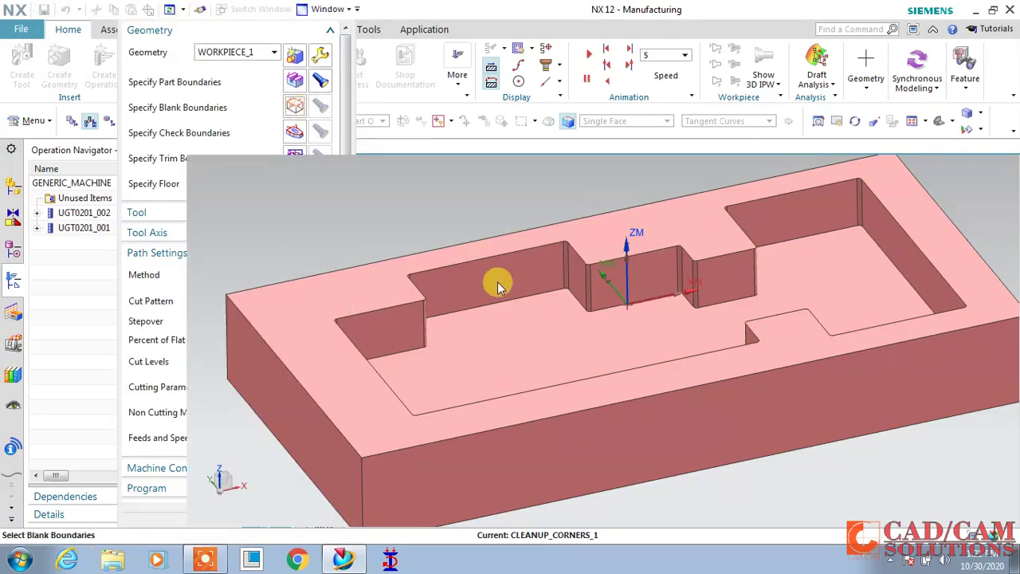
left_click(479, 337)
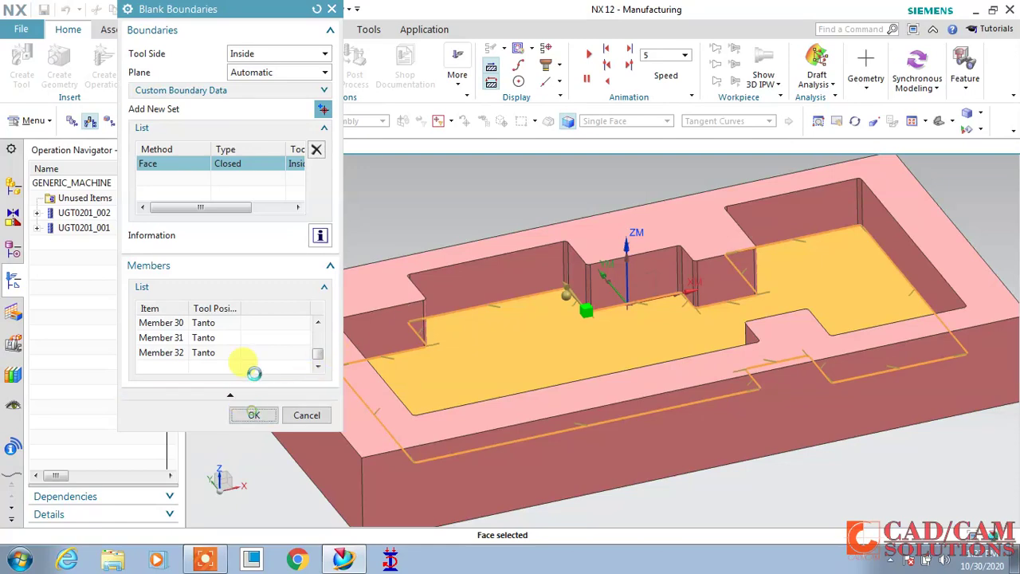
left_click(254, 414)
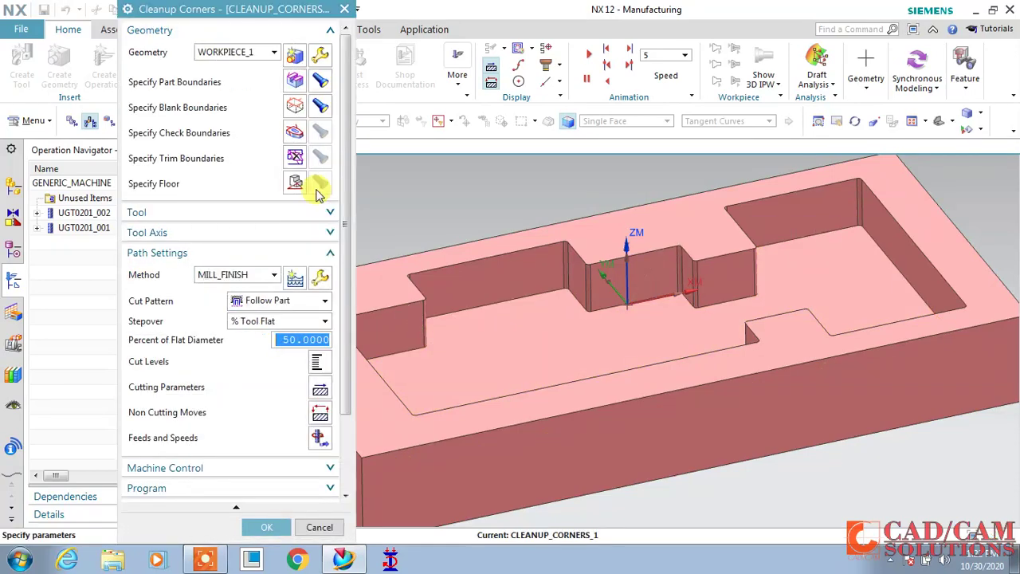
left_click(295, 183)
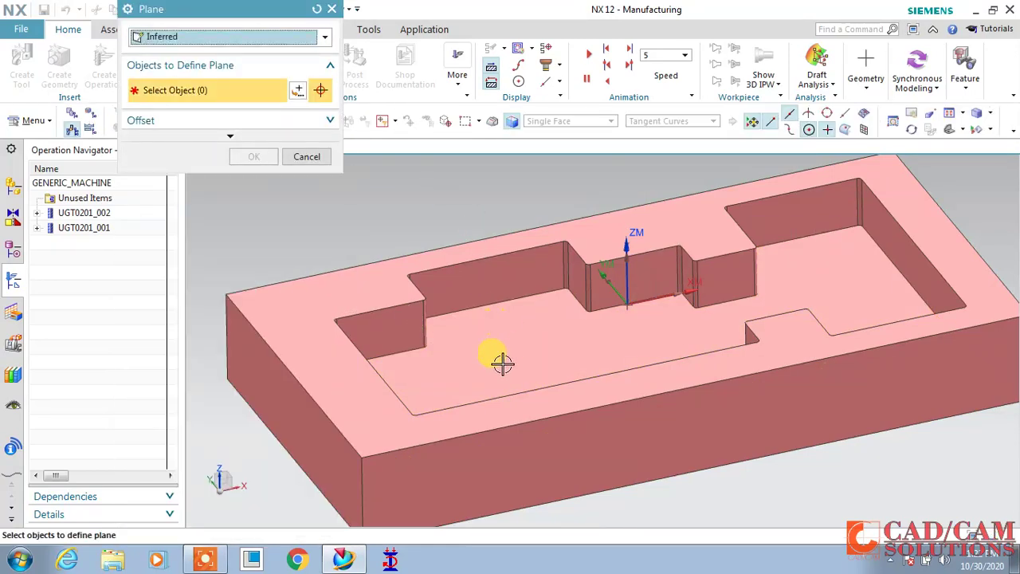
left_click(500, 365)
left_click(254, 185)
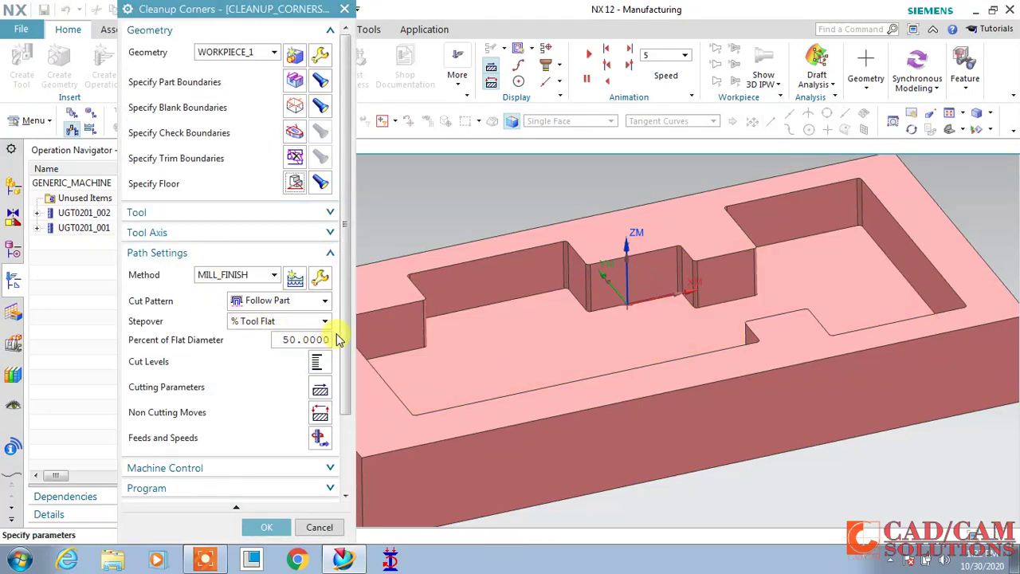
- Review the strategy, stock, corner, connection and clearance settings in the cutting parameters of the corner cleanup operation
scroll(335, 341, "down", 5)
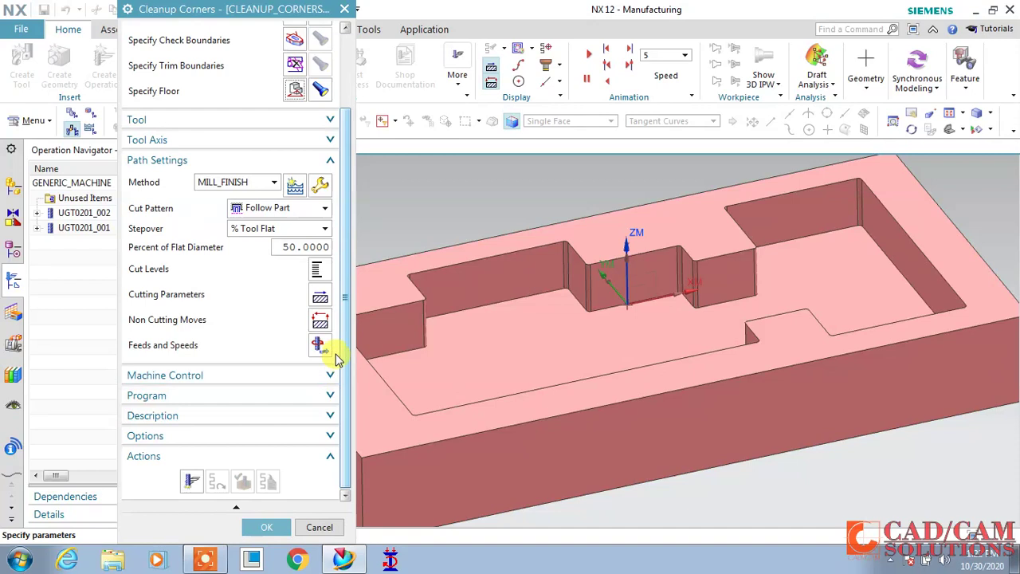
left_click(322, 299)
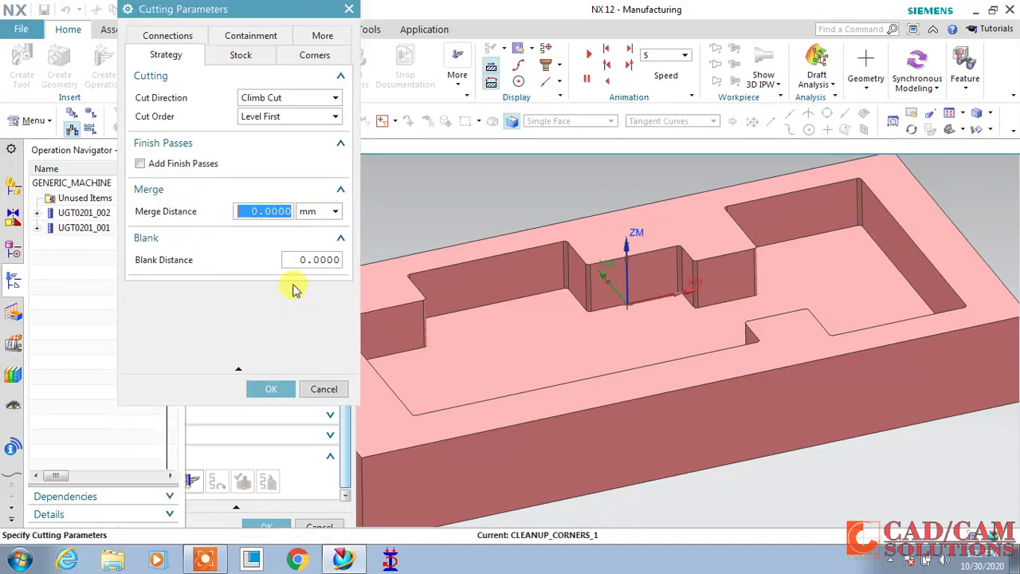
left_click(180, 38)
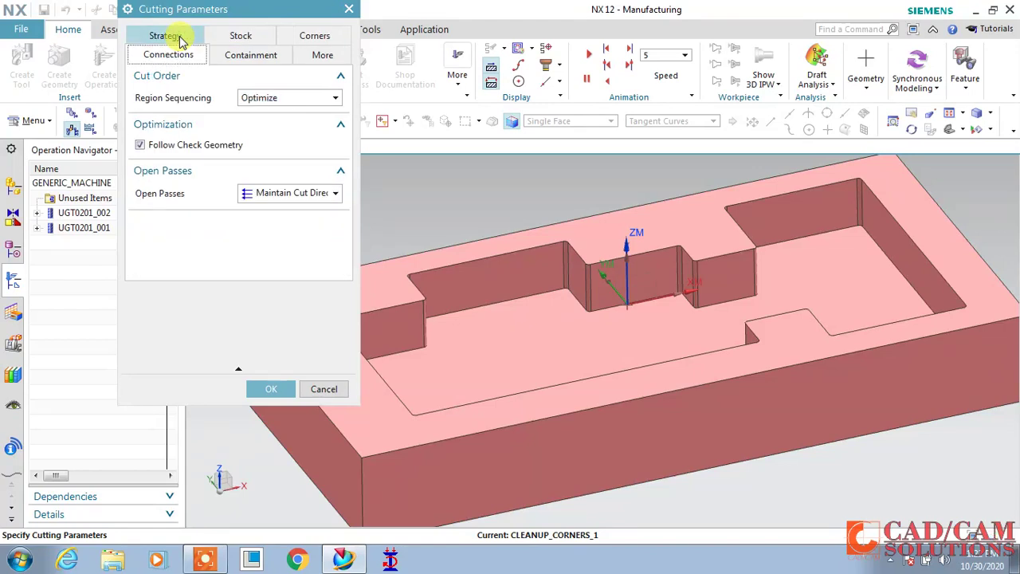
left_click(235, 59)
left_click(323, 62)
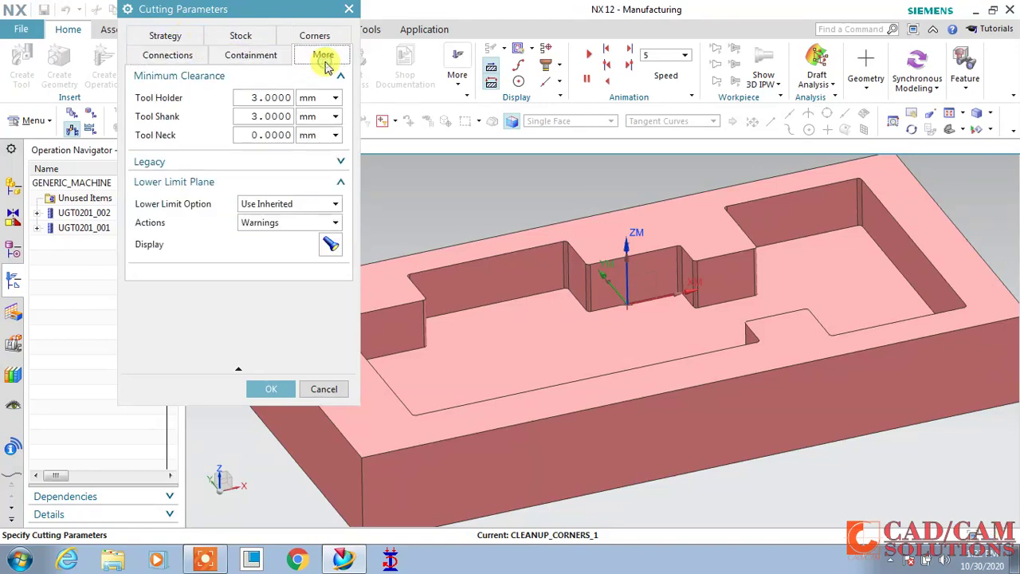
left_click(241, 36)
left_click(314, 55)
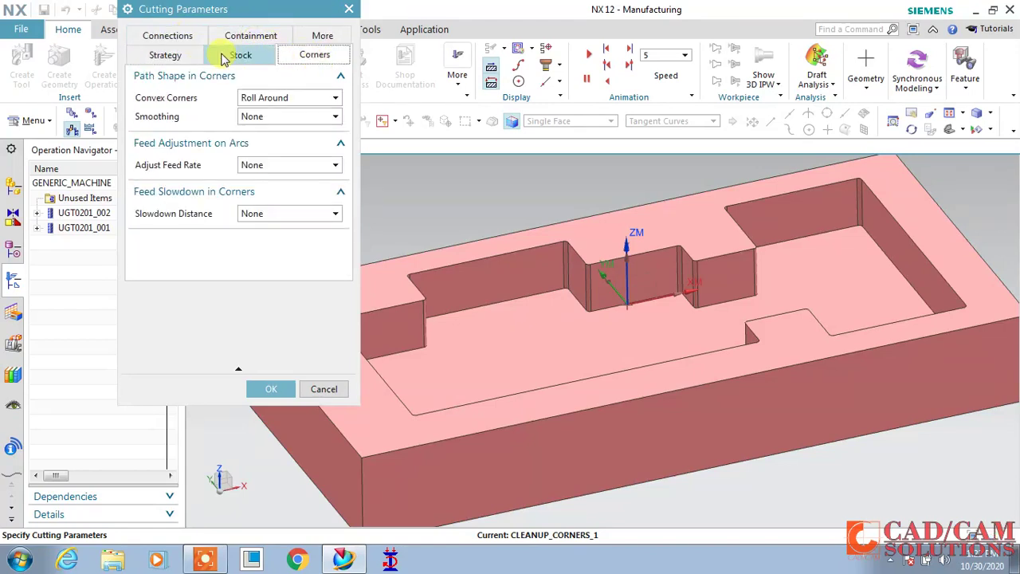
left_click(169, 55)
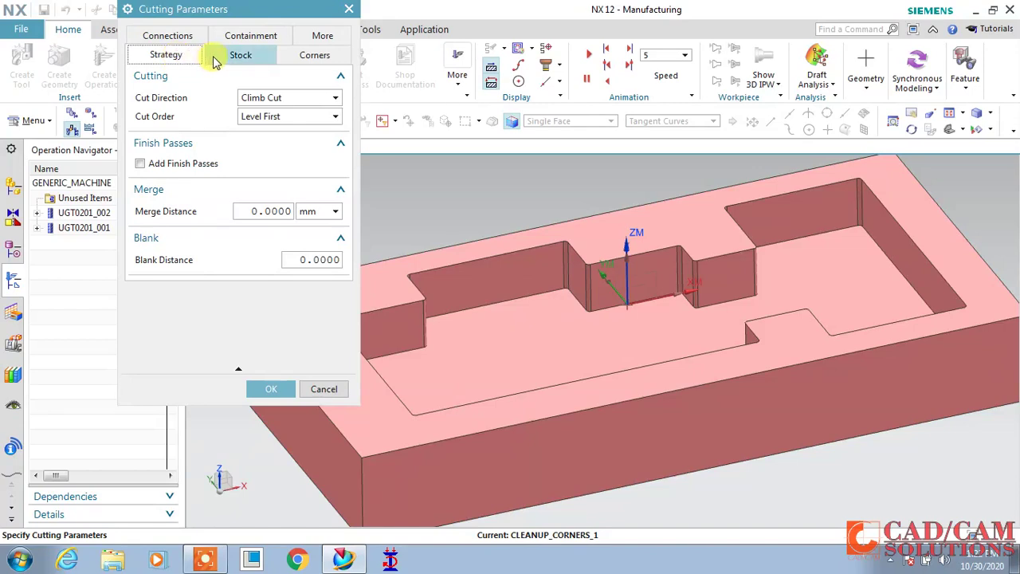
- Set the in-process workpiece containment to Use Reference Tool, with UGT0201_002 (End Mill 8 mm) as the reference tool
left_click(255, 36)
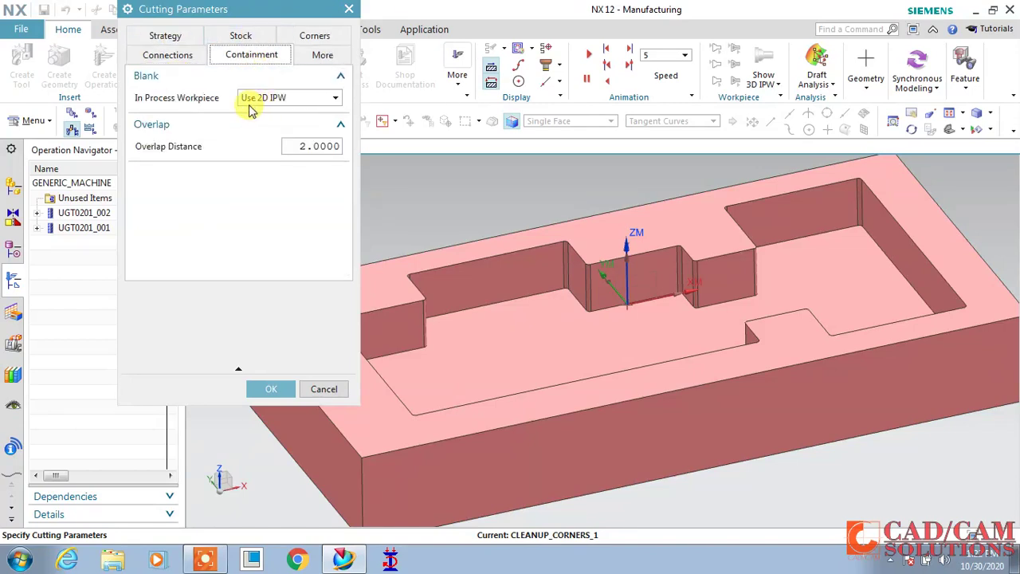
left_click(257, 98)
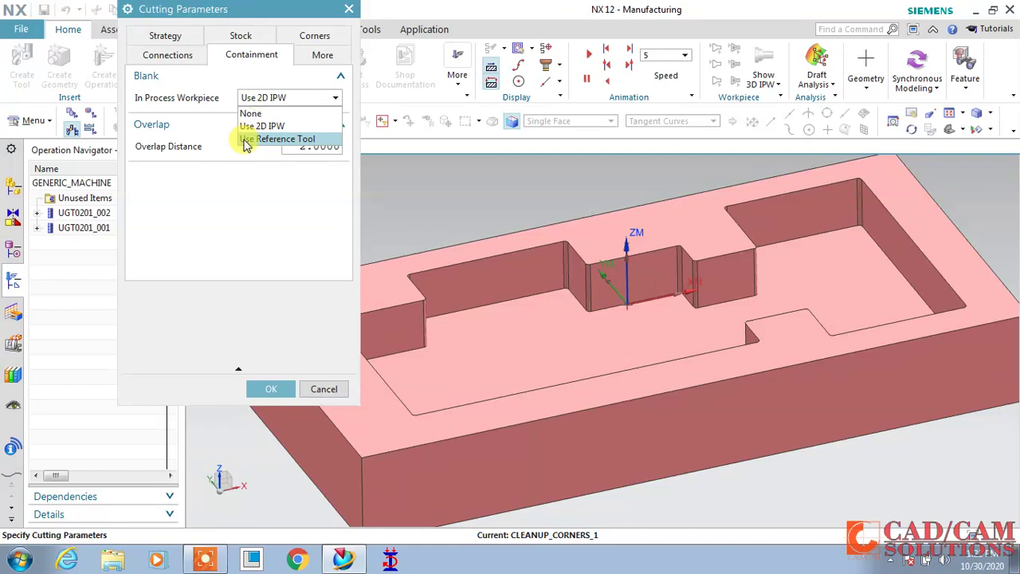
mouse_move(247, 143)
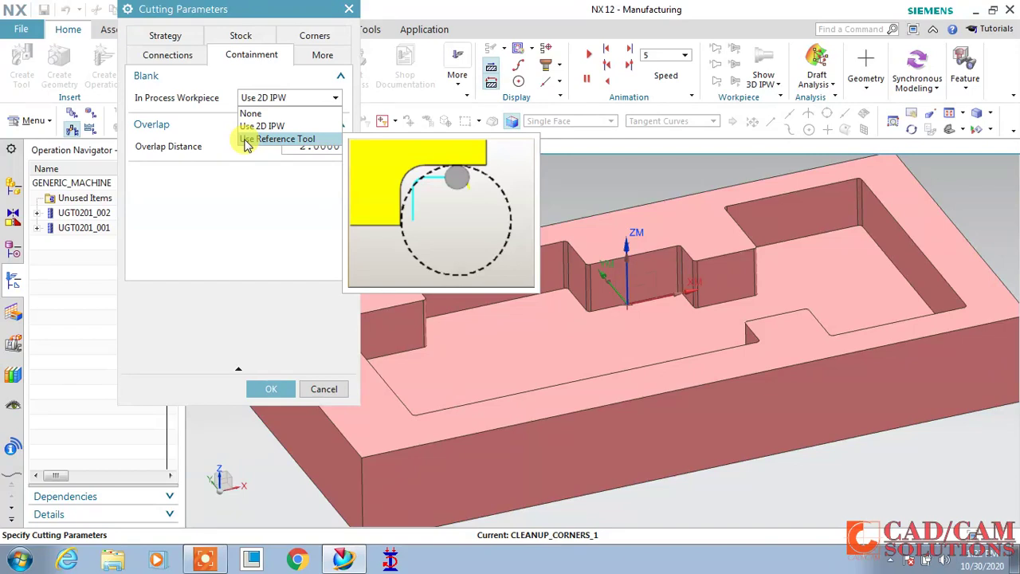
left_click(247, 140)
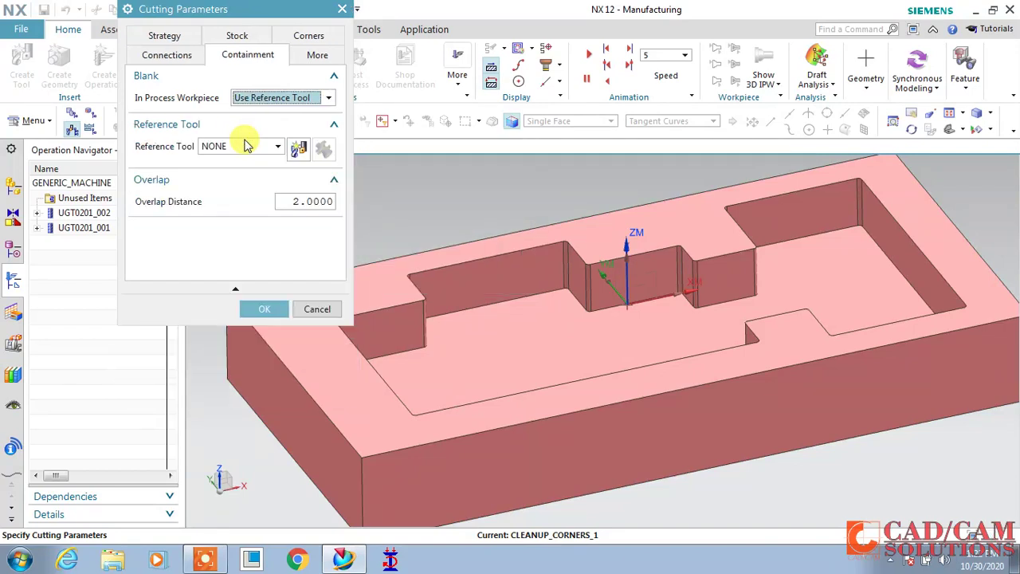
left_click(243, 147)
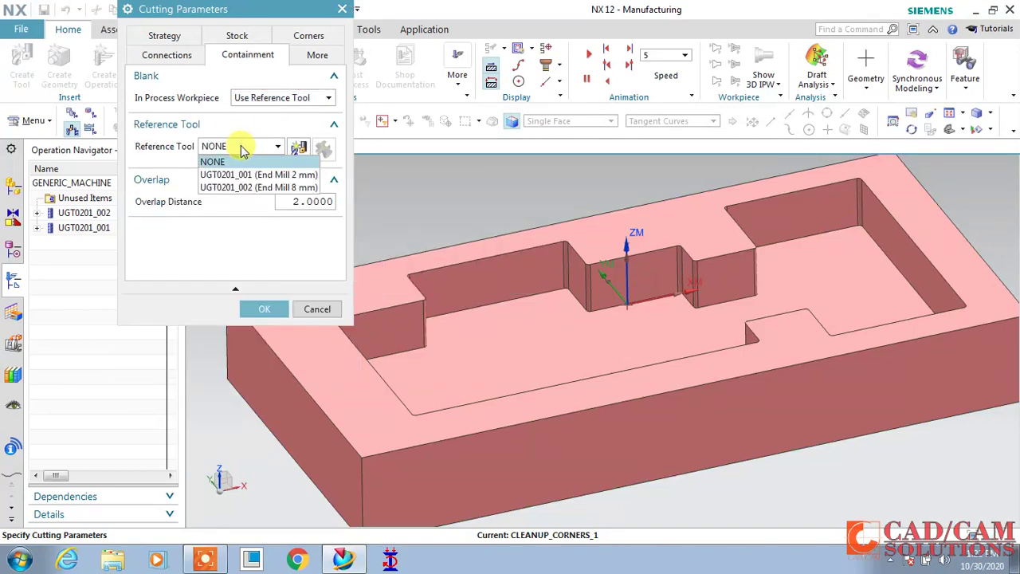
mouse_move(246, 195)
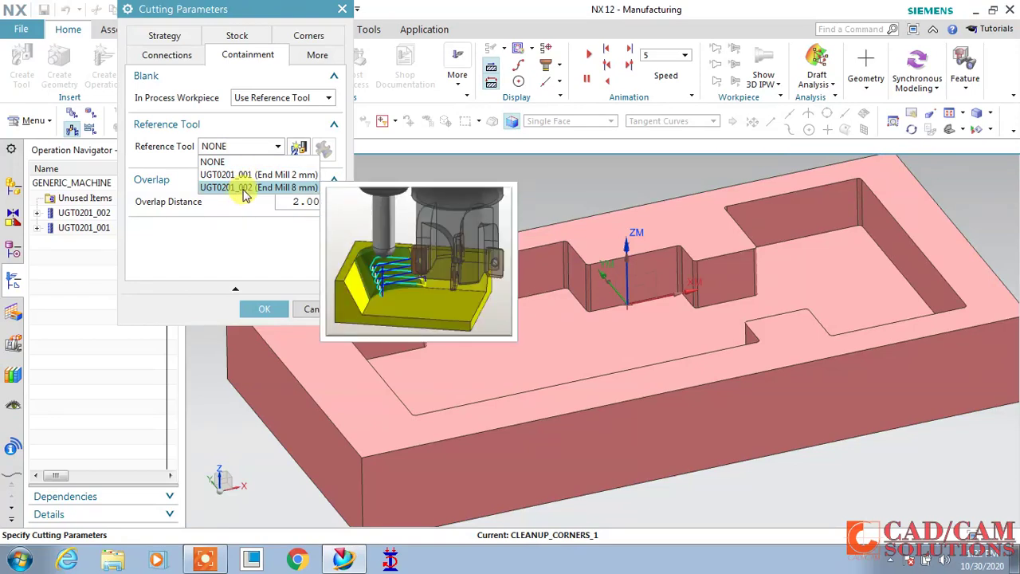
left_click(244, 189)
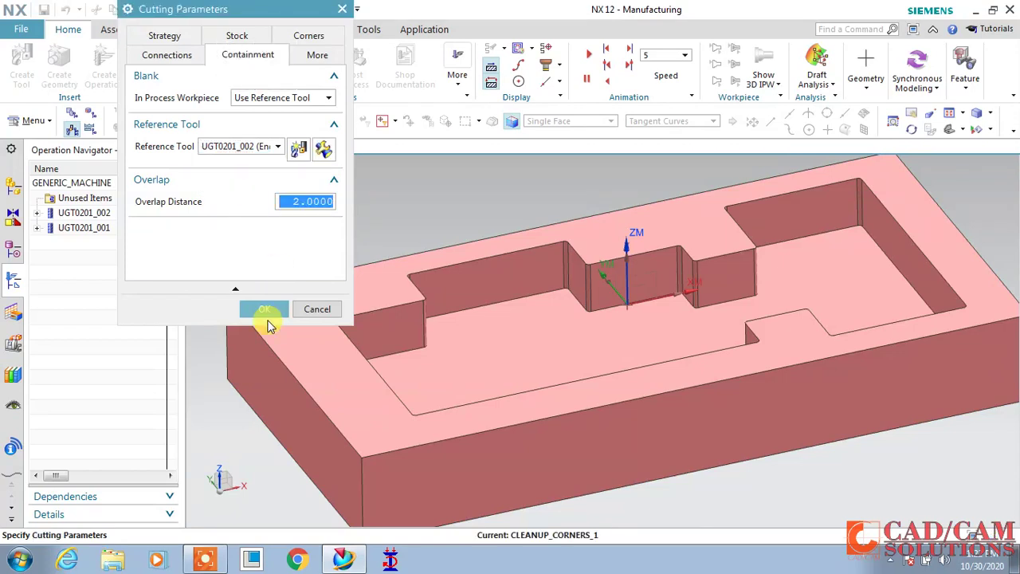
left_click(265, 310)
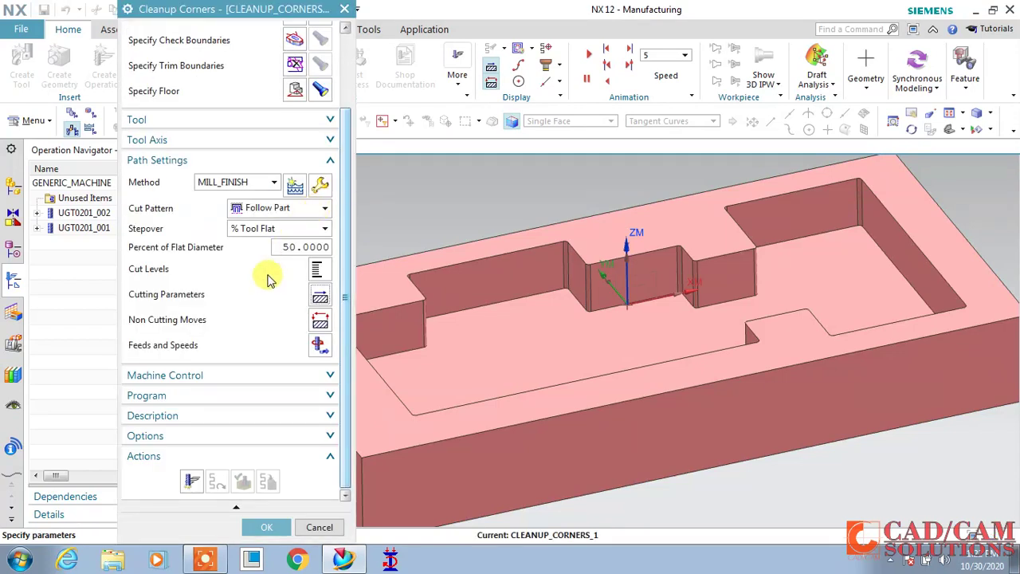
- Generate the Follow Part tool path of the corner cleanup operation and check its cut level settings
left_click(191, 481)
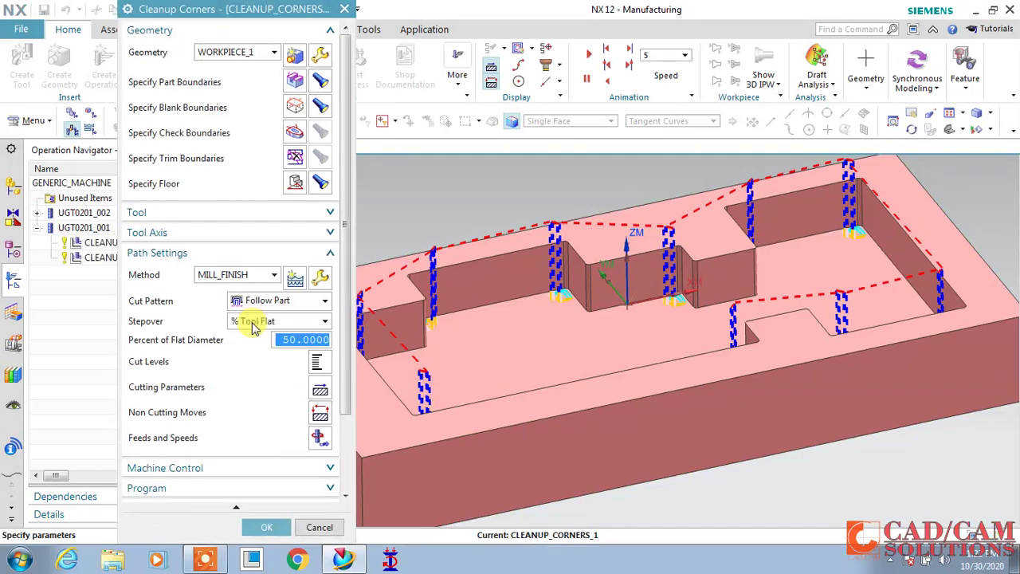
scroll(315, 273, "down", 2)
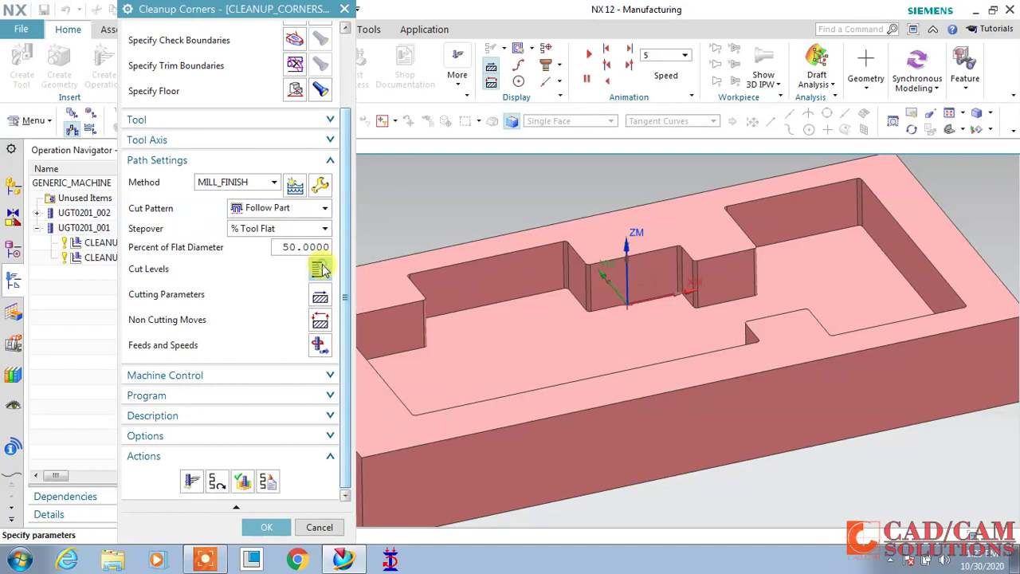
left_click(319, 270)
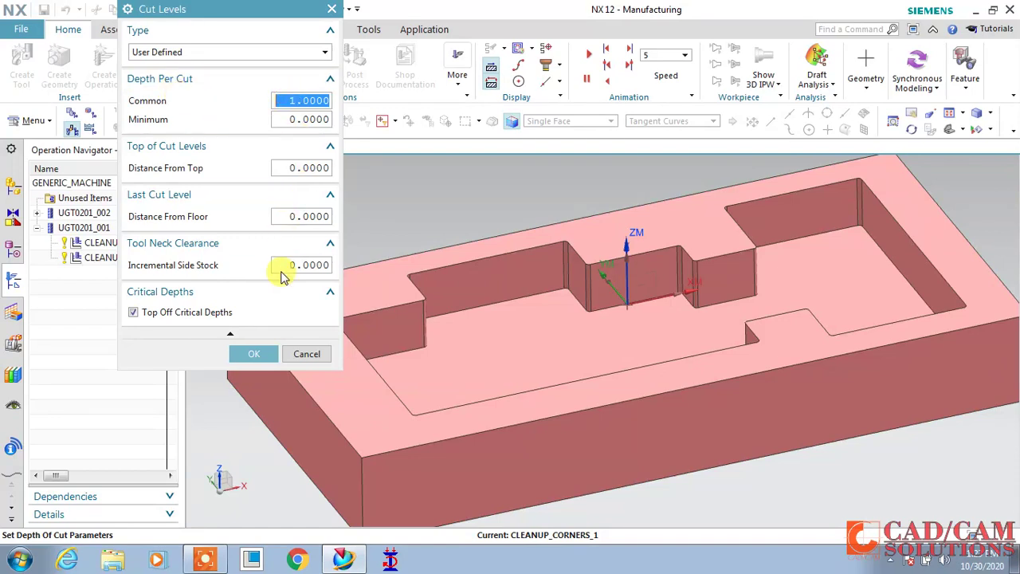
left_click(255, 356)
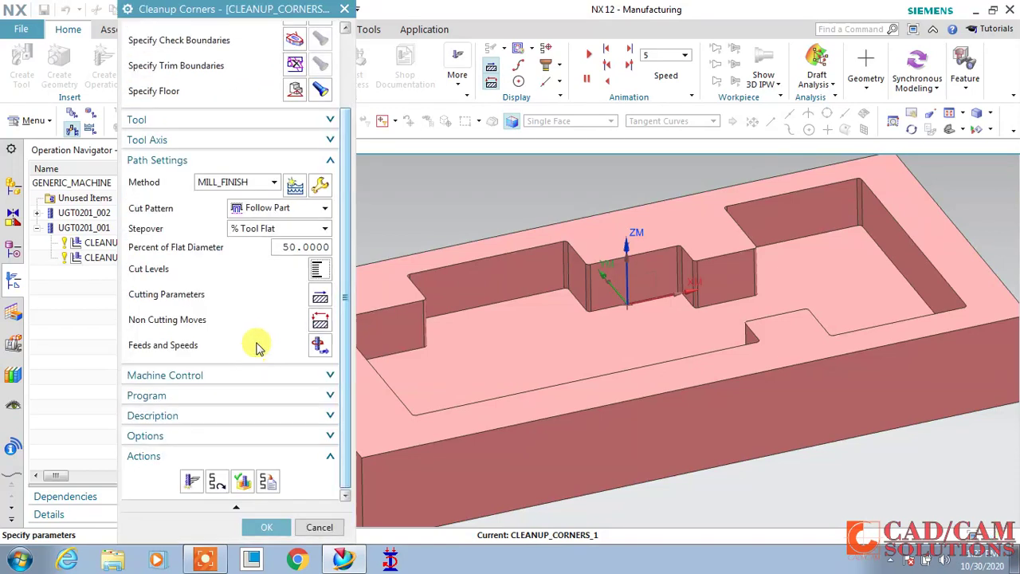
- Generate the corner cleanup tool path and play its 3D Dynamic material removal simulation, stopping it partway through
left_click(192, 480)
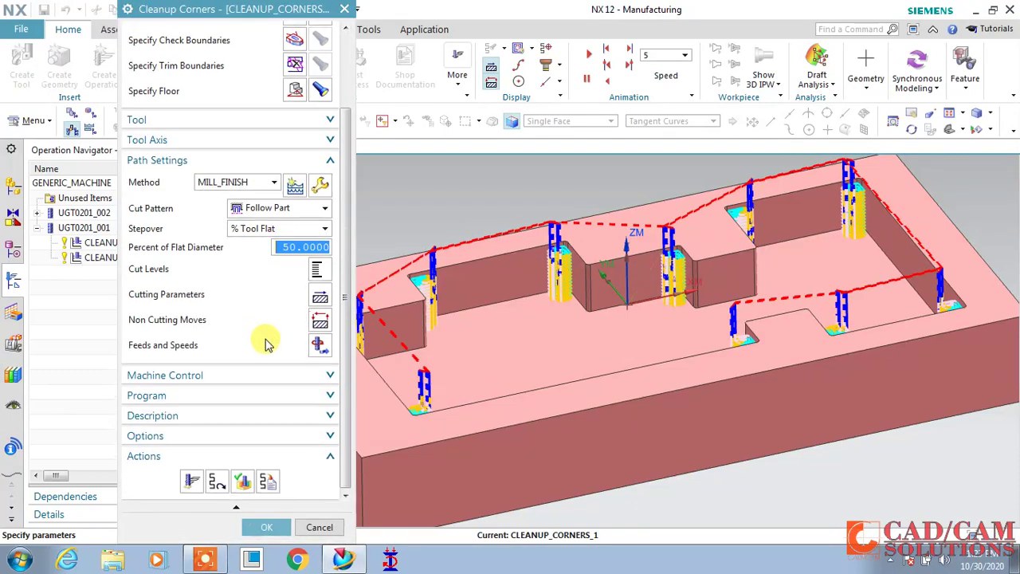
left_click(242, 480)
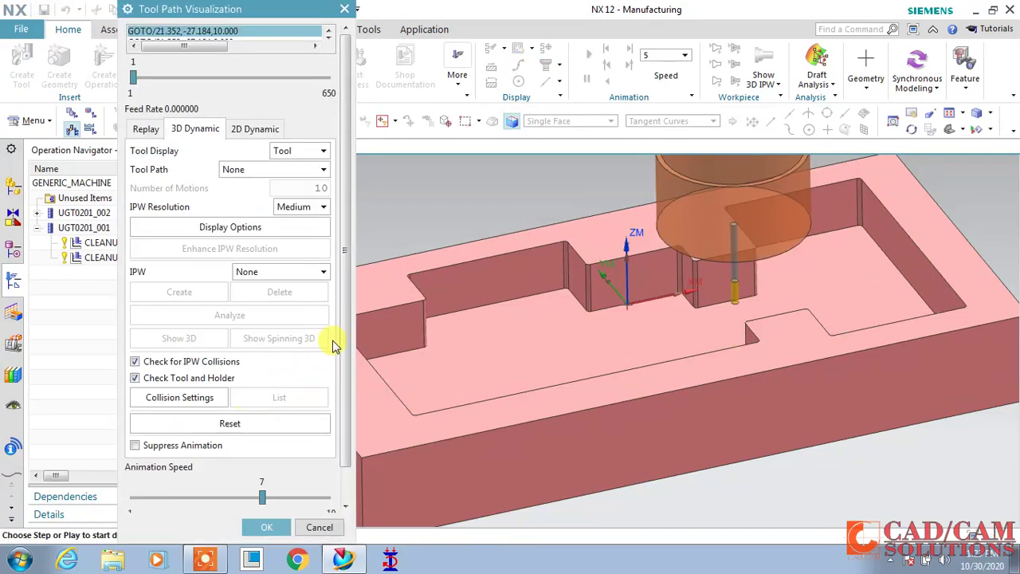
scroll(324, 356, "down", 1)
left_click(230, 498)
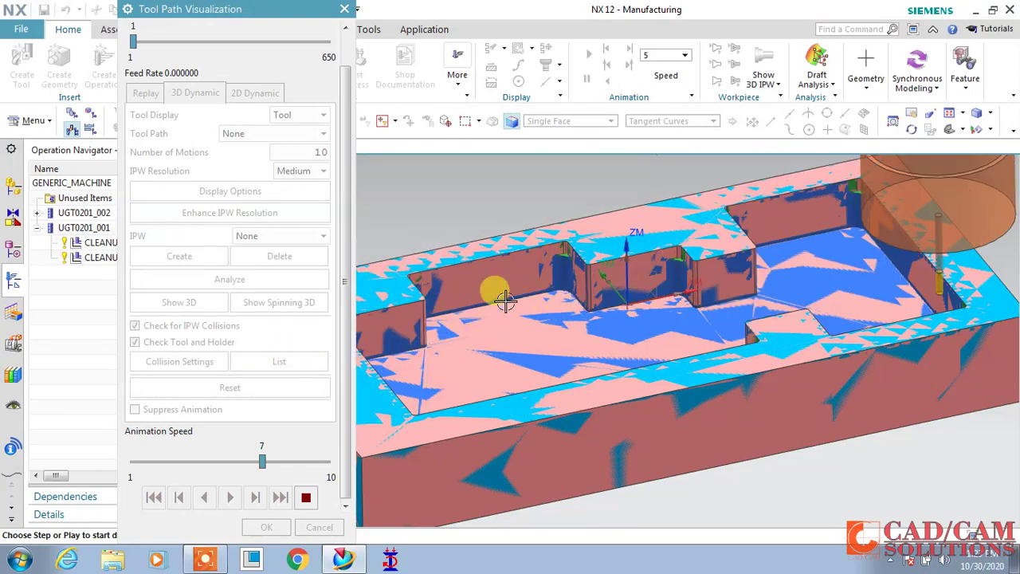
left_click(306, 497)
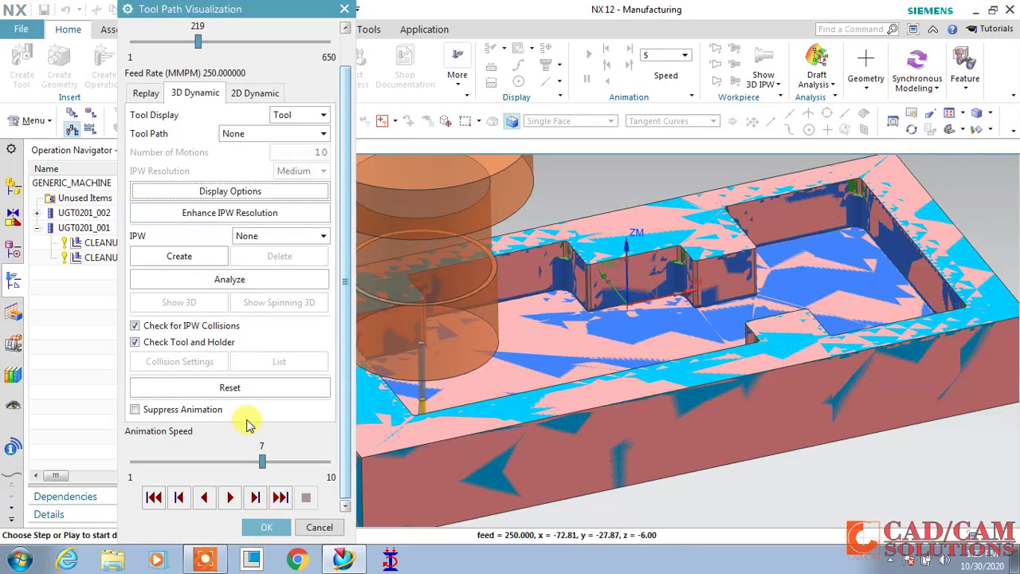
left_click(266, 527)
- Set the cut order of the corner cleanup operation to Depth First and regenerate its tool path
left_click(319, 298)
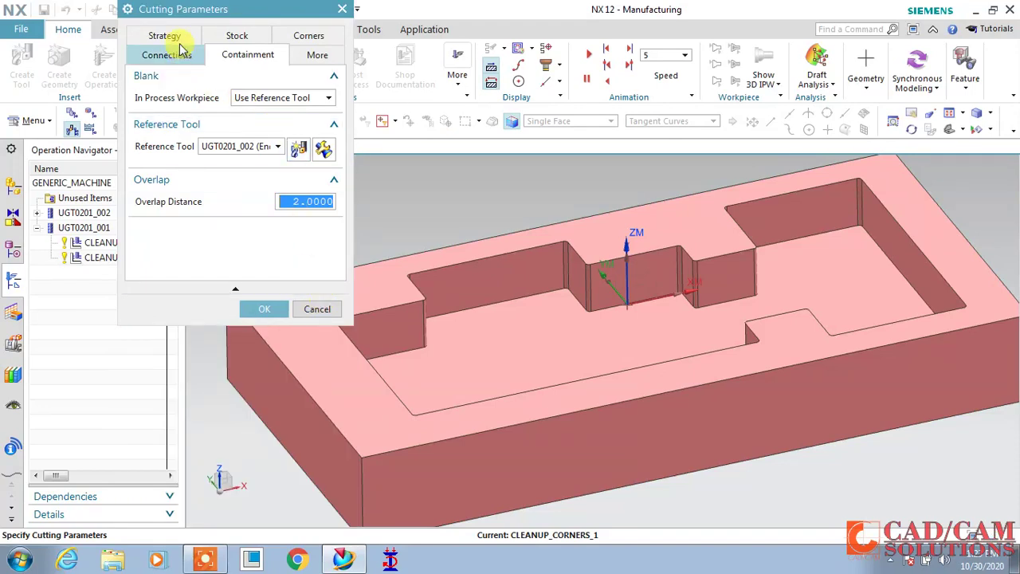
left_click(171, 37)
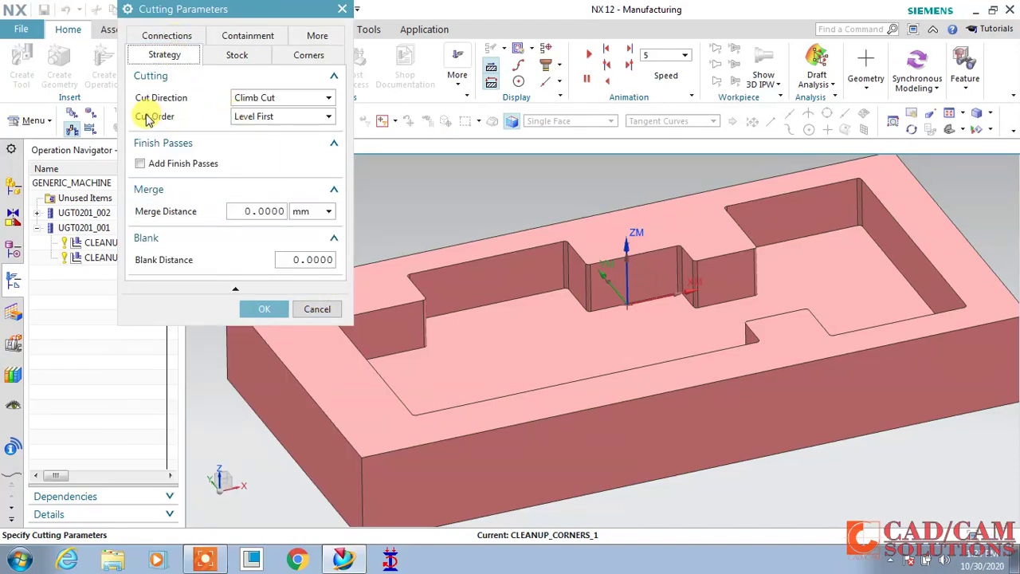
left_click(271, 118)
left_click(257, 146)
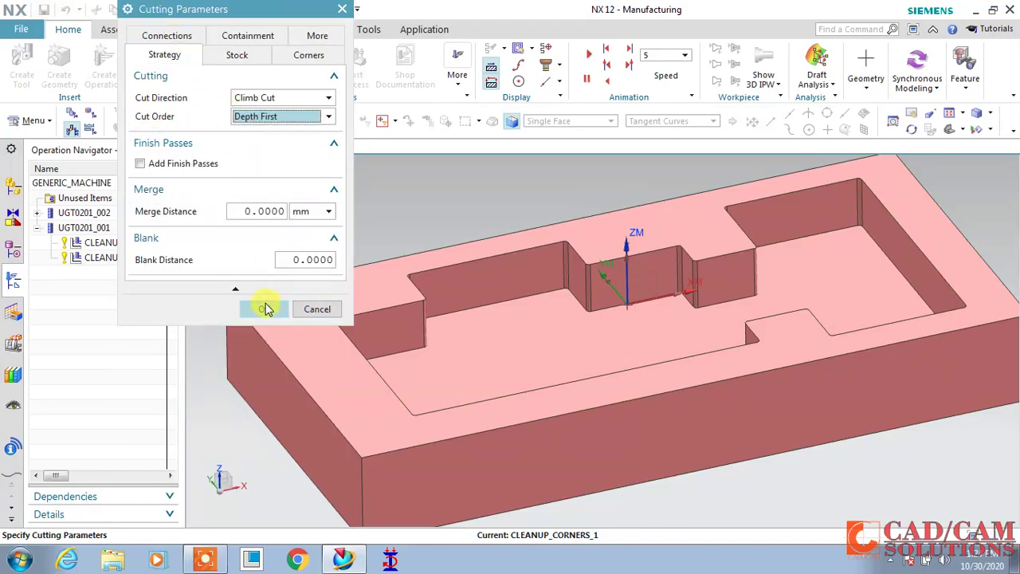
left_click(267, 310)
left_click(192, 481)
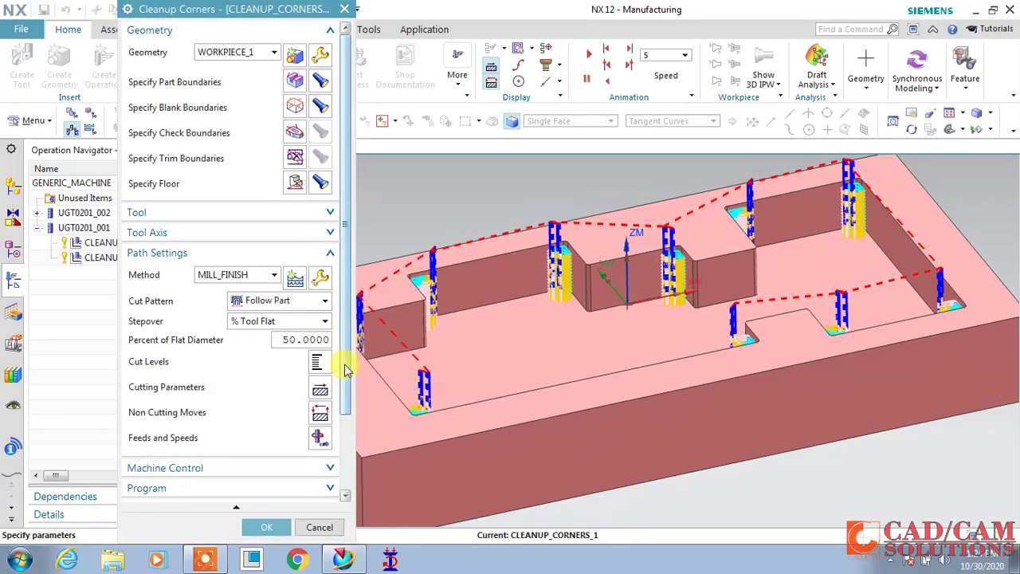
- Verify the depth-first corner cleanup tool path by playing the full 3D Dynamic simulation
left_click_drag(346, 364, 346, 441)
left_click(243, 481)
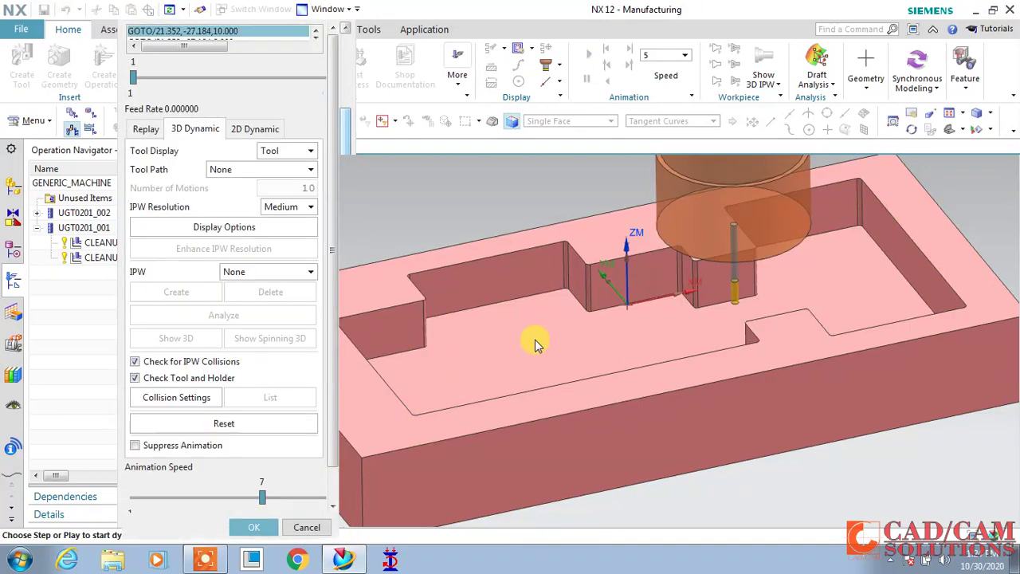
scroll(256, 391, "down", 1)
left_click(232, 497)
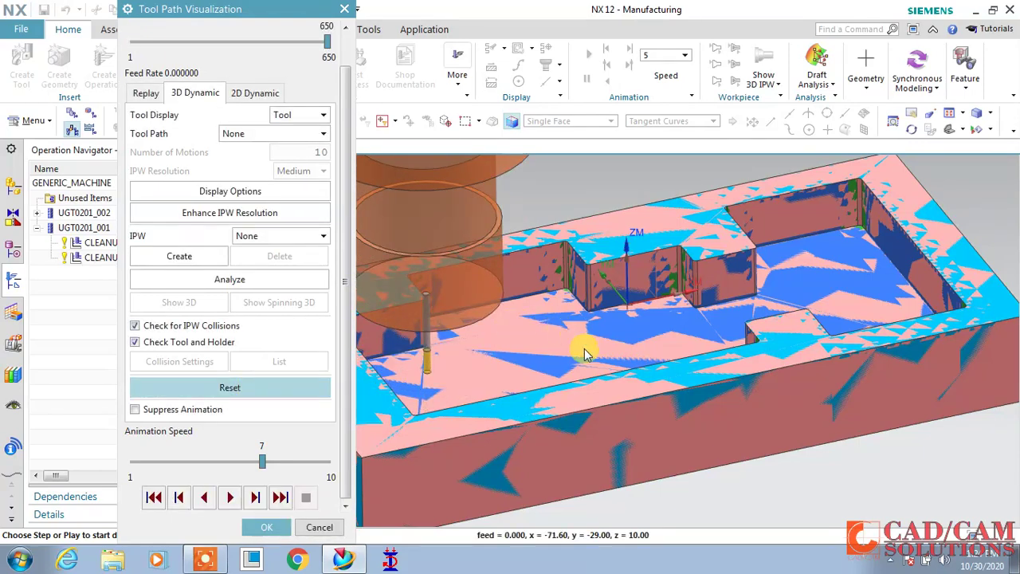
left_click(260, 530)
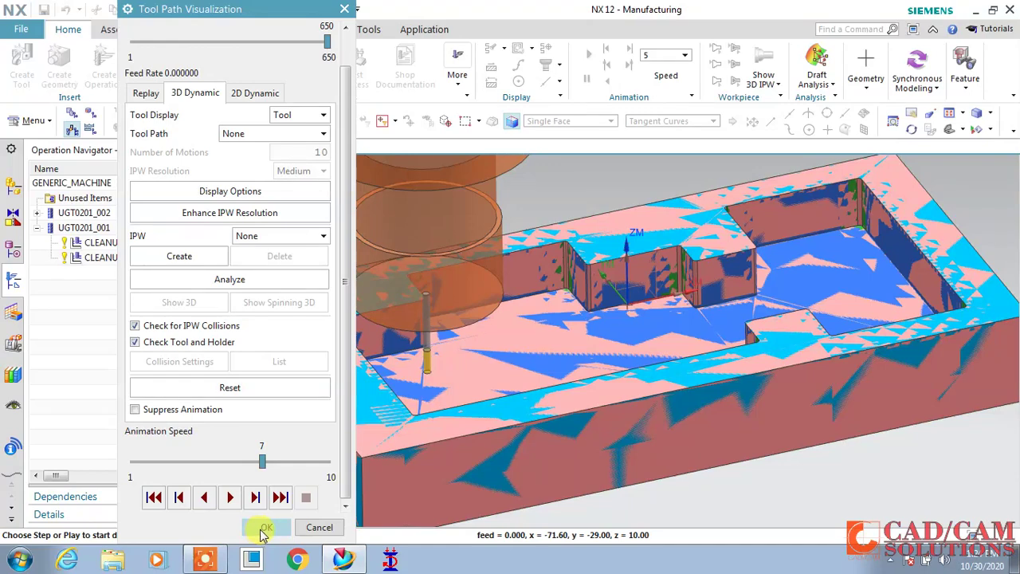